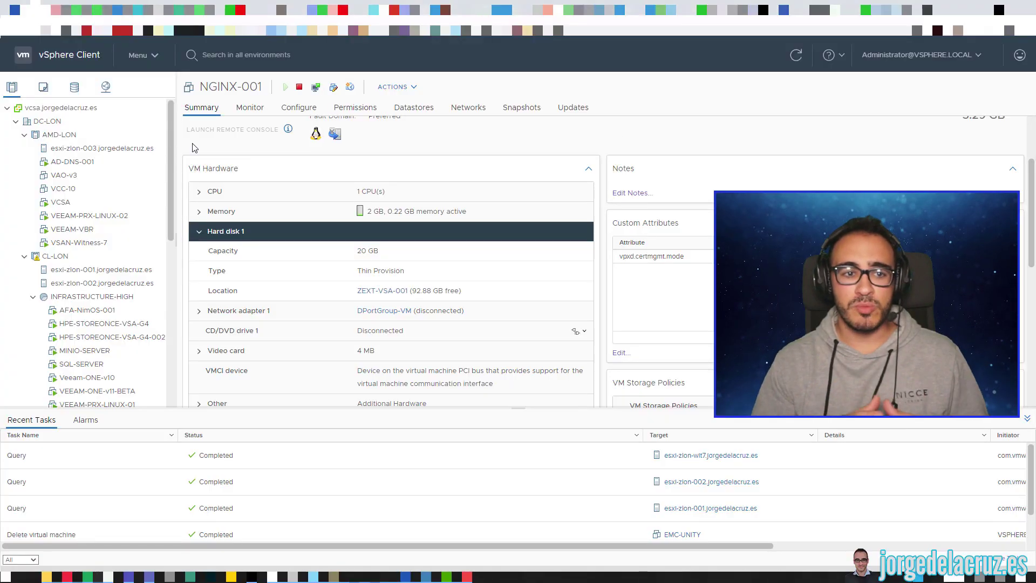
- Start the Deploy OVF Template wizard on host esxi-zlon-003
right_click(51, 135)
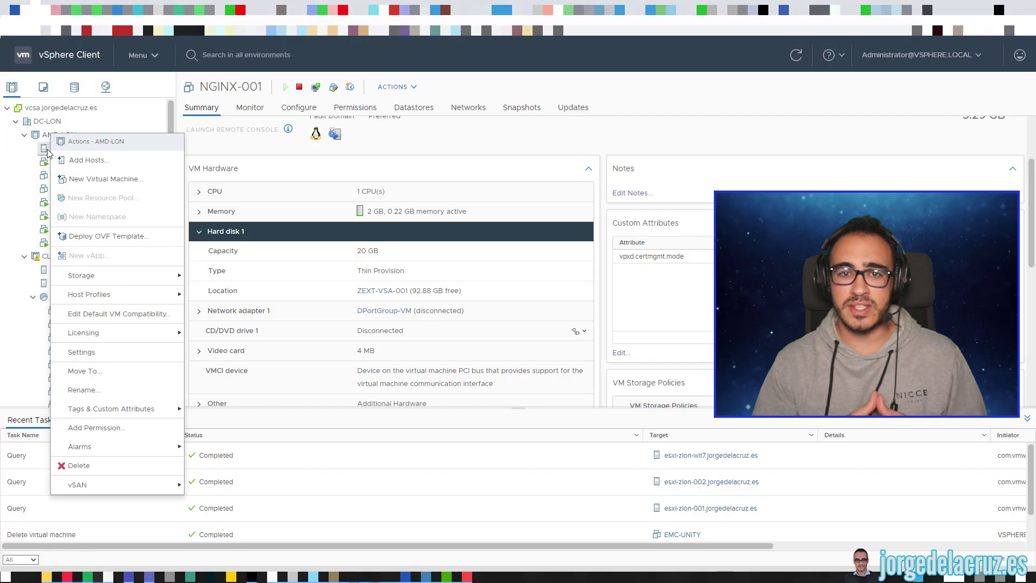
right_click(49, 148)
left_click(82, 195)
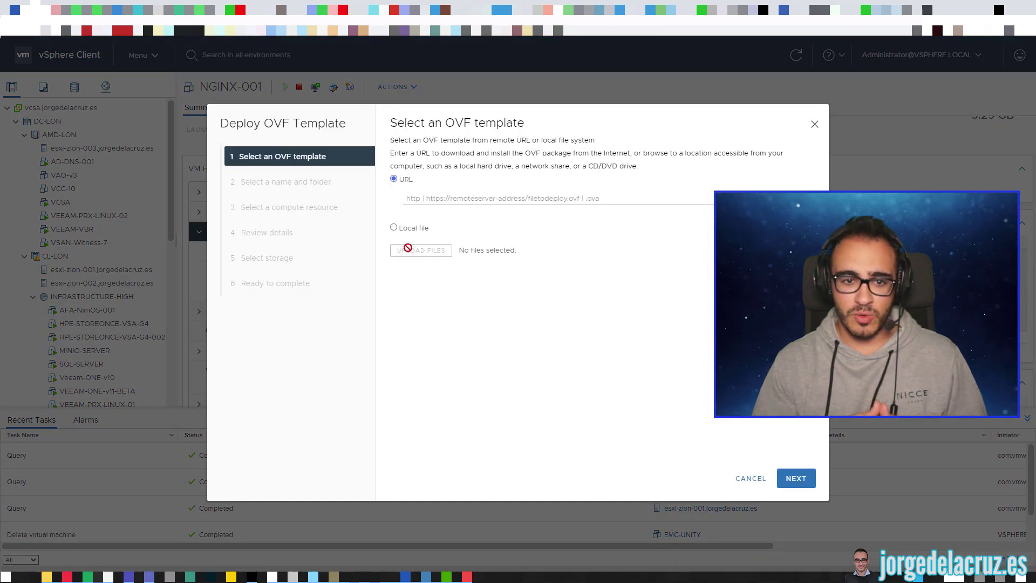
- Choose the local file UnityVSA-5.0.4.0.5.012.ova from Downloads as the template
left_click(394, 227)
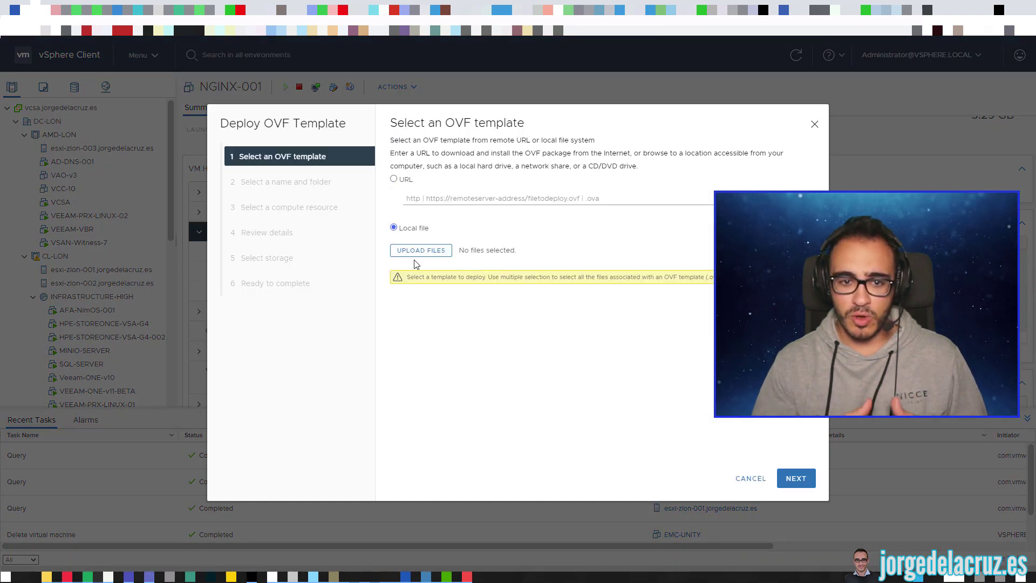
left_click(470, 251)
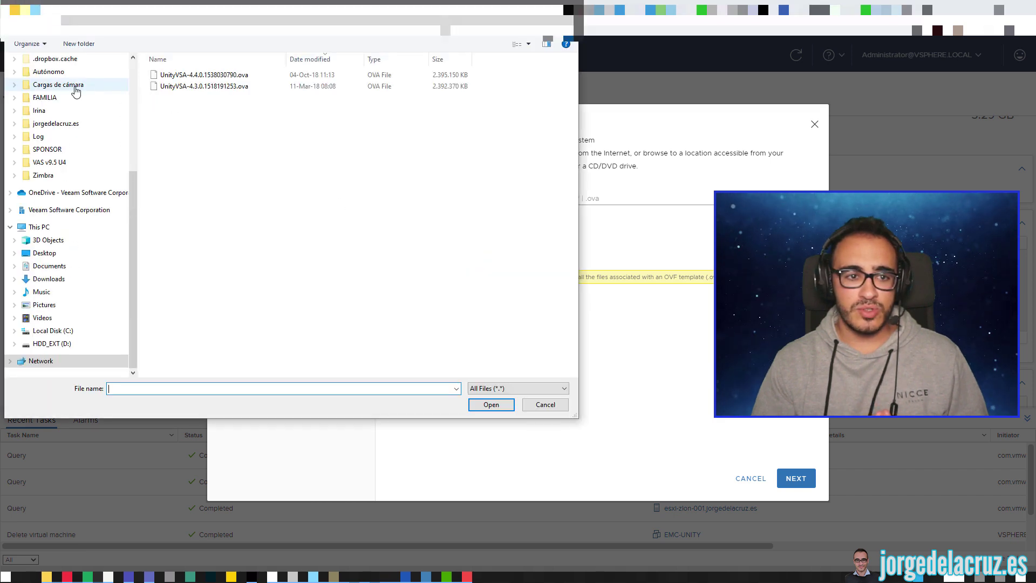
scroll(64, 94, "up", 1)
scroll(60, 100, "up", 2)
scroll(58, 103, "up", 2)
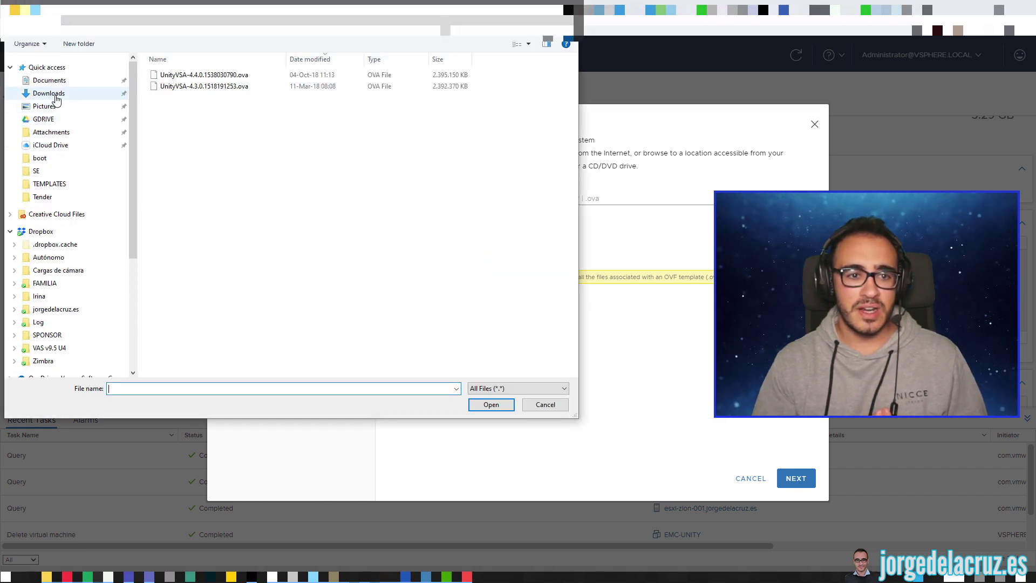
left_click(51, 93)
double_click(216, 91)
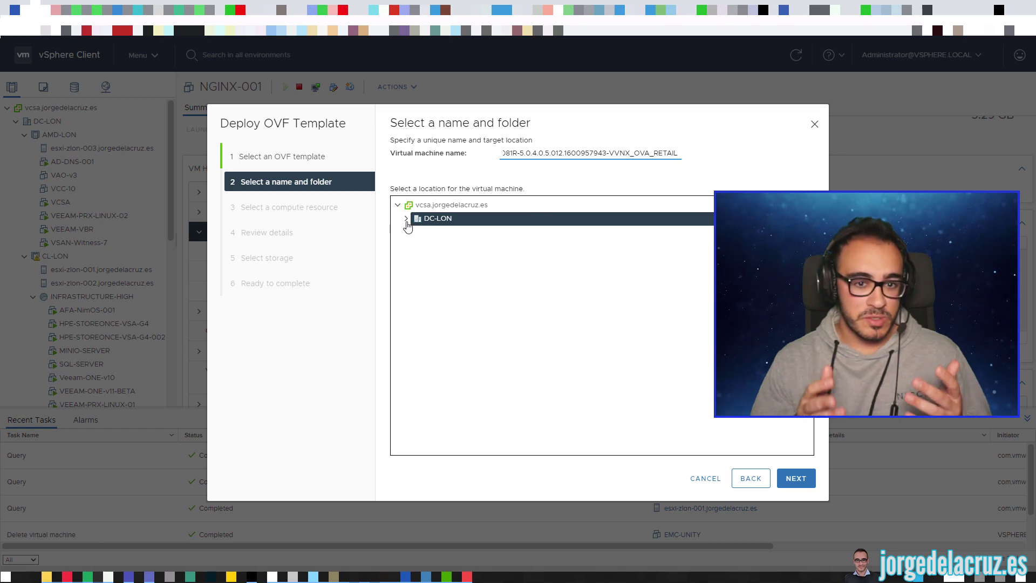
- Name the VM UNITY-VSA in DC-LON's STORAGE folder and target host esxi-zlon-003
left_click(407, 219)
left_click(440, 340)
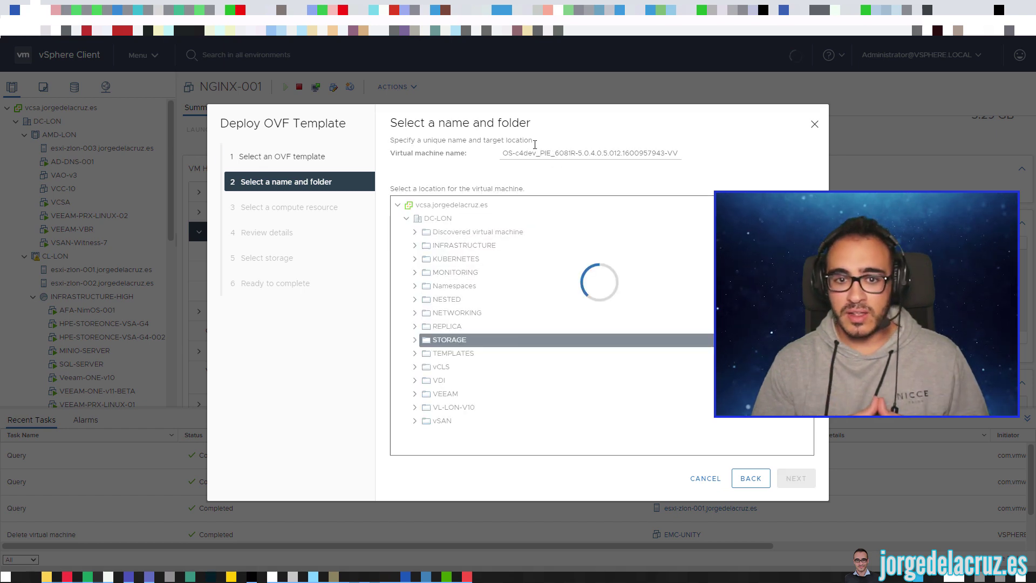
left_click_drag(513, 153, 717, 157)
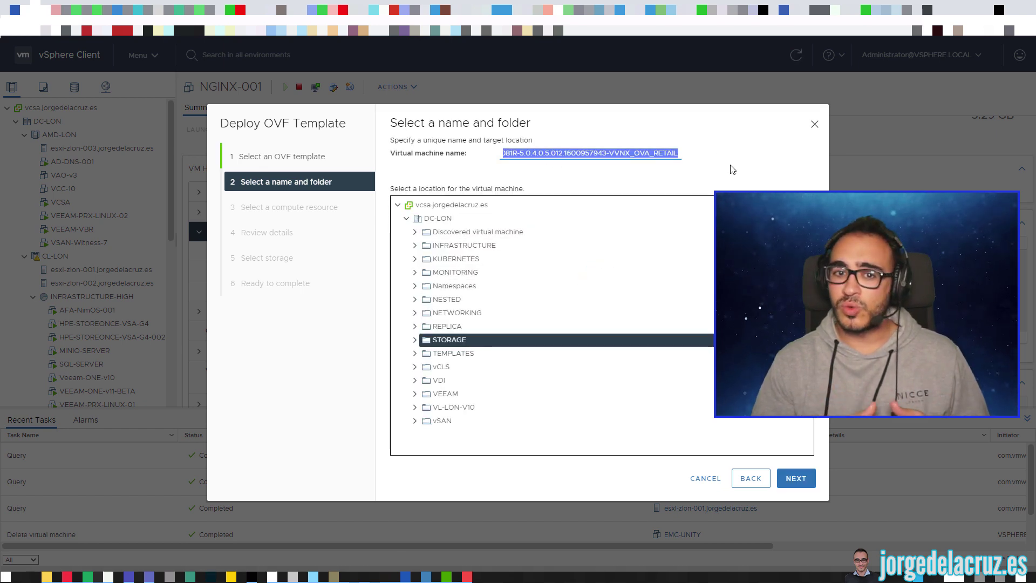
key("BackSpace")
type("U")
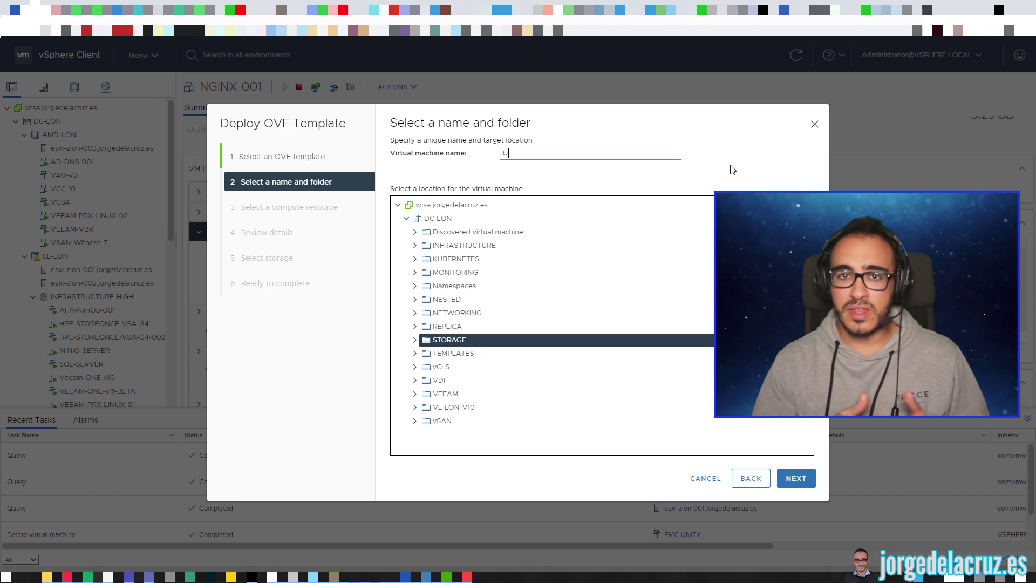
type("NITY-VSA")
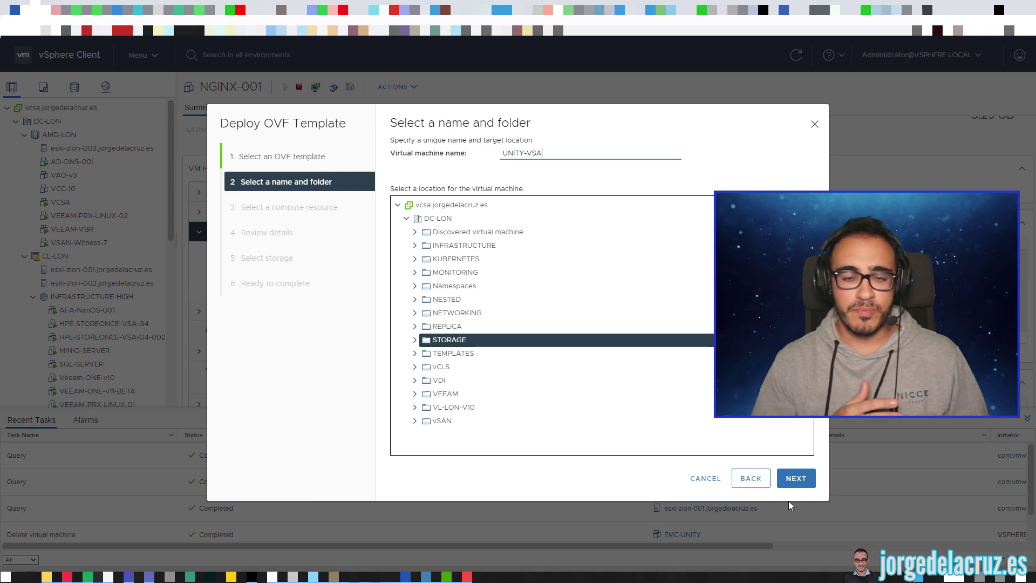
left_click(796, 478)
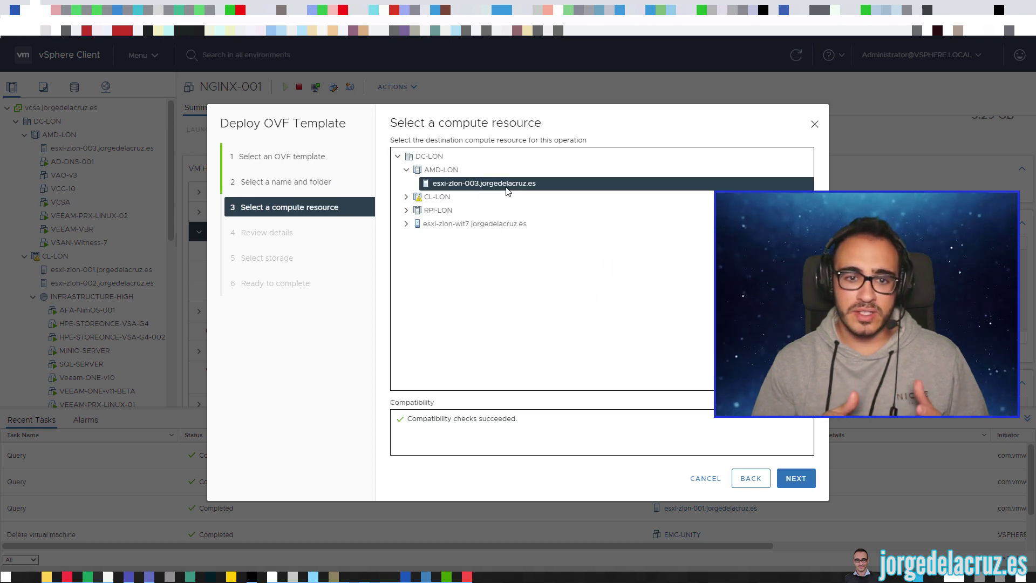
left_click(796, 478)
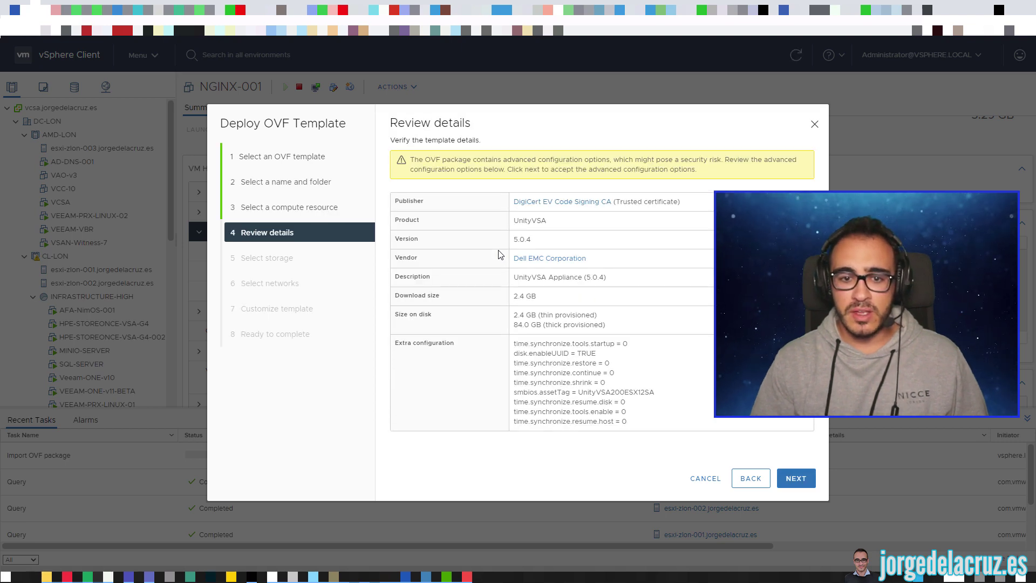
- Store the appliance on datastore ZINT-ESXI3-NVME-01 with Thin Provision disk format
left_click(797, 479)
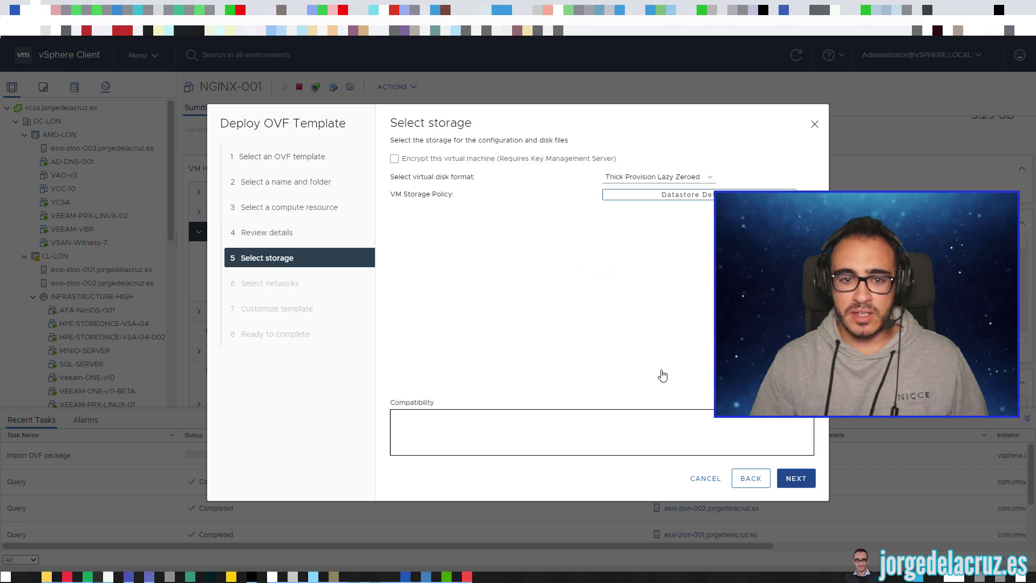
left_click(634, 178)
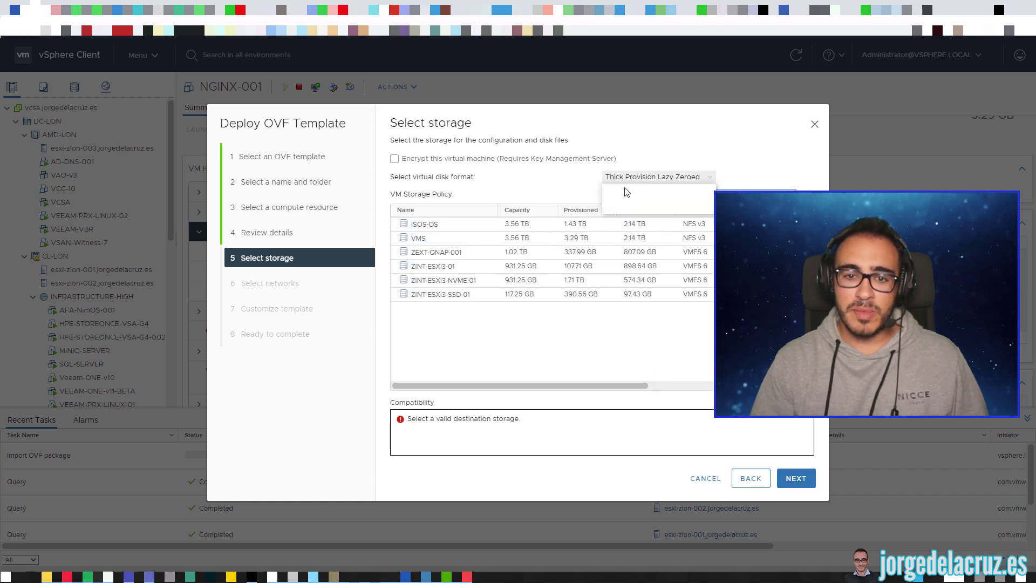
left_click(622, 201)
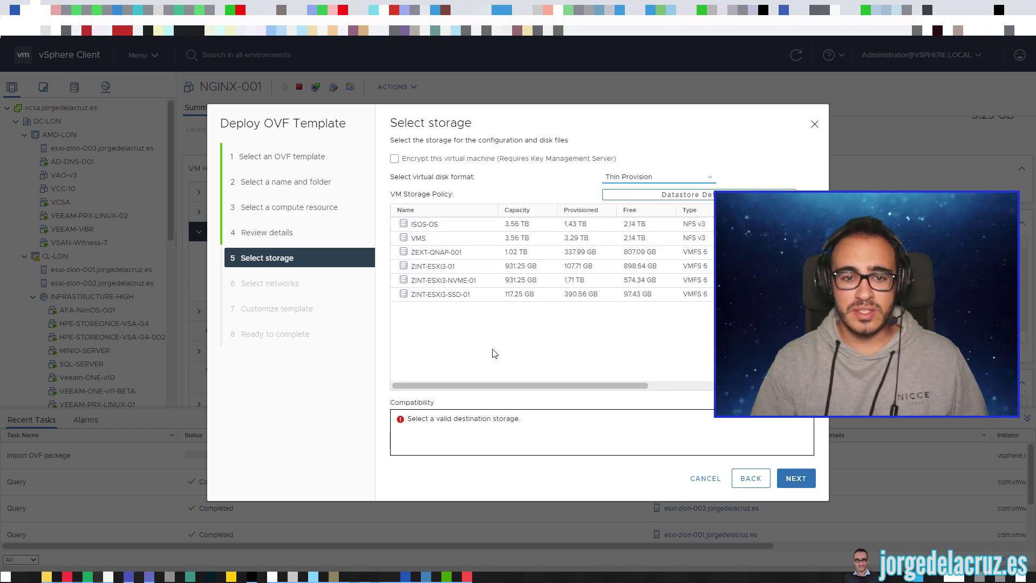
left_click(459, 280)
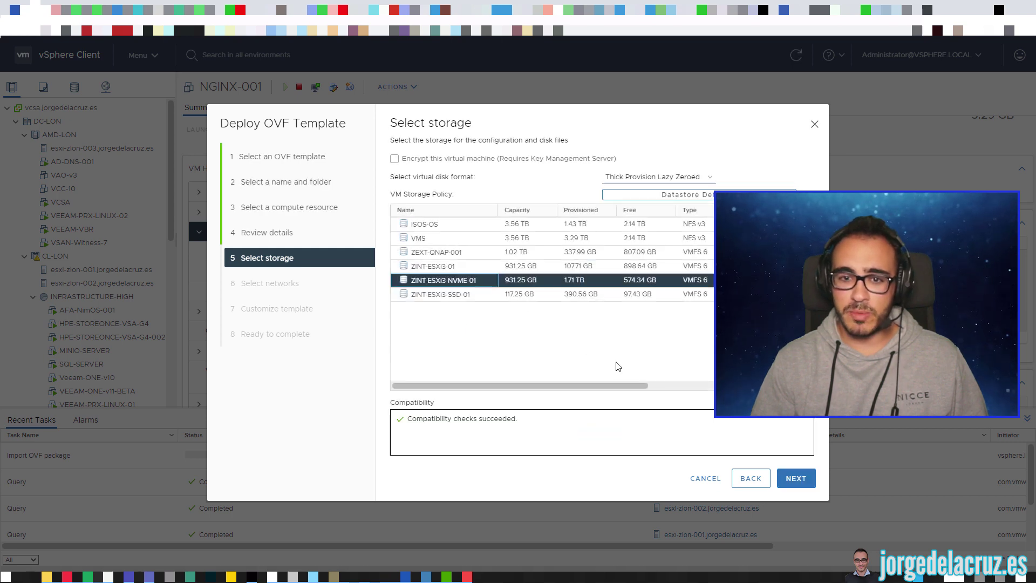
left_click(656, 177)
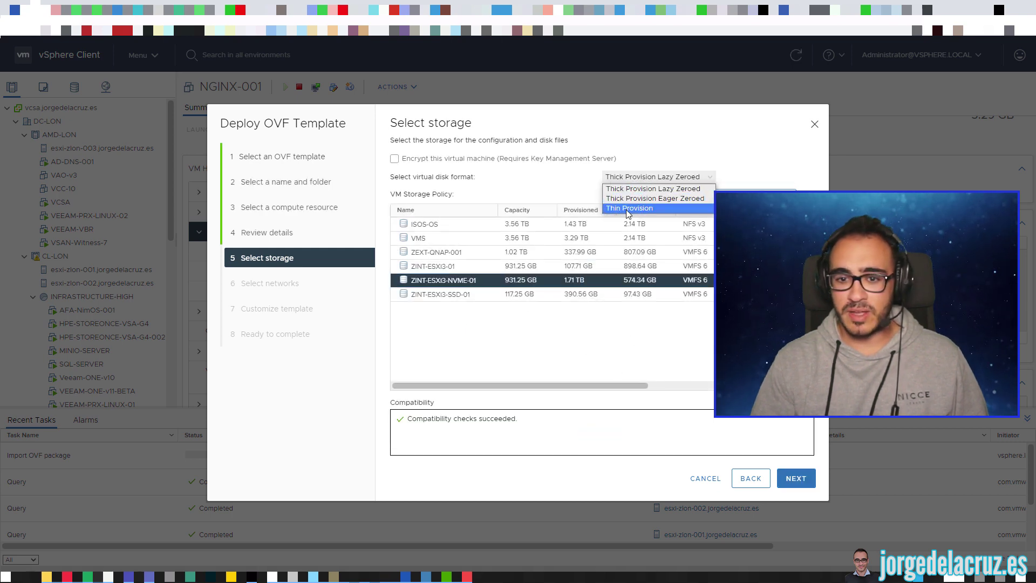
left_click(626, 215)
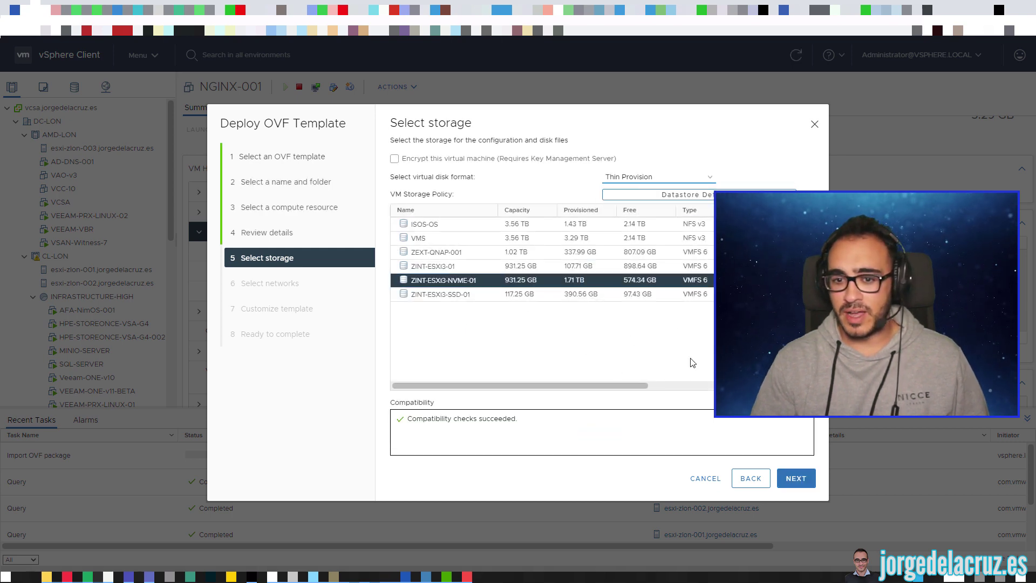
left_click(797, 478)
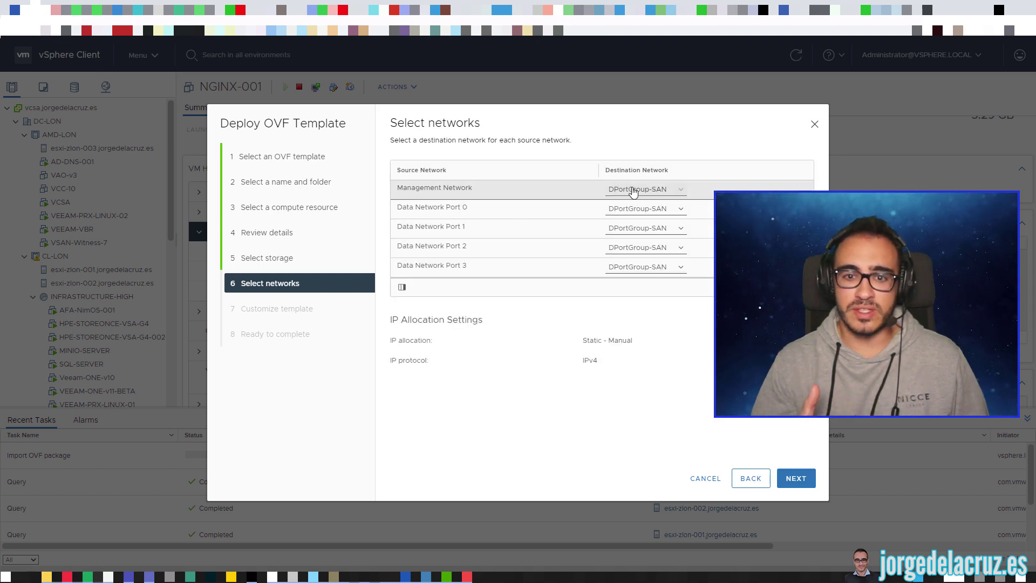
- Map the Management Network and Data Network Ports 0-3 to DPortGroup-VM
left_click(634, 190)
left_click(636, 210)
left_click(634, 208)
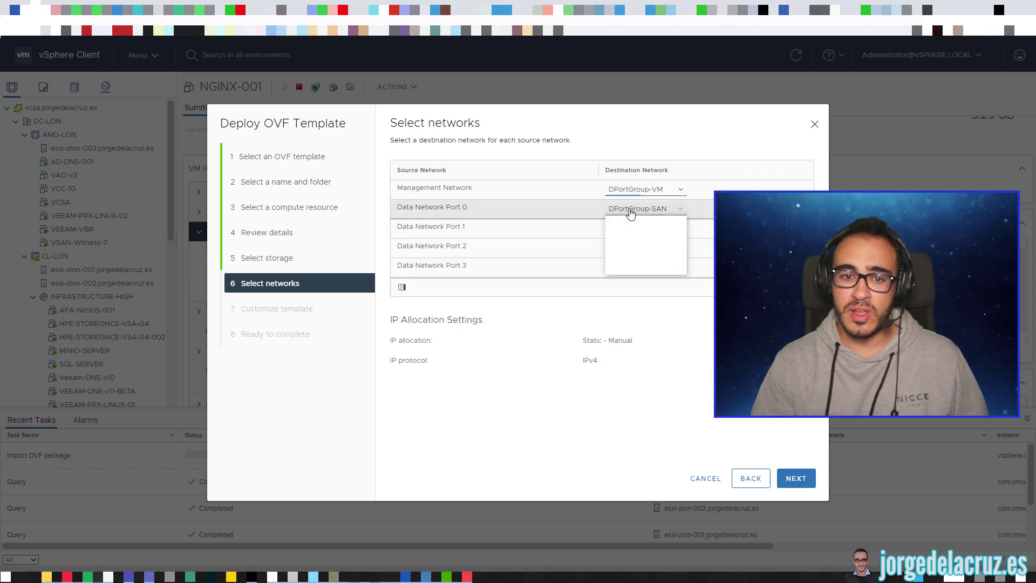
left_click(635, 231)
left_click(643, 228)
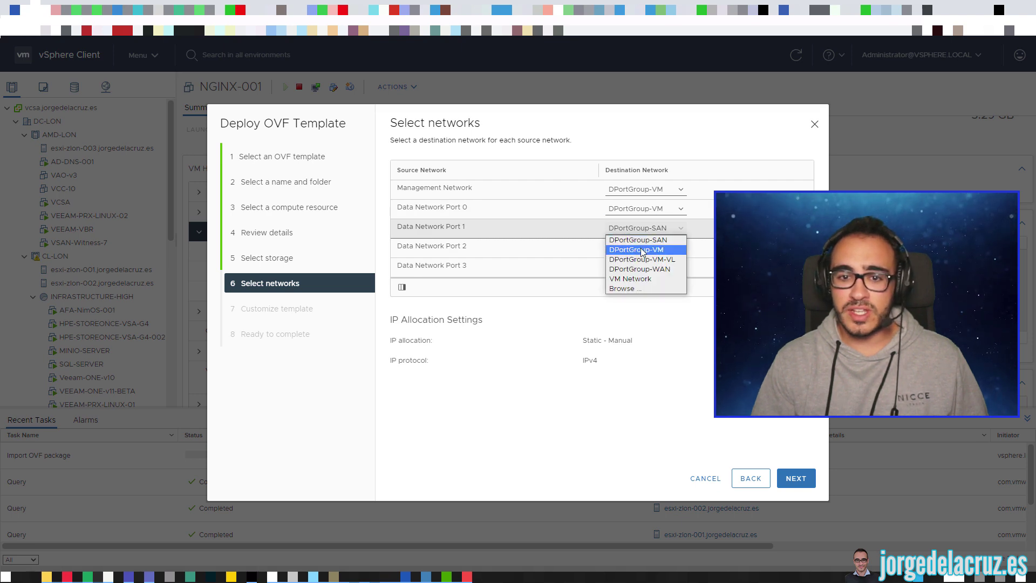
left_click(645, 249)
left_click(649, 252)
left_click(642, 269)
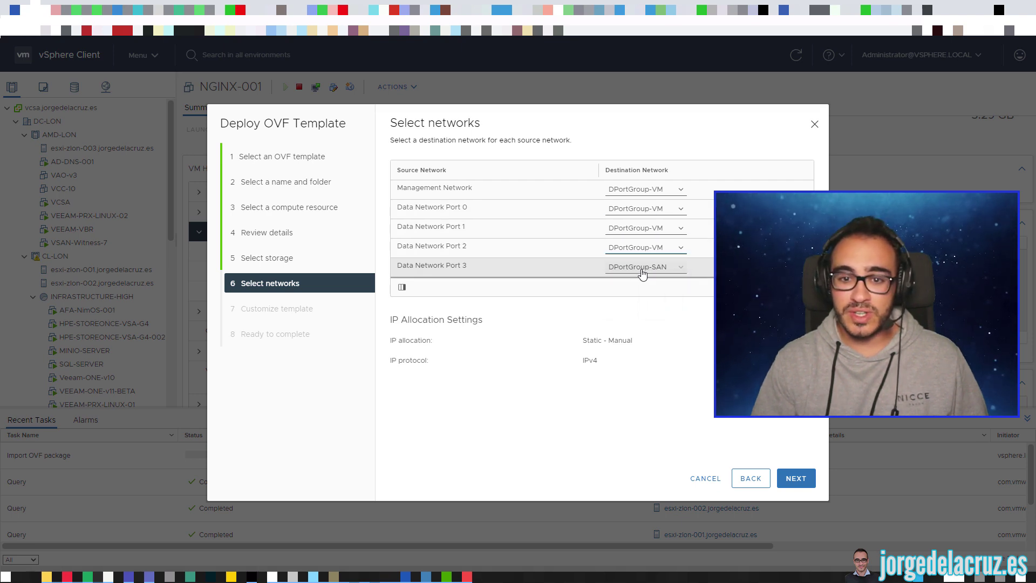
left_click(641, 270)
left_click(643, 290)
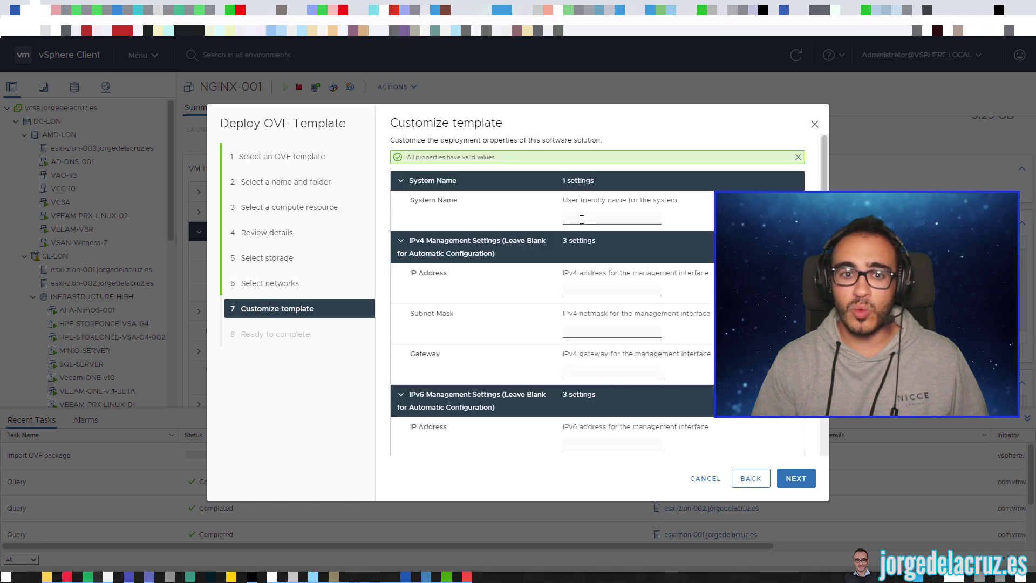
- Set hostname emc-unity, management IP 192.168.1.17 and subnet mask, then finish the deployment
type("emc-lon")
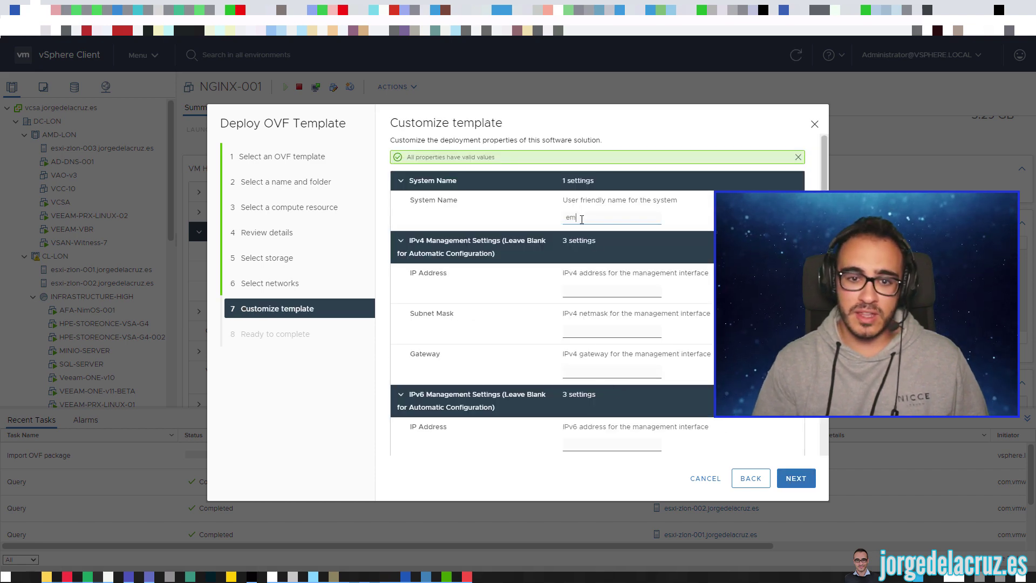
type("ity")
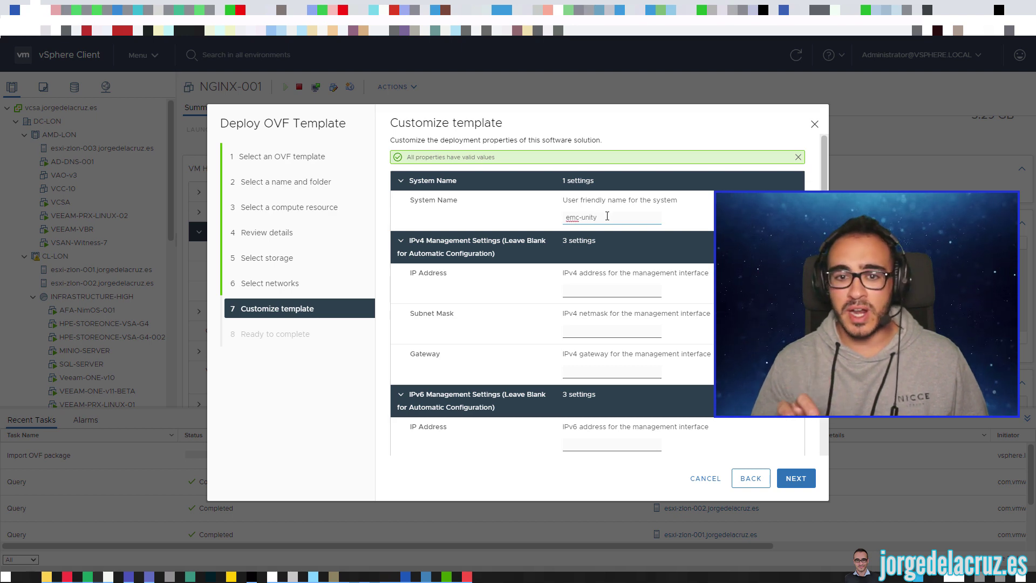
left_click(576, 291)
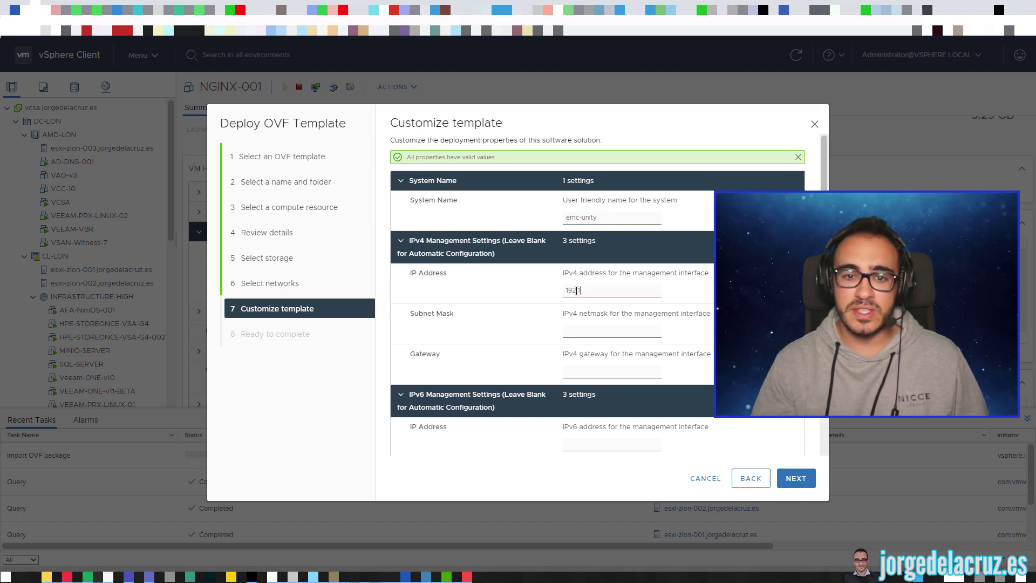
type("192.168.1.17")
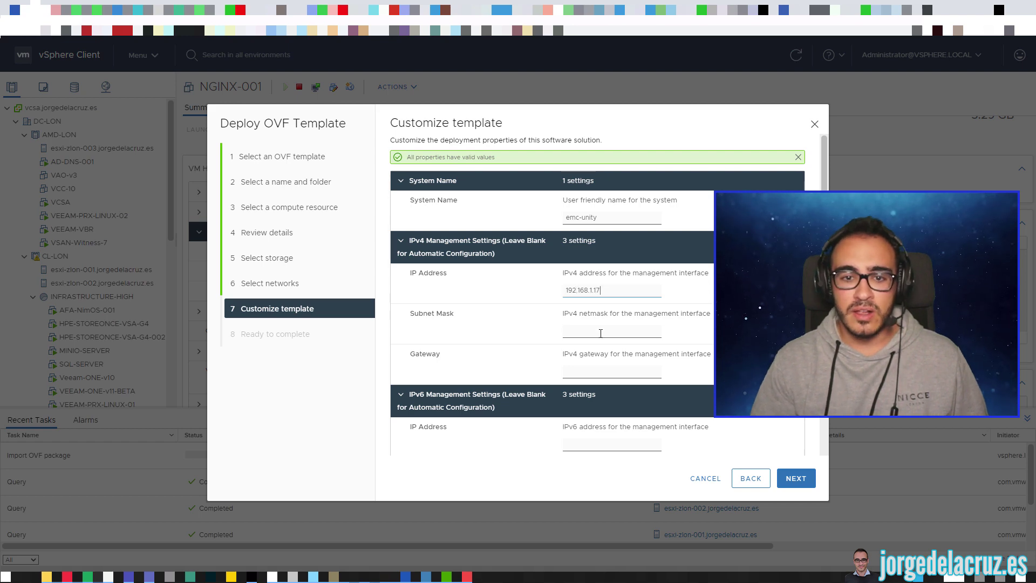
left_click(601, 331)
type("255.255.255.0")
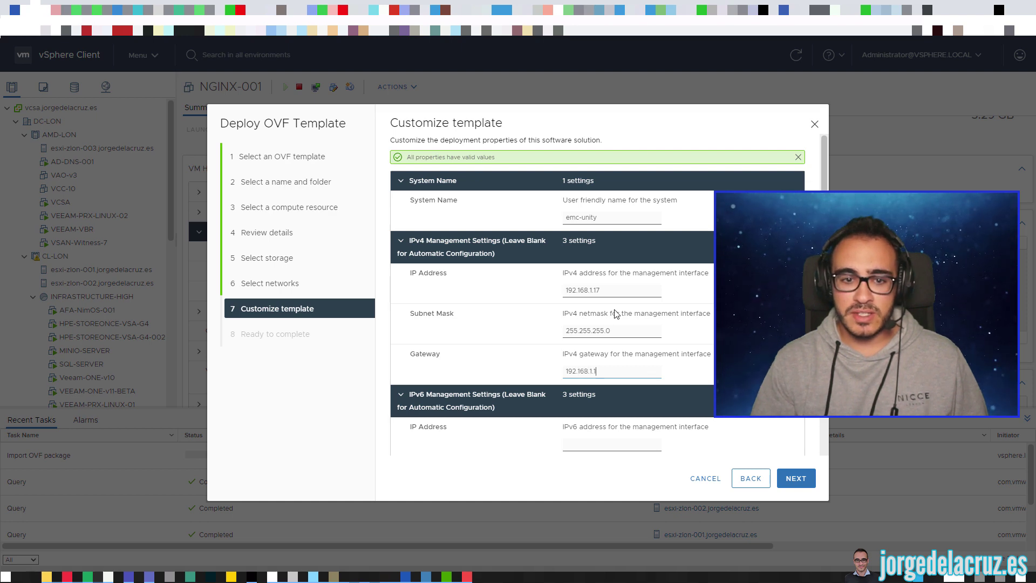
scroll(610, 324, "down", 2)
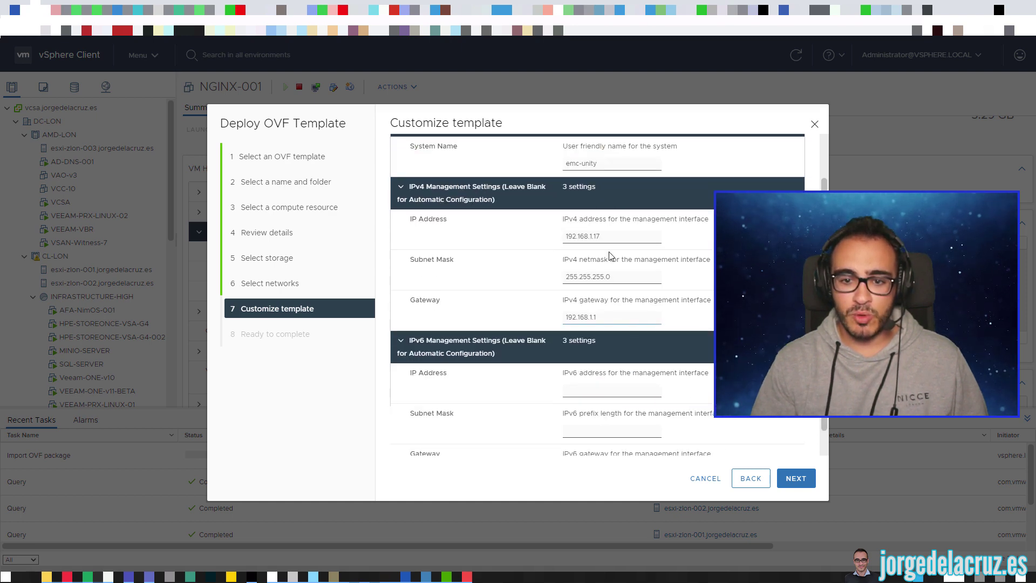
scroll(598, 294, "down", 1)
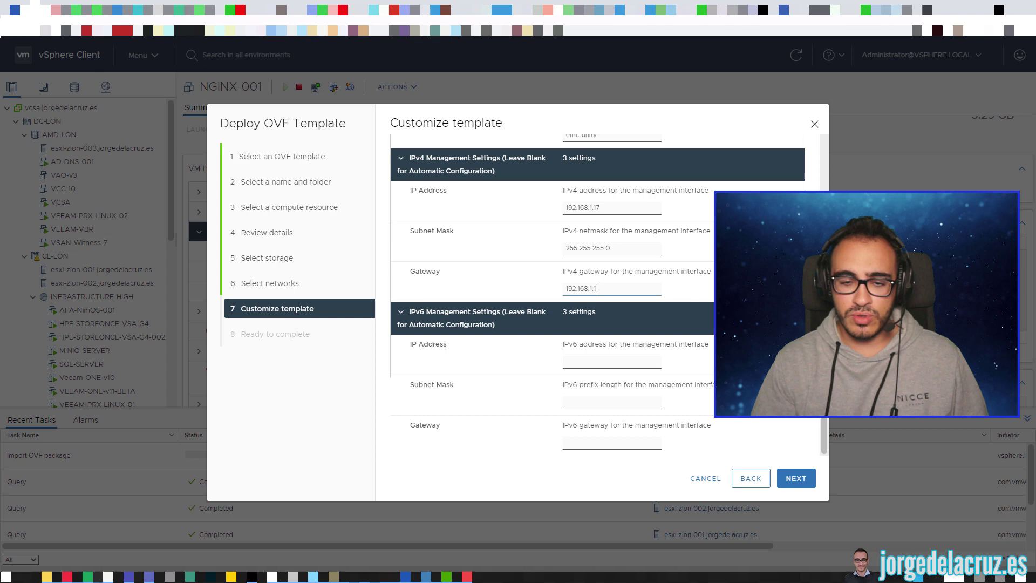
left_click(796, 478)
left_click(789, 476)
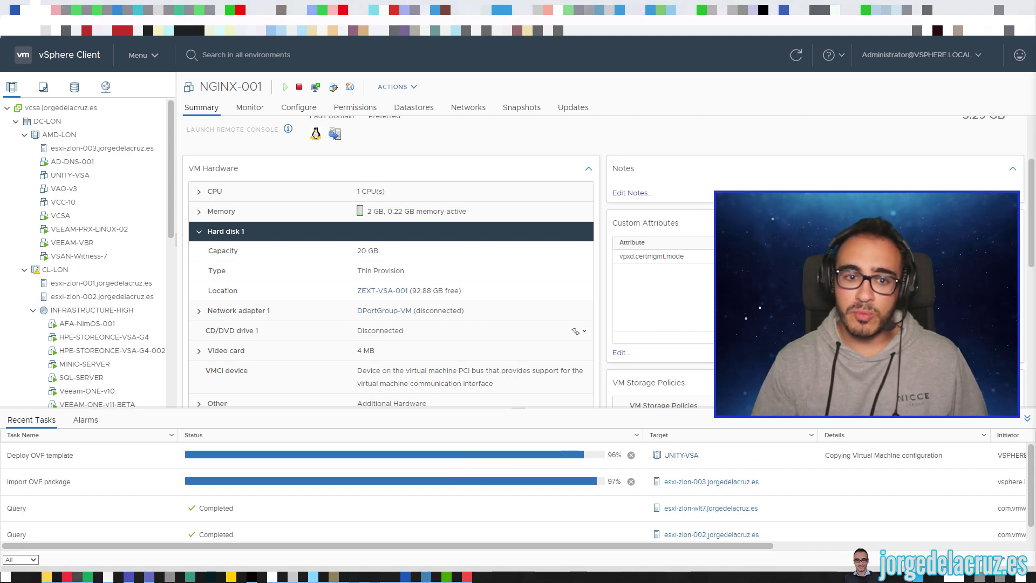
- Power on UNITY-VSA and show its summary page
right_click(68, 182)
mouse_move(96, 178)
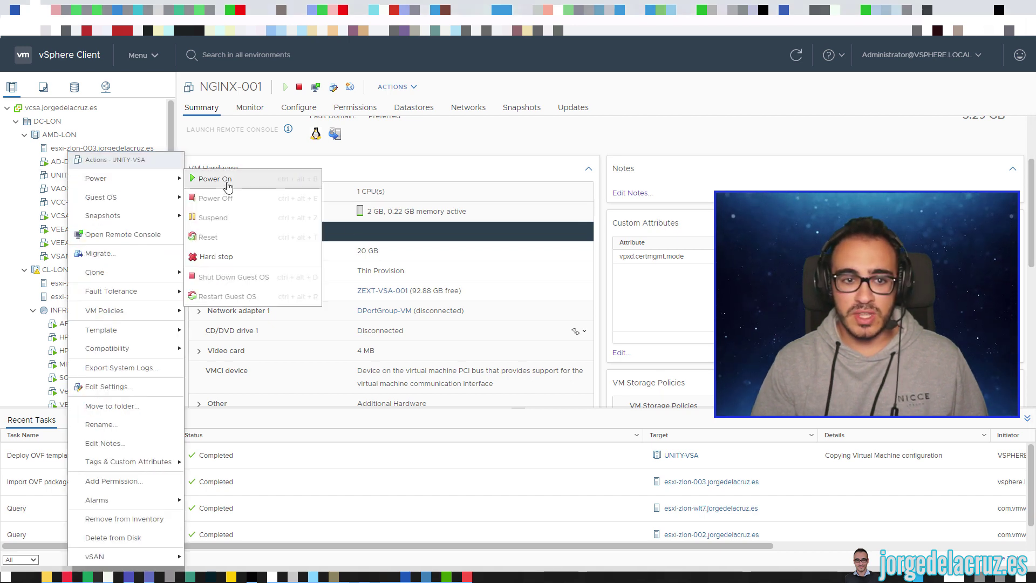
left_click(228, 187)
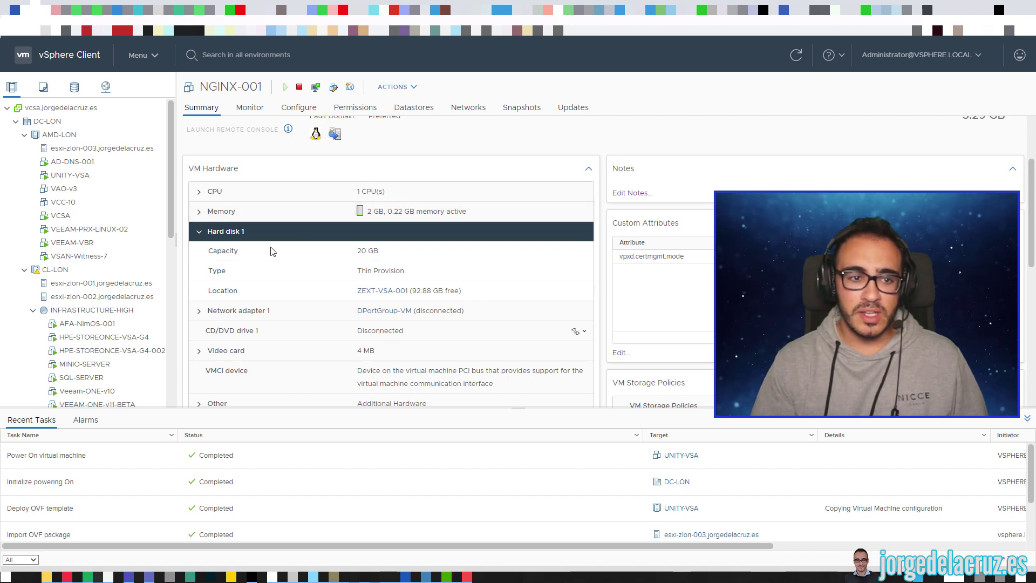
left_click(91, 175)
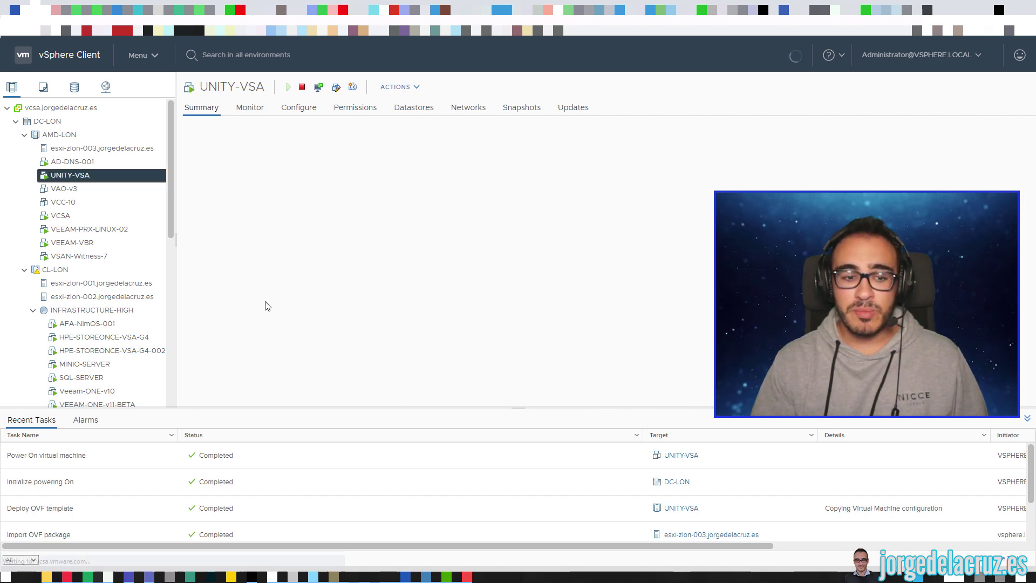
- Launch the remote console for UNITY-VSA to watch it boot
left_click(251, 243)
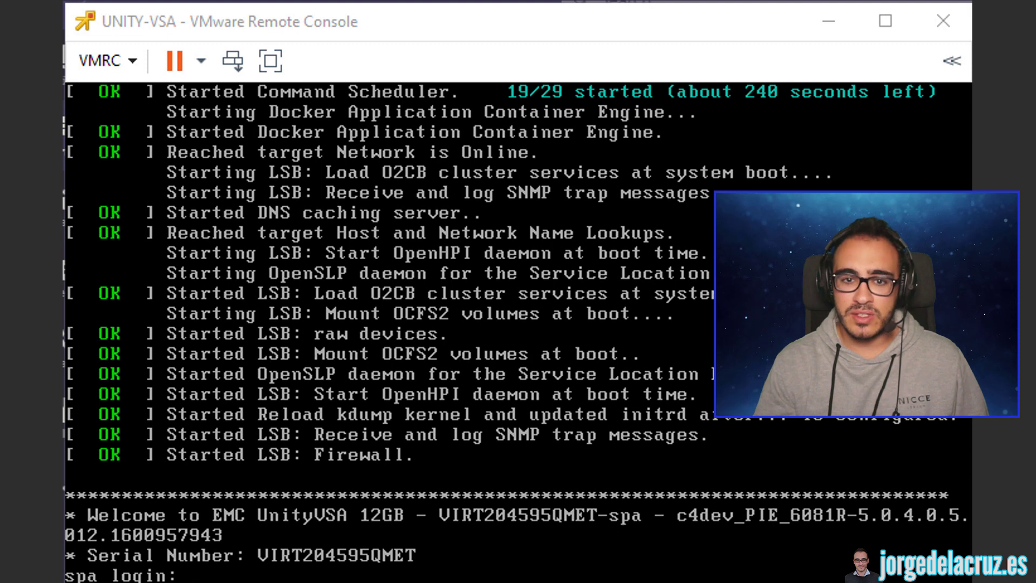
left_click(107, 82)
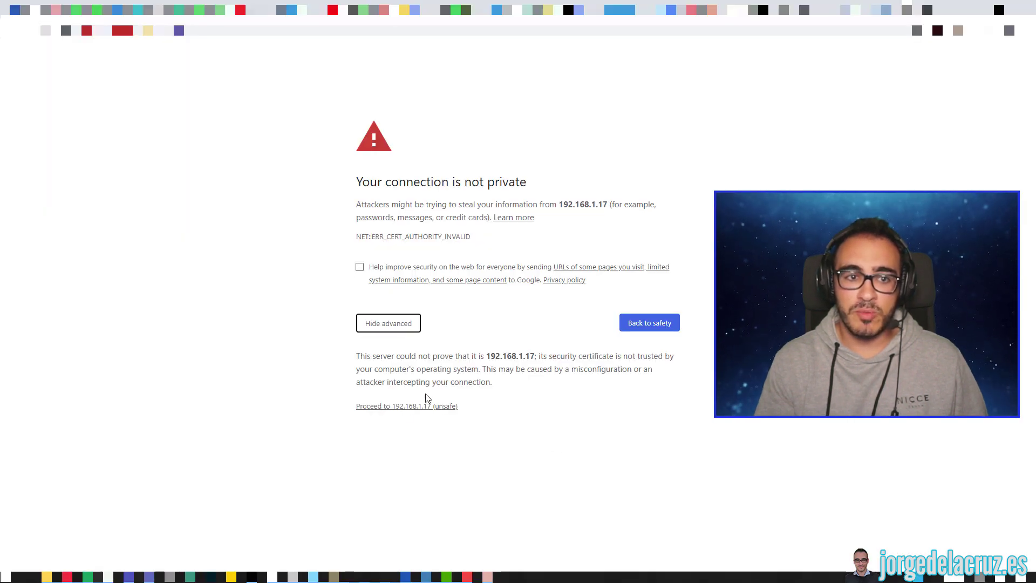
left_click(399, 407)
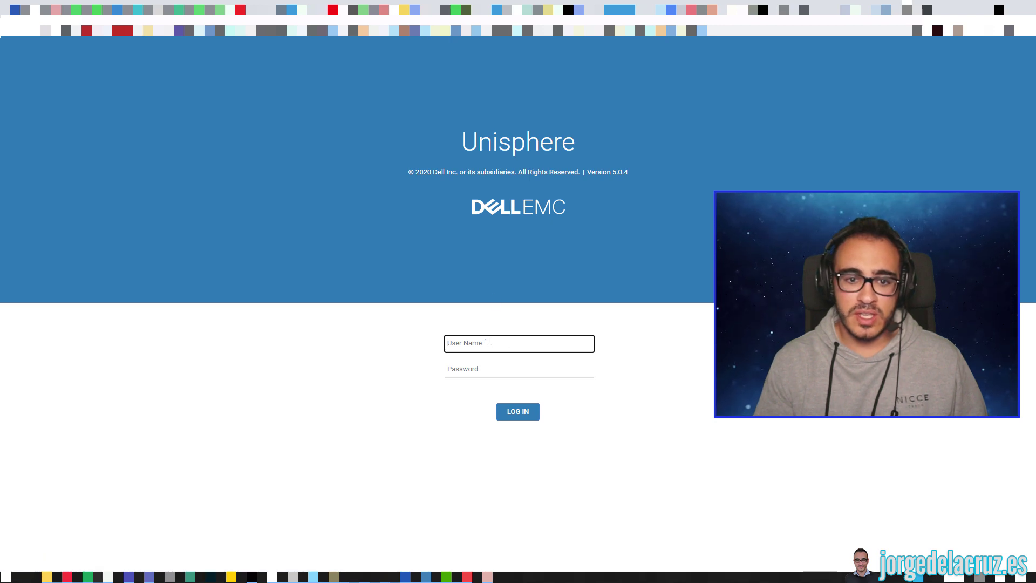
- Log in to Unisphere as admin with the account password
type("admin")
key("Tab")
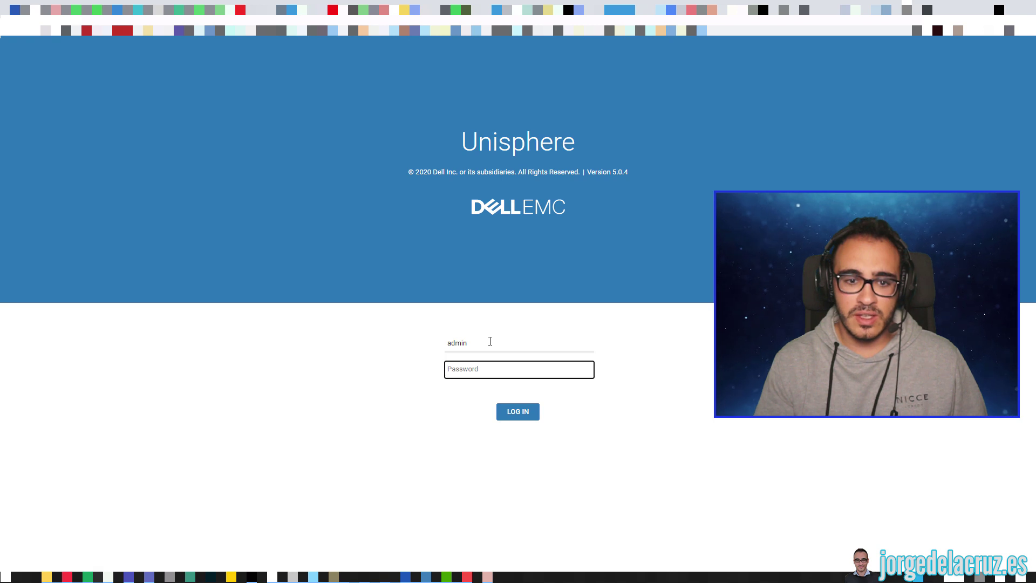
key("alt+Tab")
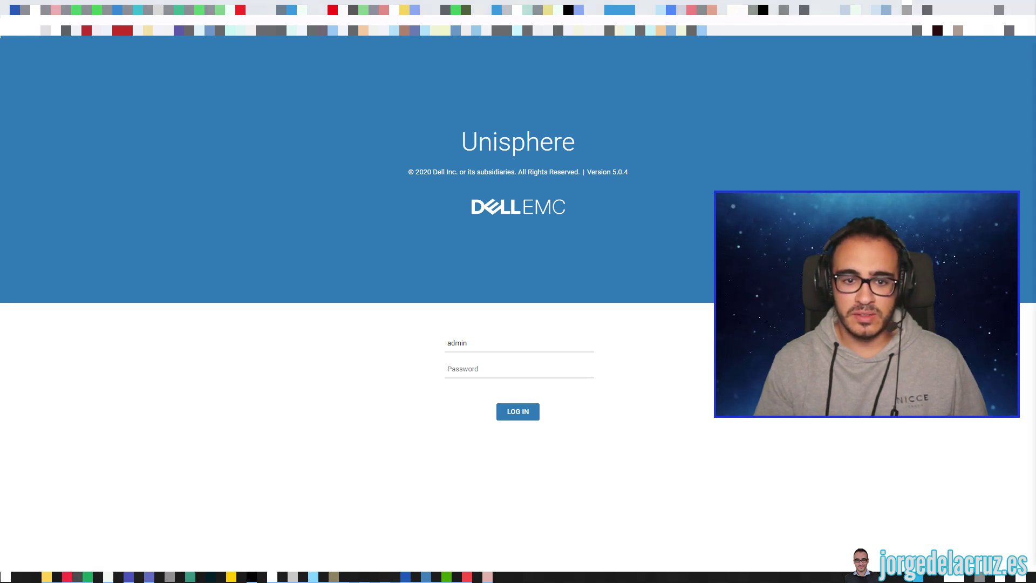
left_click(498, 370)
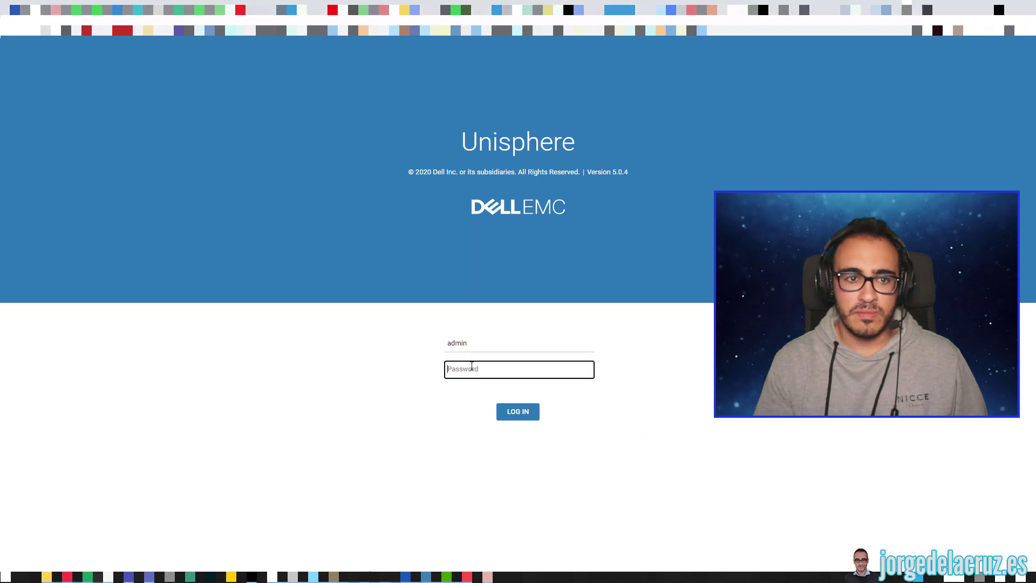
key("ctrl+v")
left_click(517, 411)
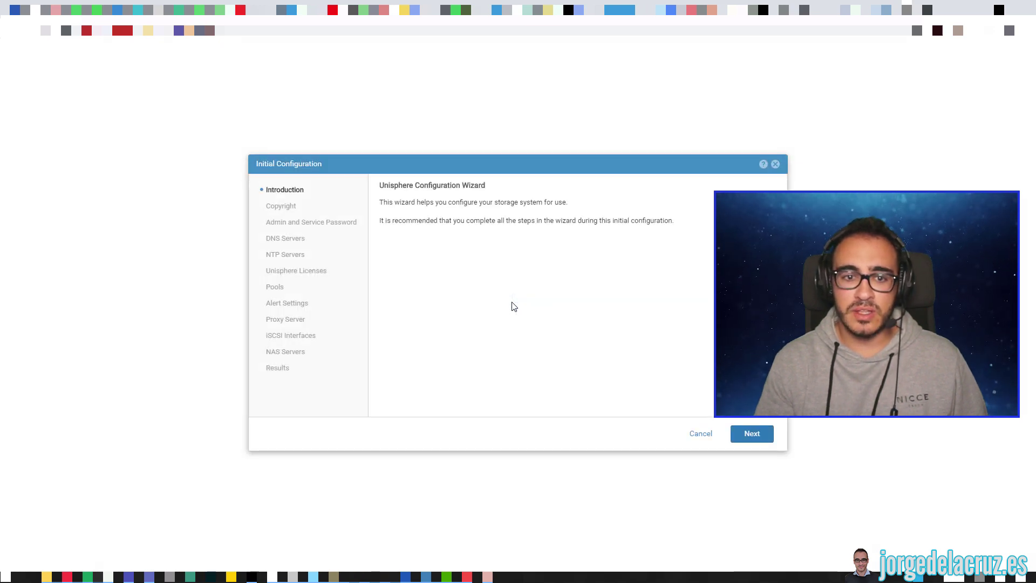
- Move past the introduction and accept the license agreement
left_click(752, 435)
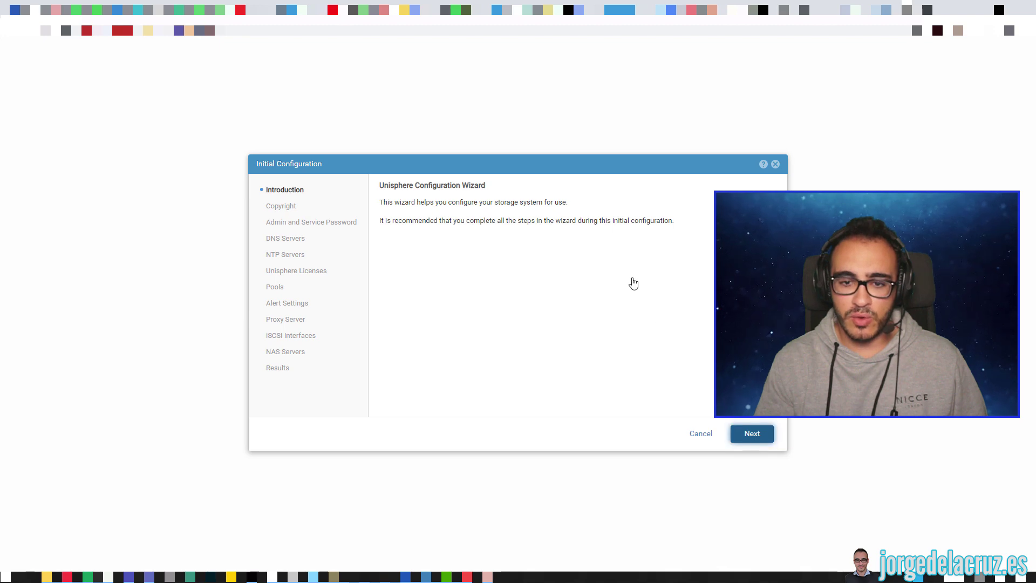
left_click(384, 378)
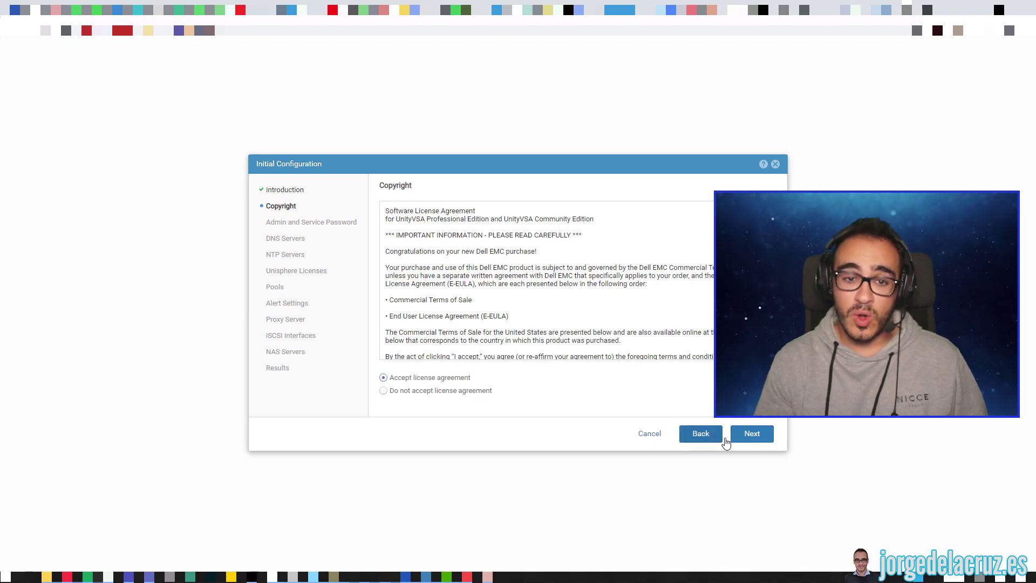
left_click(751, 437)
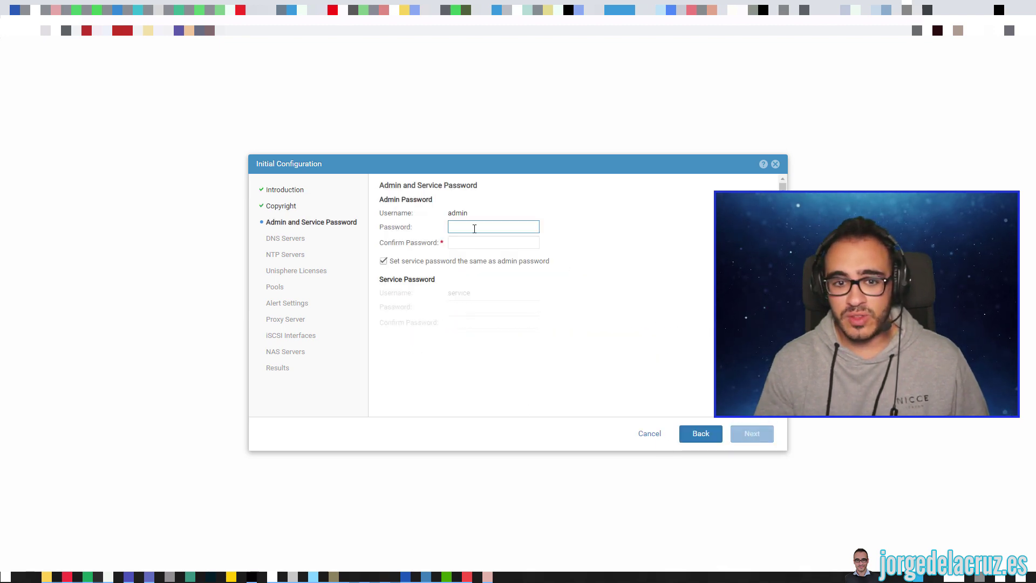
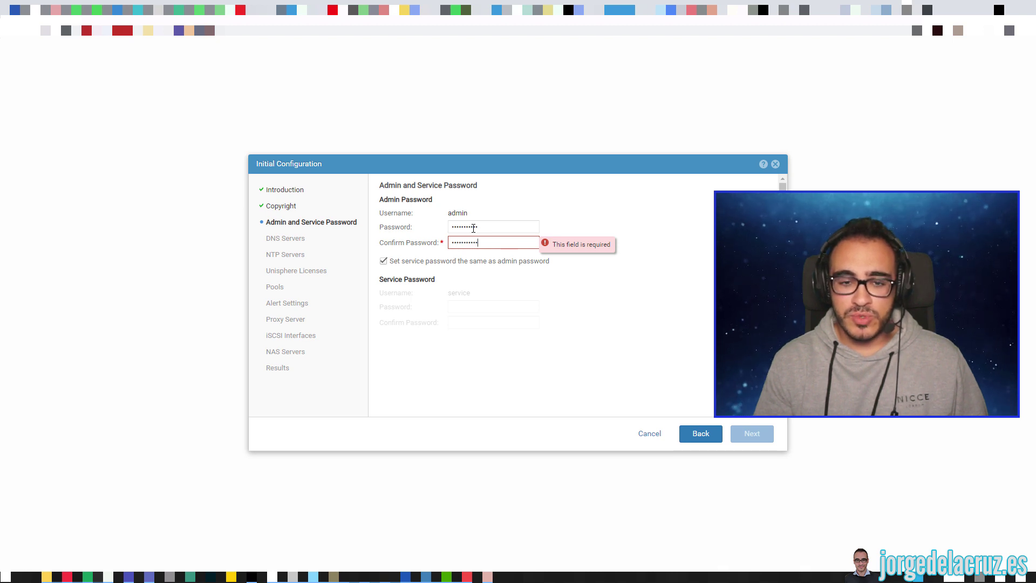
- Enter and confirm the new admin password, then save it
left_click(749, 442)
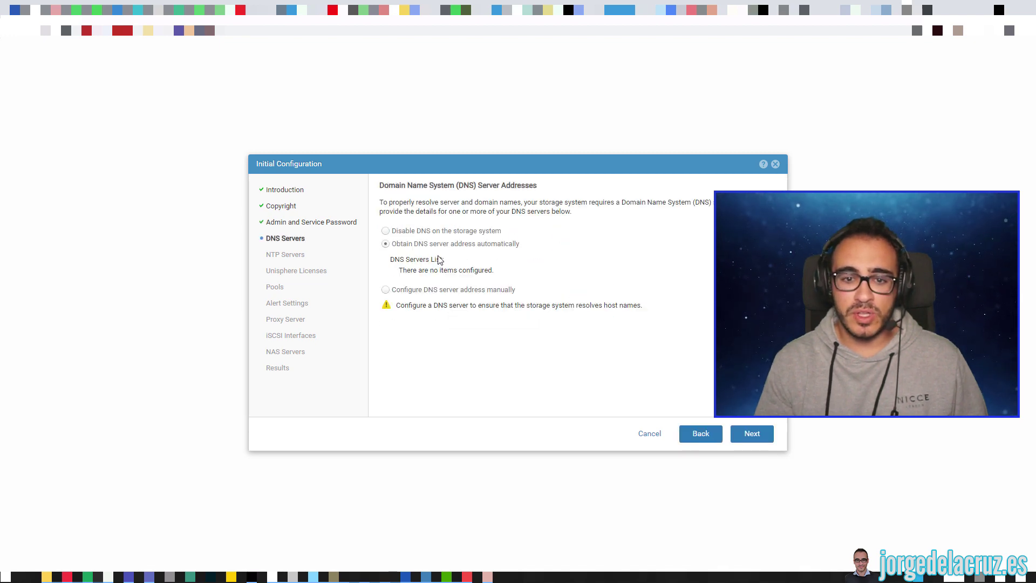
- Add DNS servers 192.168.1.6 and 192.168.1.7 manually and continue
left_click(387, 291)
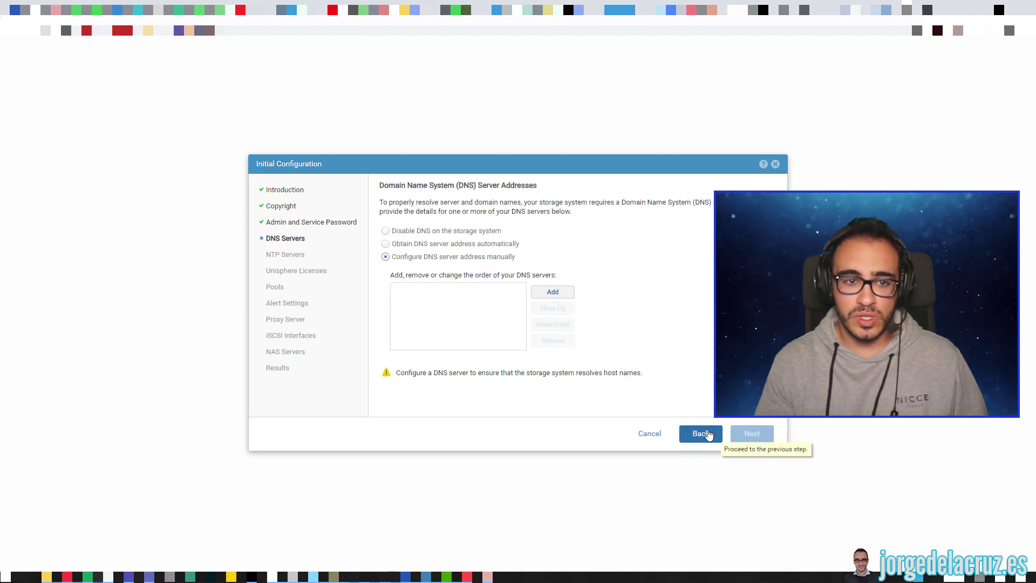
left_click(552, 291)
type("192.168.1.6")
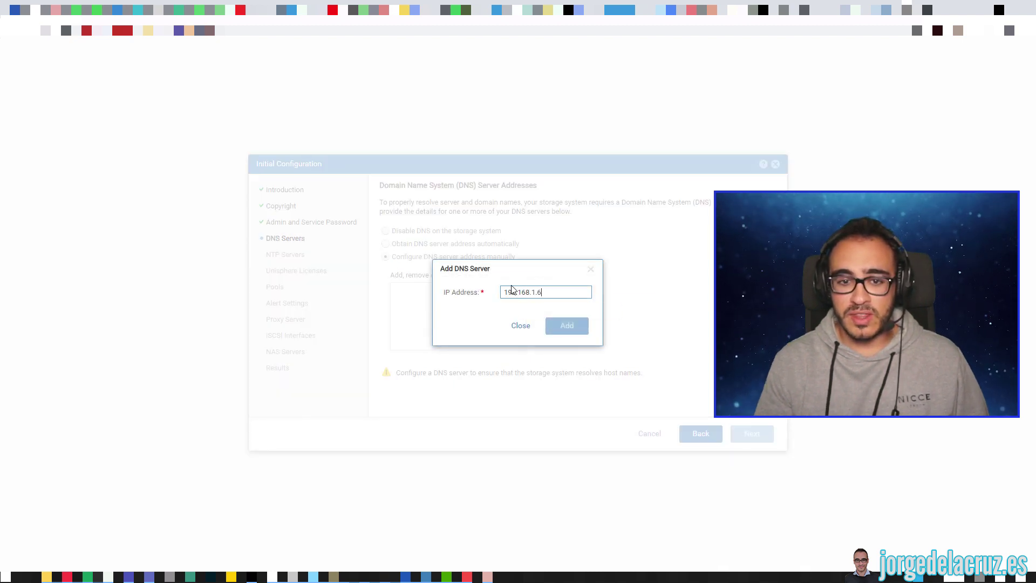
left_click(567, 326)
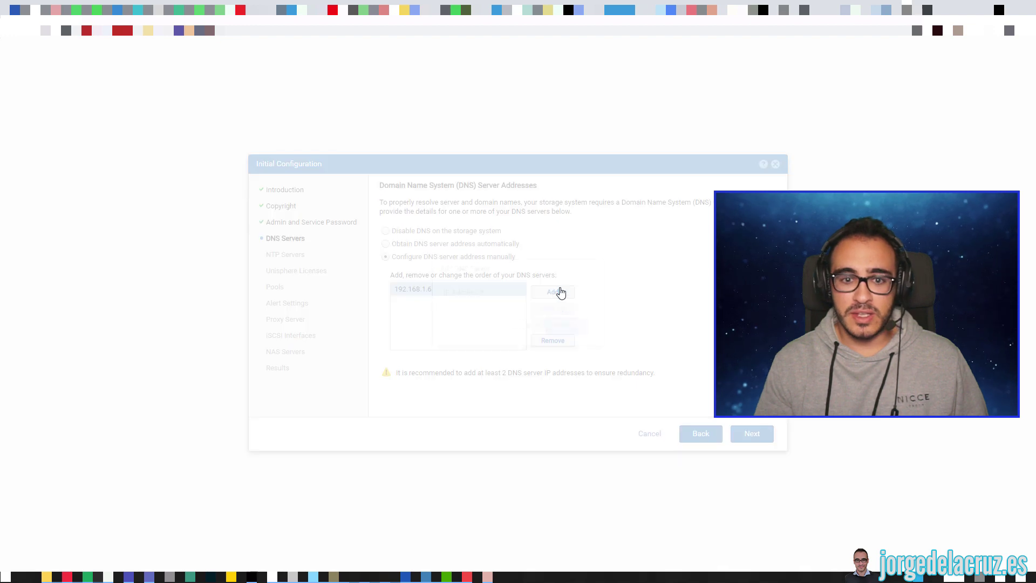
left_click(562, 293)
type("192.168.1.7")
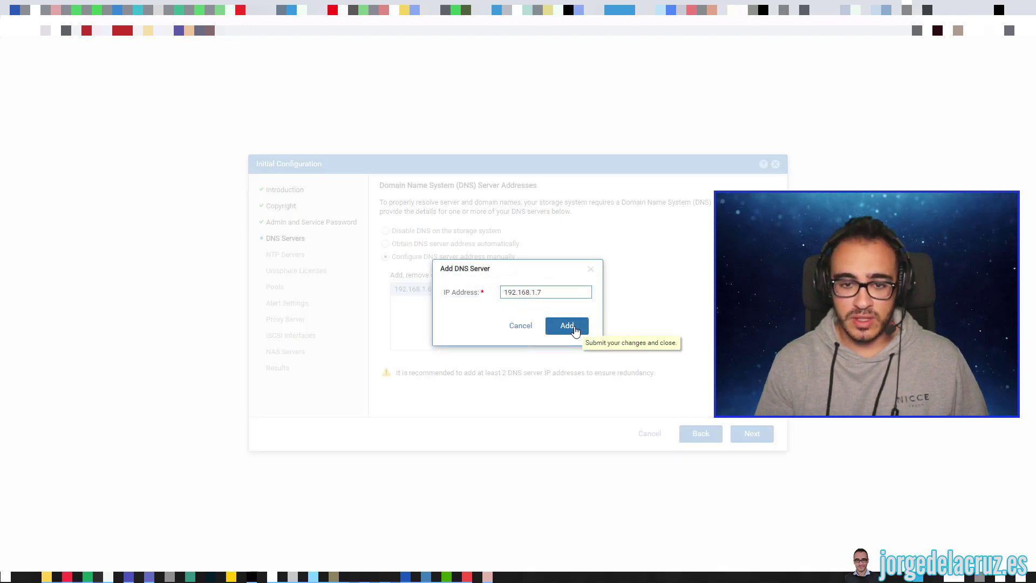
left_click(566, 325)
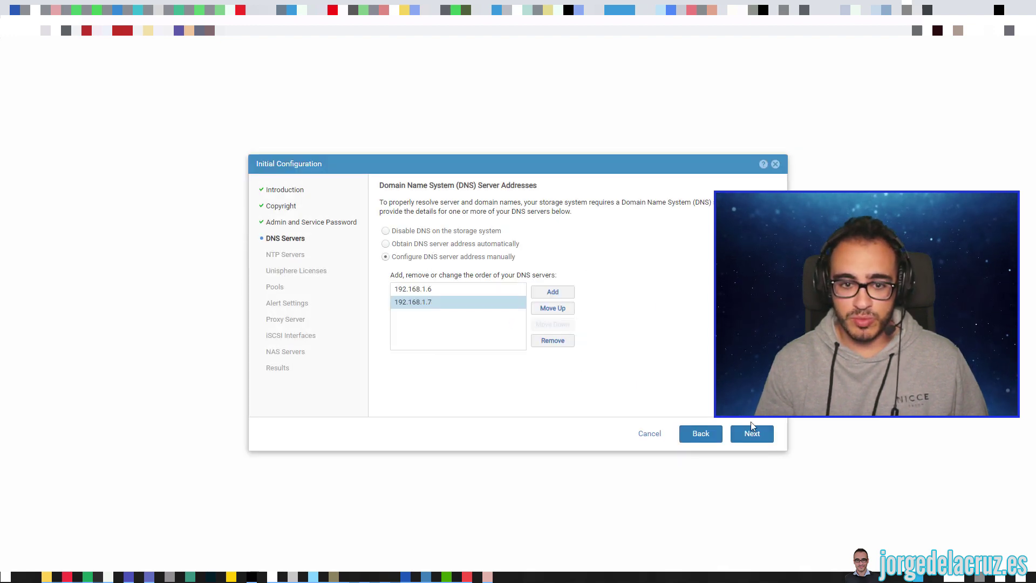
left_click(764, 440)
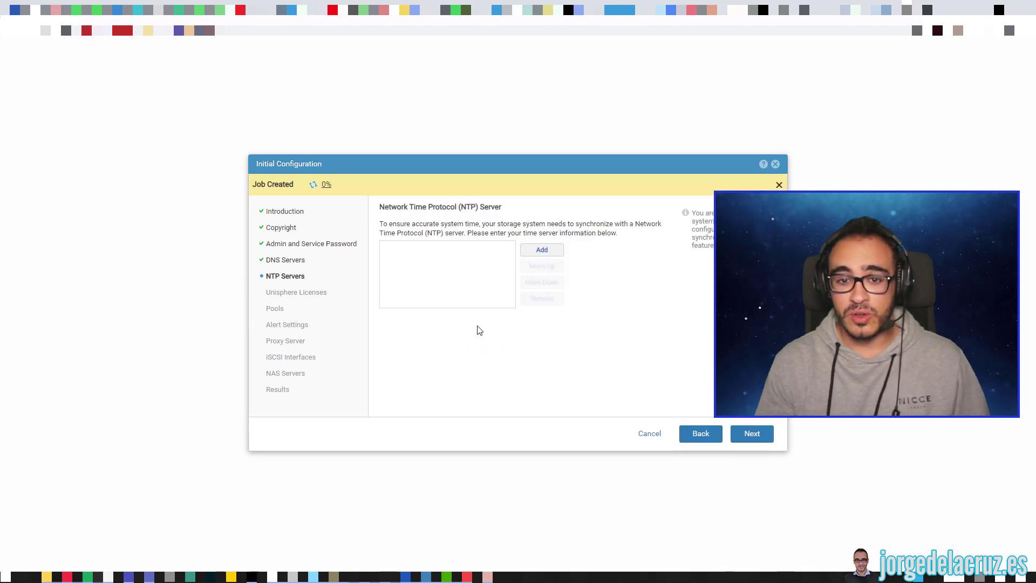
- Set 192.168.1.6 as the only NTP server, removing the mistaken 192.168.1.7 entry, and continue
left_click(540, 229)
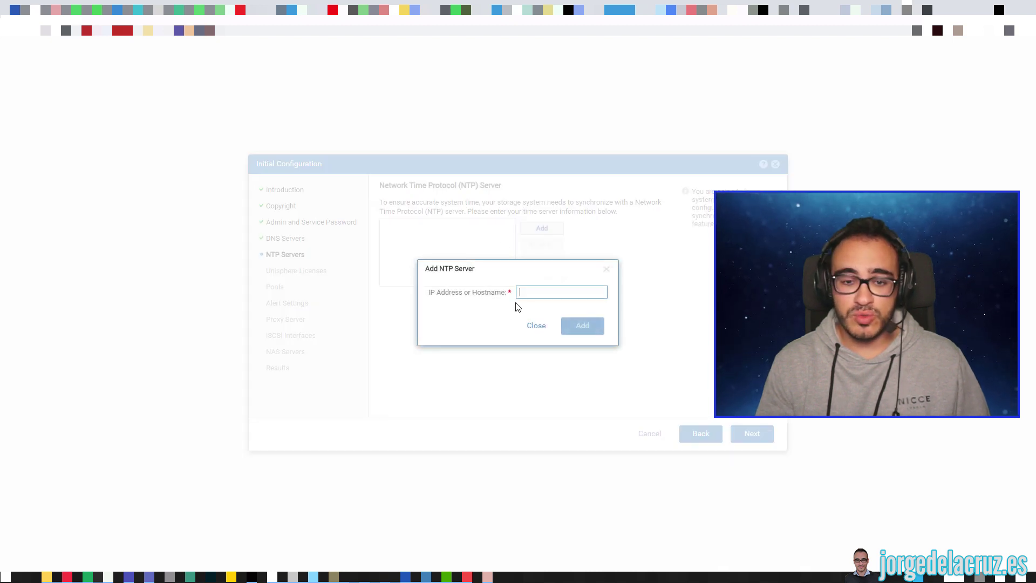
type("92.168.1.7")
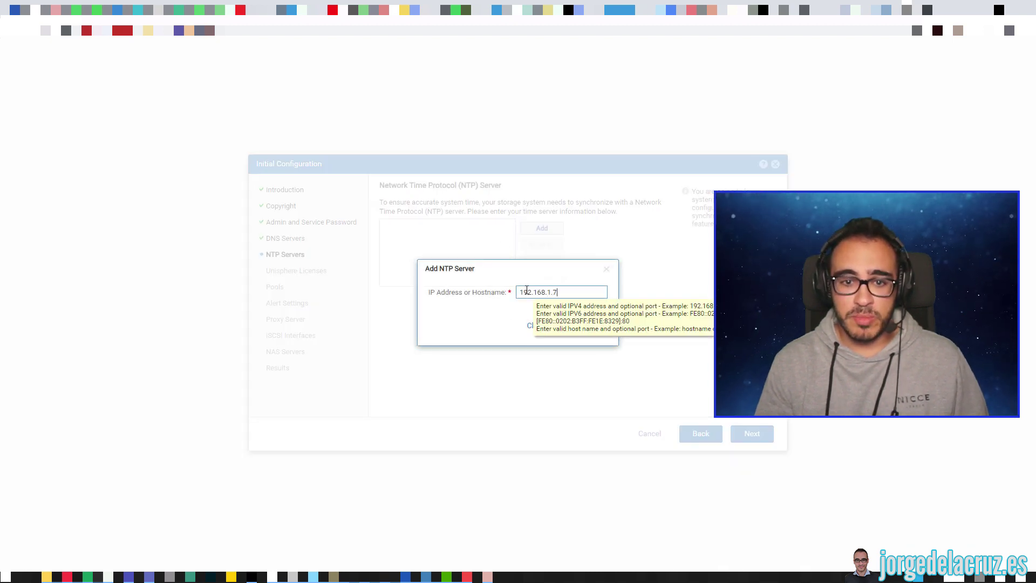
left_click(582, 325)
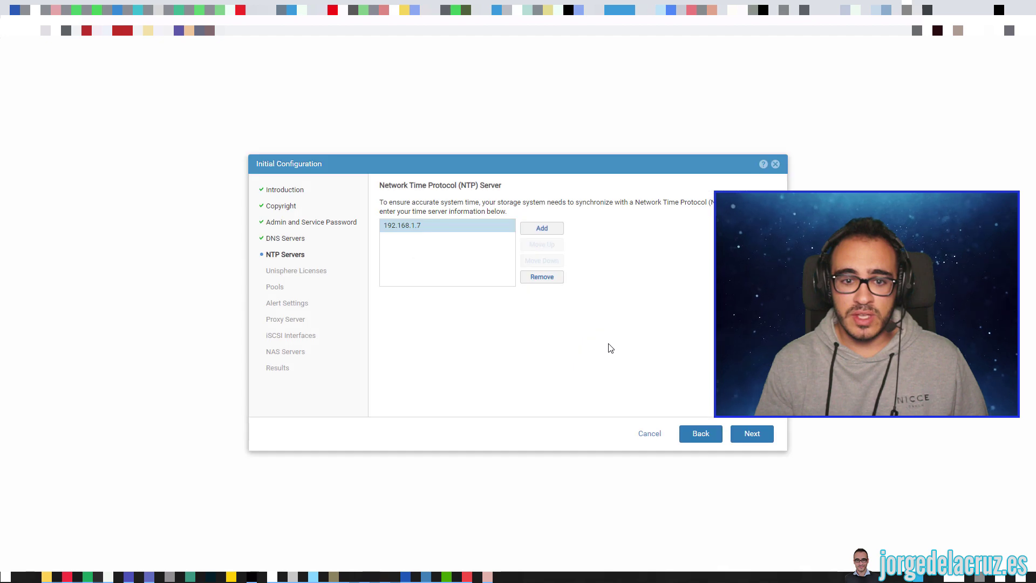
left_click(539, 277)
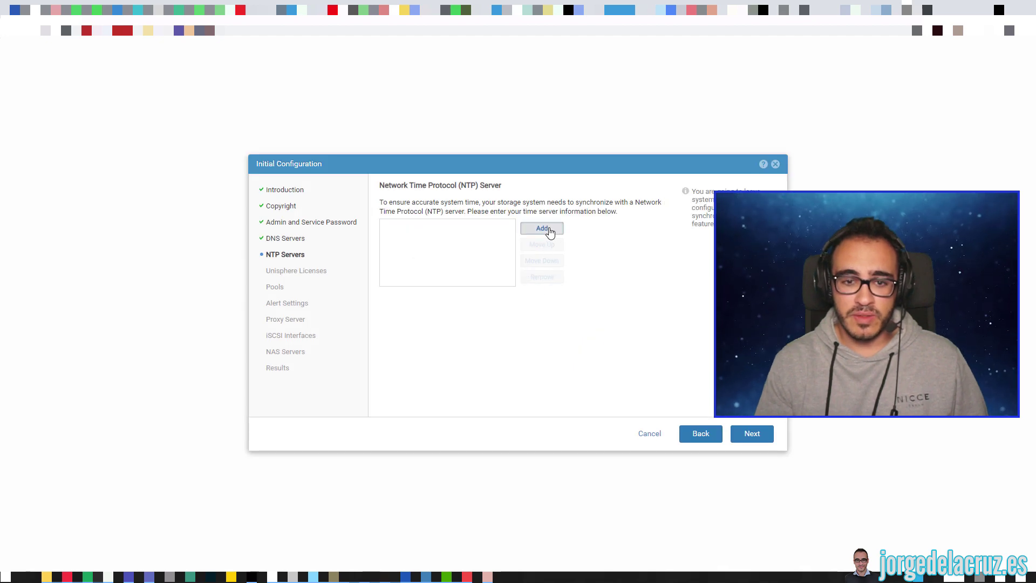
left_click(543, 228)
left_click(530, 293)
type("192.1")
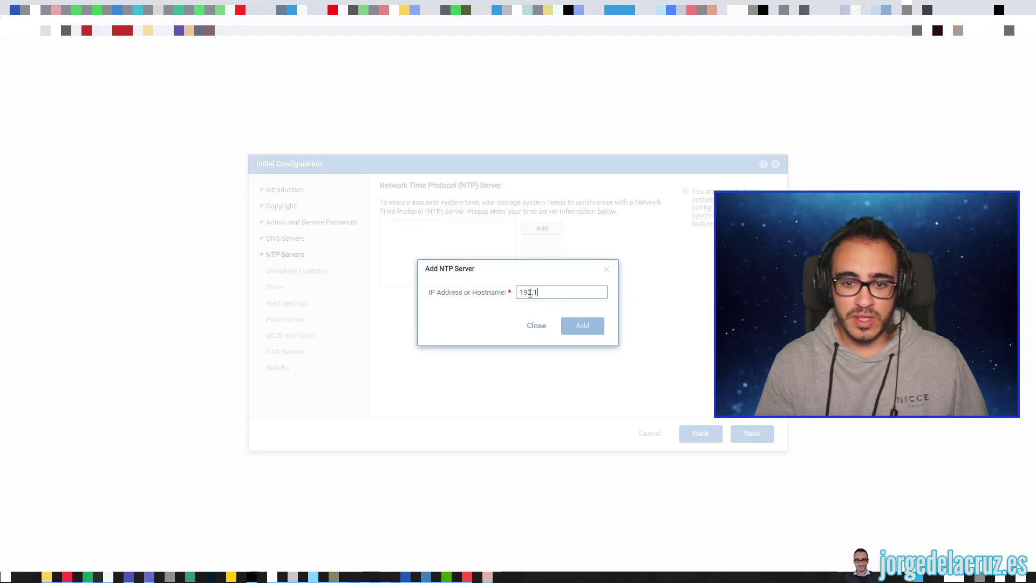
type("68.1.6")
left_click(582, 325)
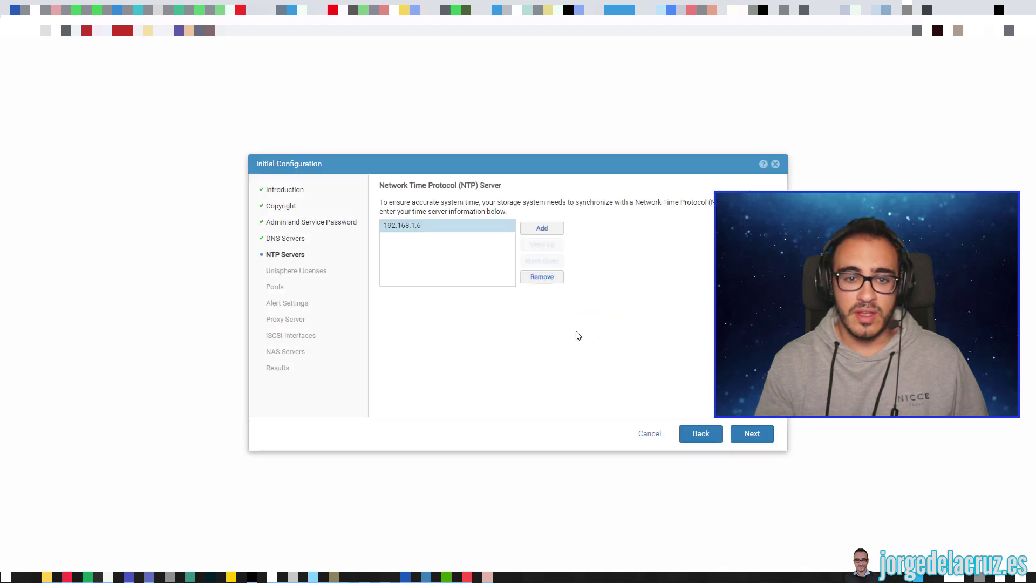
left_click(750, 435)
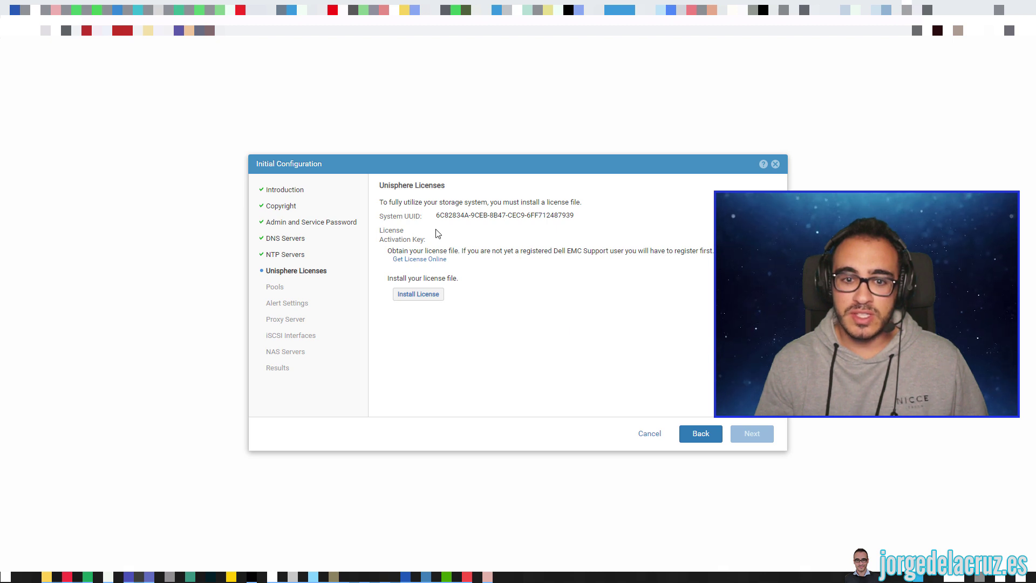
- Copy the full System UUID and follow the Get License Online link
left_click_drag(437, 215, 576, 216)
right_click(537, 213)
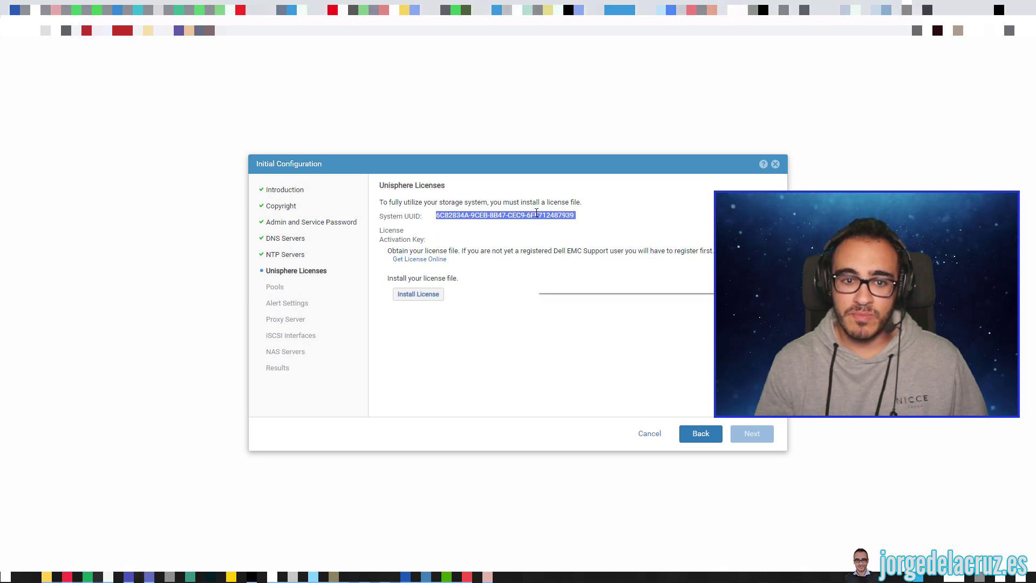
left_click(564, 220)
left_click(438, 214)
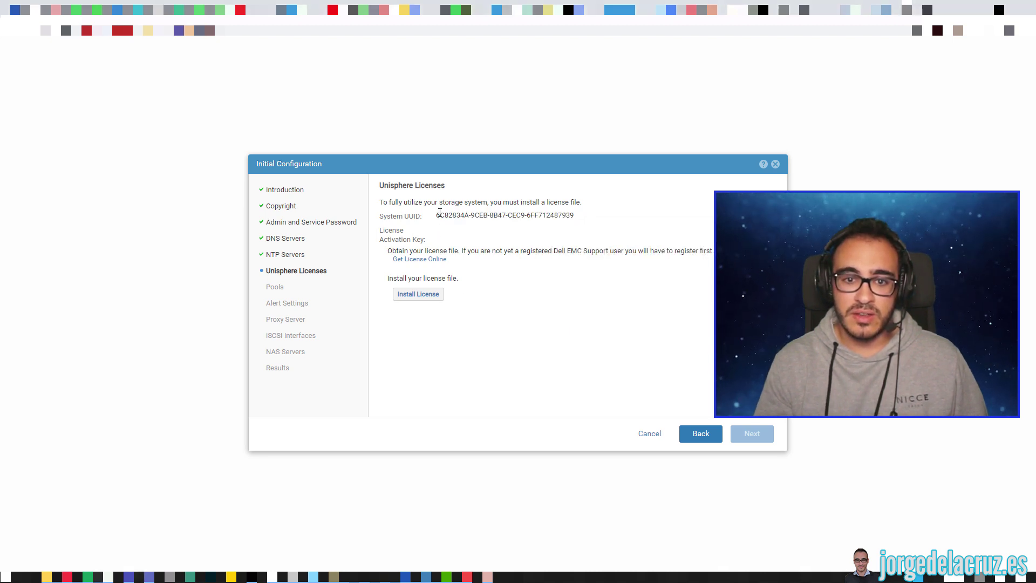
left_click_drag(438, 214, 570, 214)
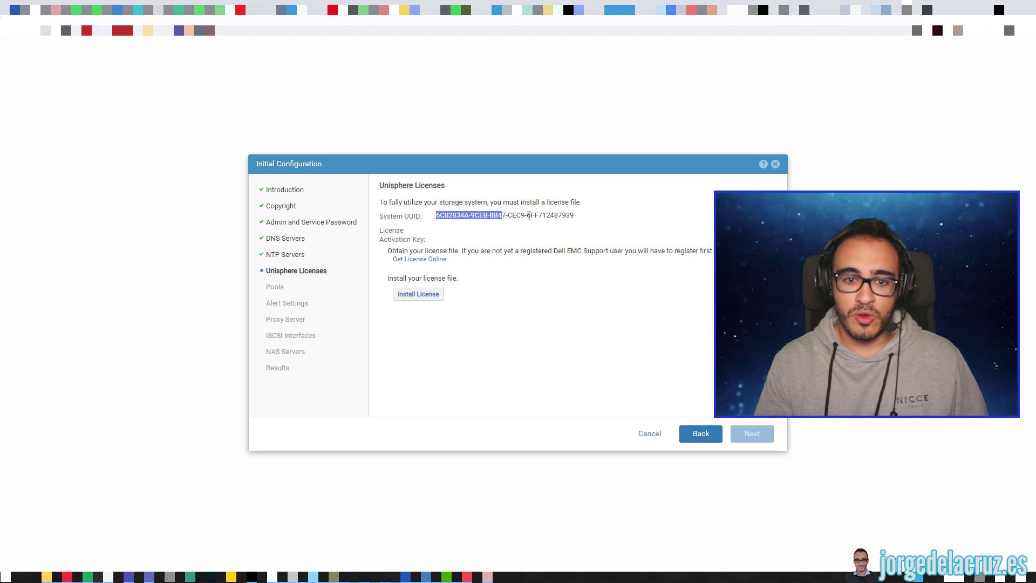
right_click(573, 215)
left_click(580, 223)
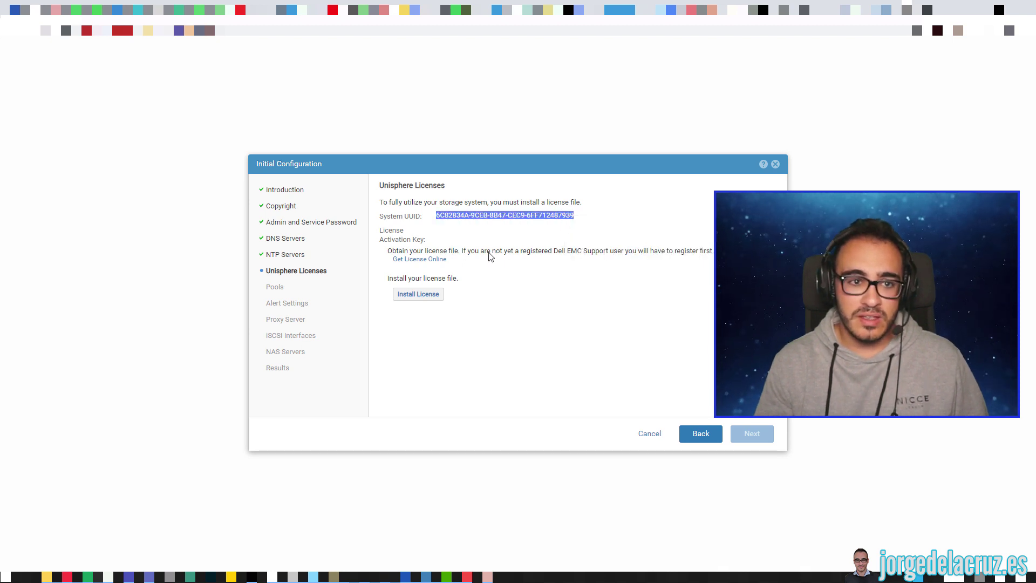
left_click(427, 260)
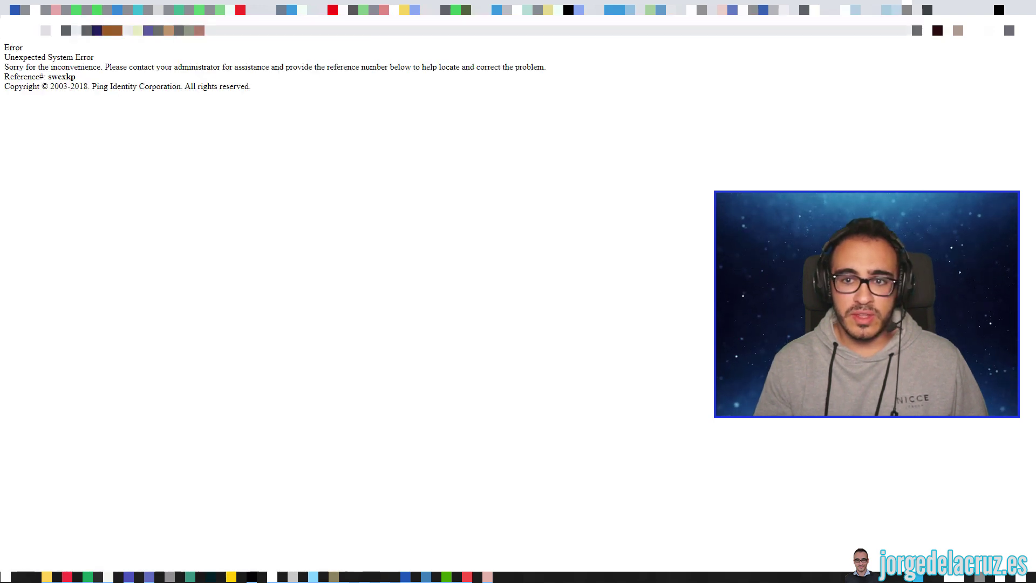
- Reload the error page and open the community license link in a new tab
key("F5")
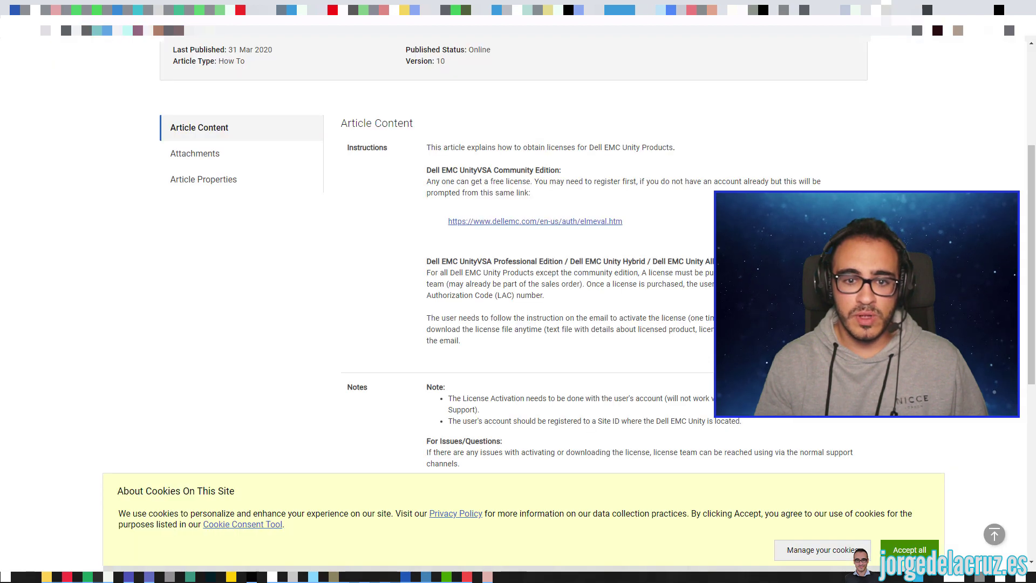
right_click(581, 222)
left_click(610, 228)
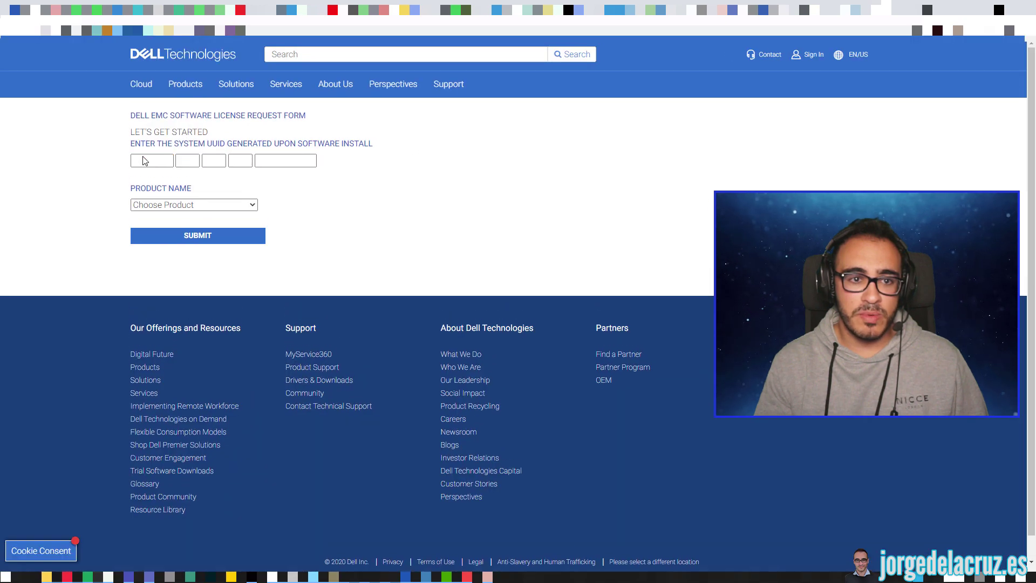
- Paste the System UUID into the form and choose UnityVSA / Unity Cloud Edition as product
left_click(147, 161)
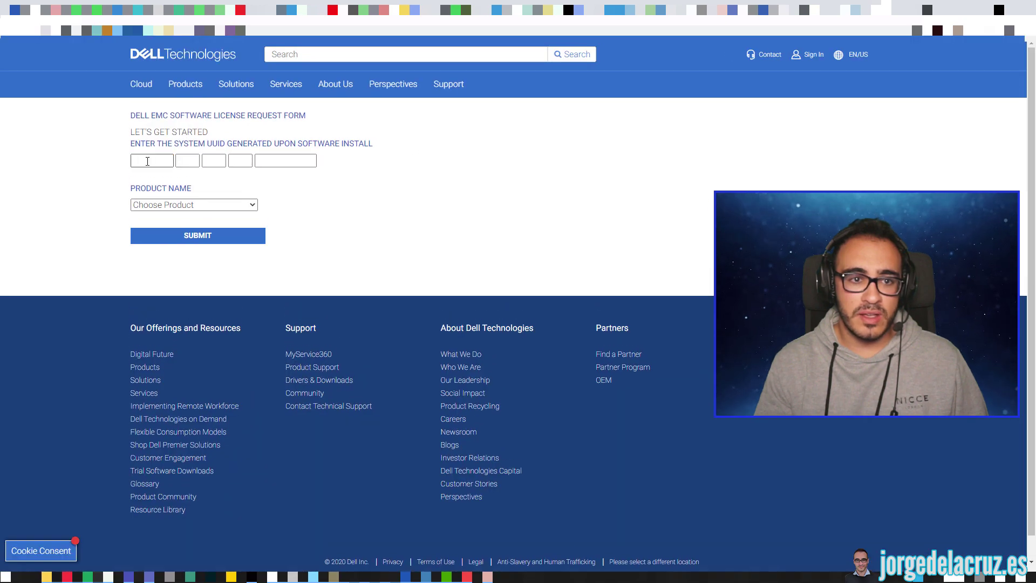
left_click(147, 161)
key("ctrl+v")
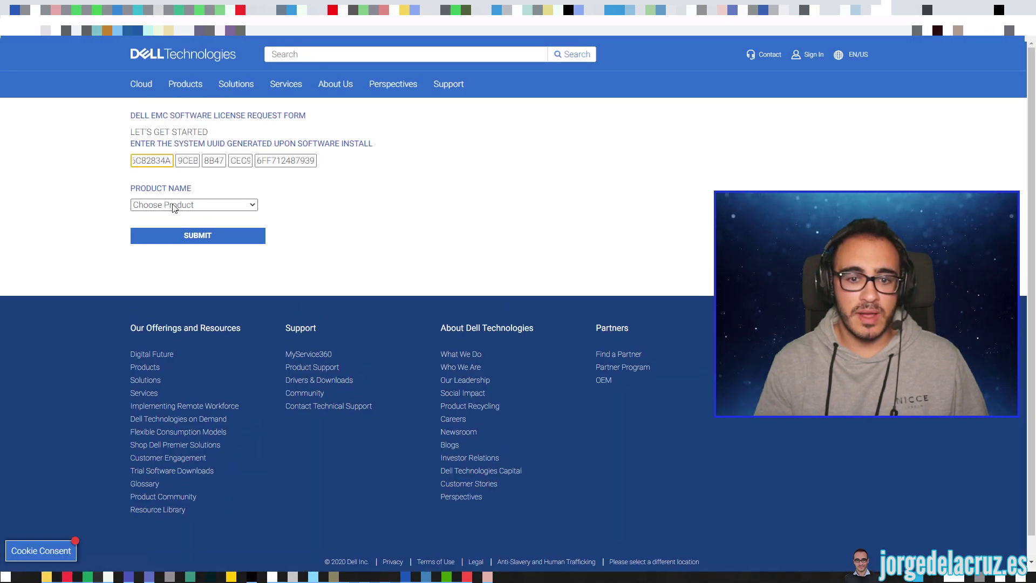
left_click(173, 208)
left_click(166, 226)
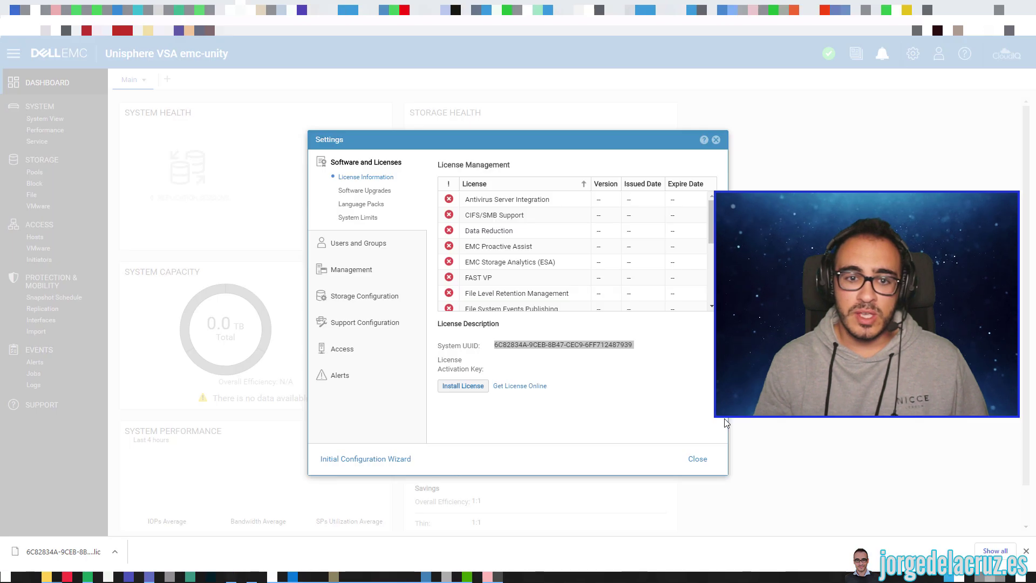
- Start a license installation and accept the license agreement
left_click(635, 398)
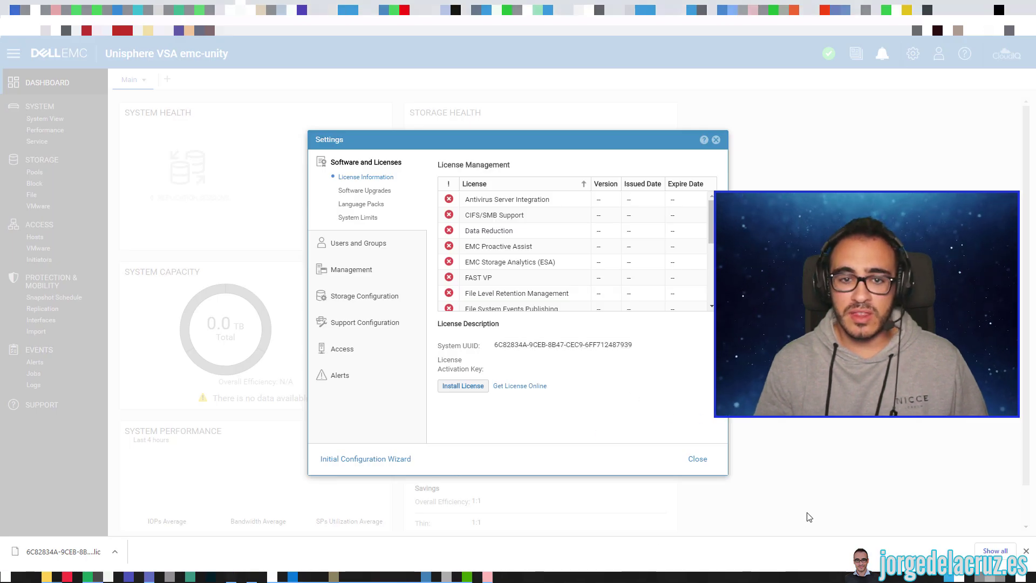
left_click(467, 389)
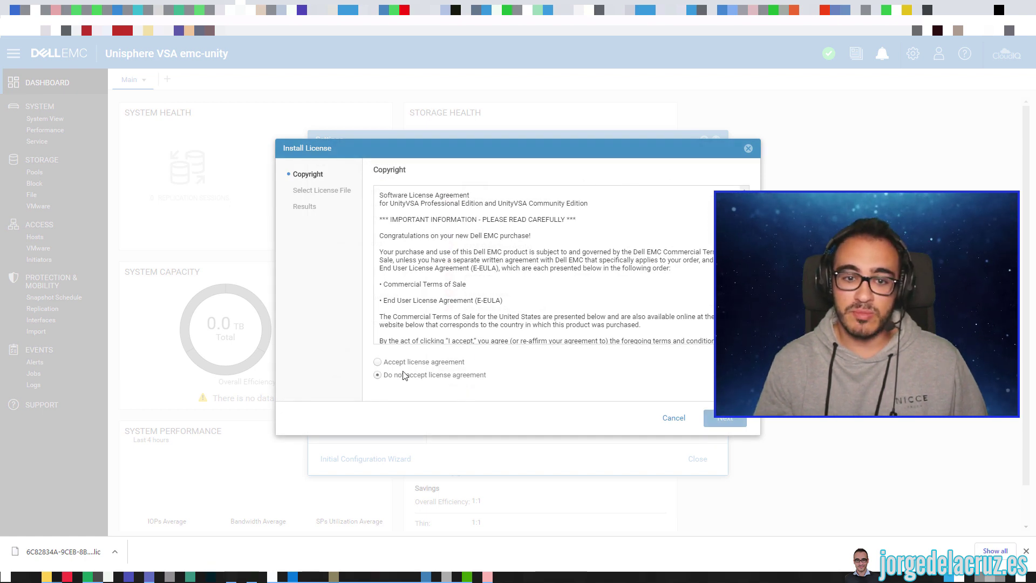
left_click(381, 363)
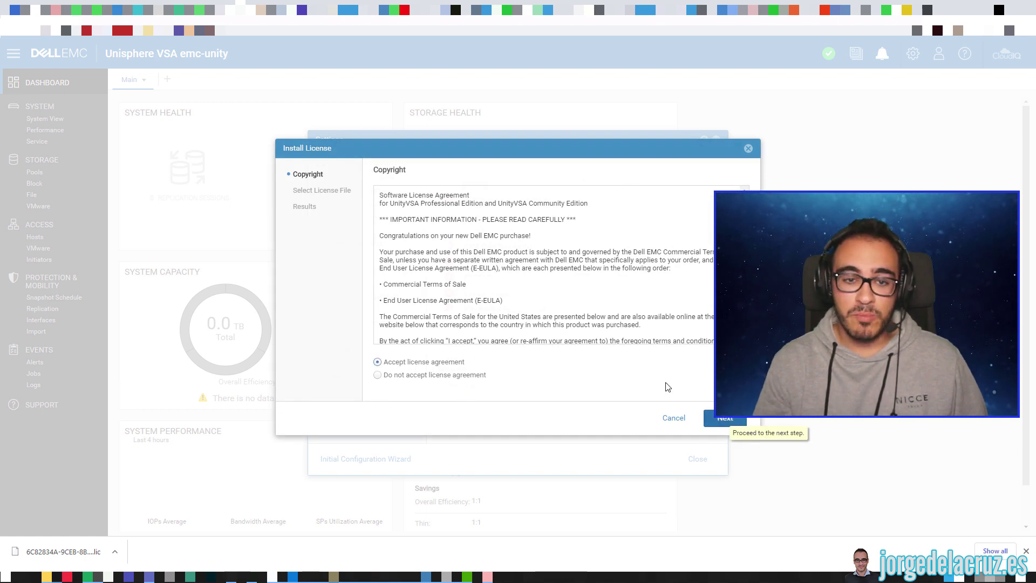
left_click(725, 418)
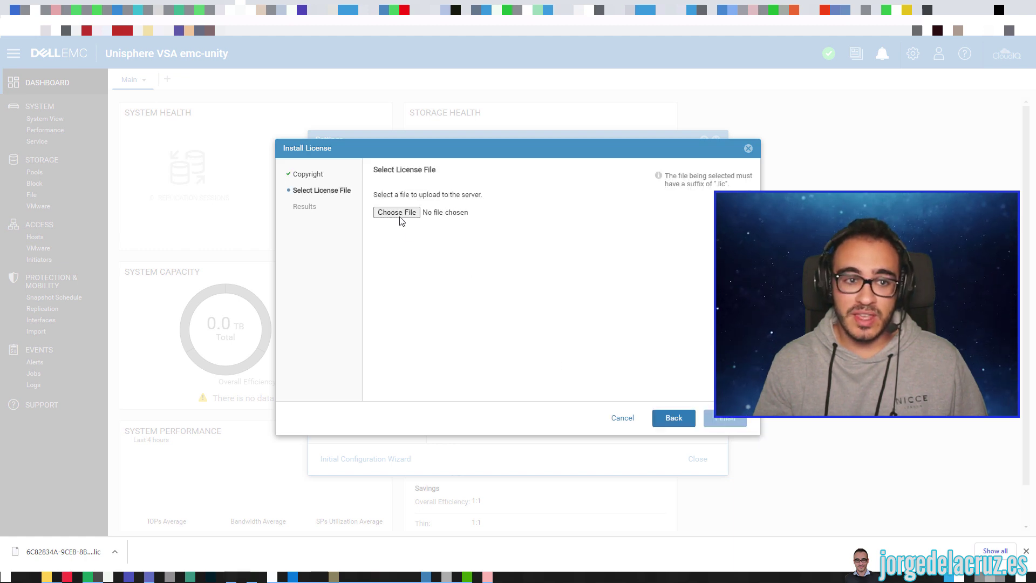
- Choose the downloaded UVSA .lic file from the Downloads folder
left_click(400, 217)
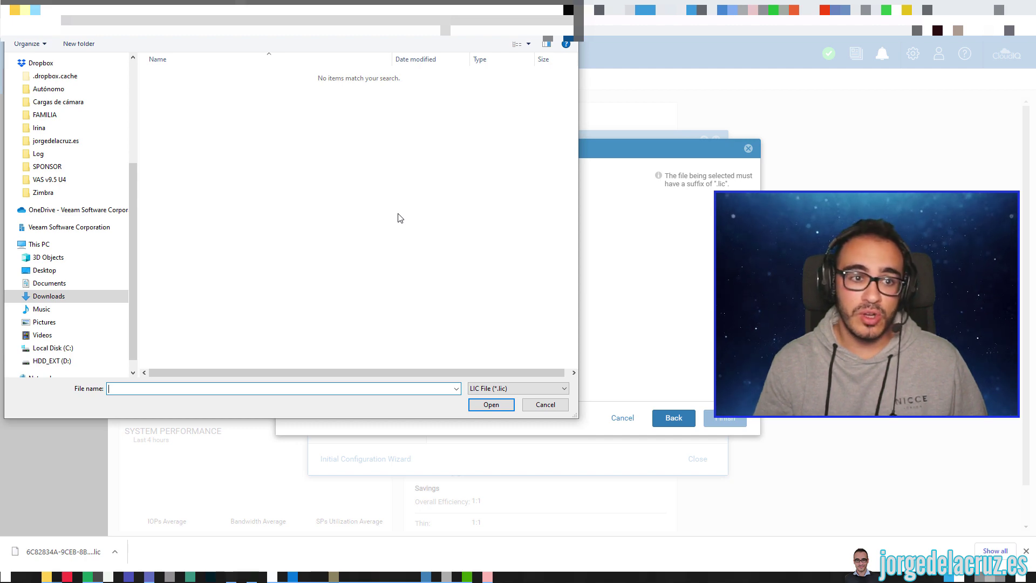
scroll(54, 106, "up", 5)
left_click(49, 94)
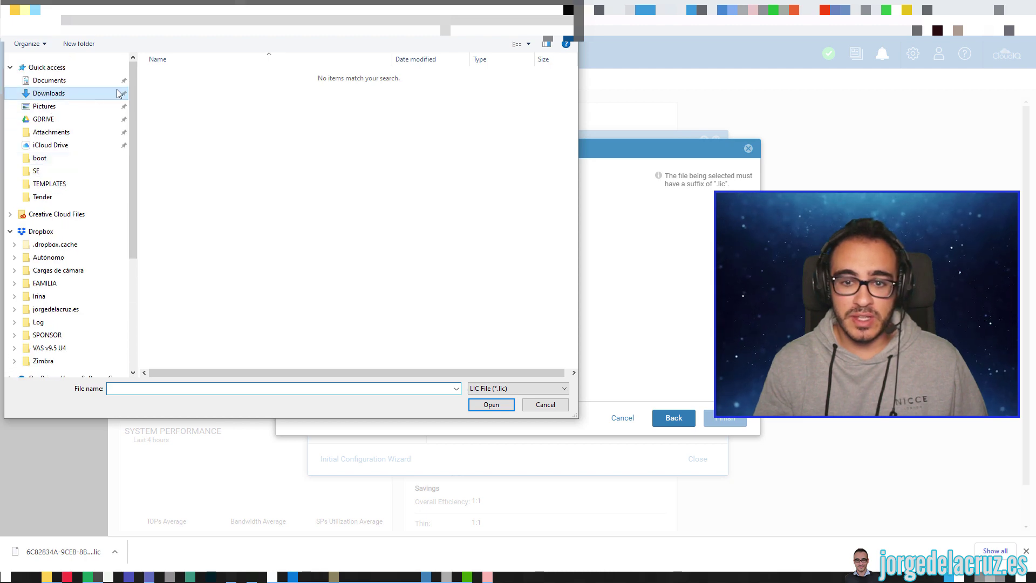
double_click(186, 90)
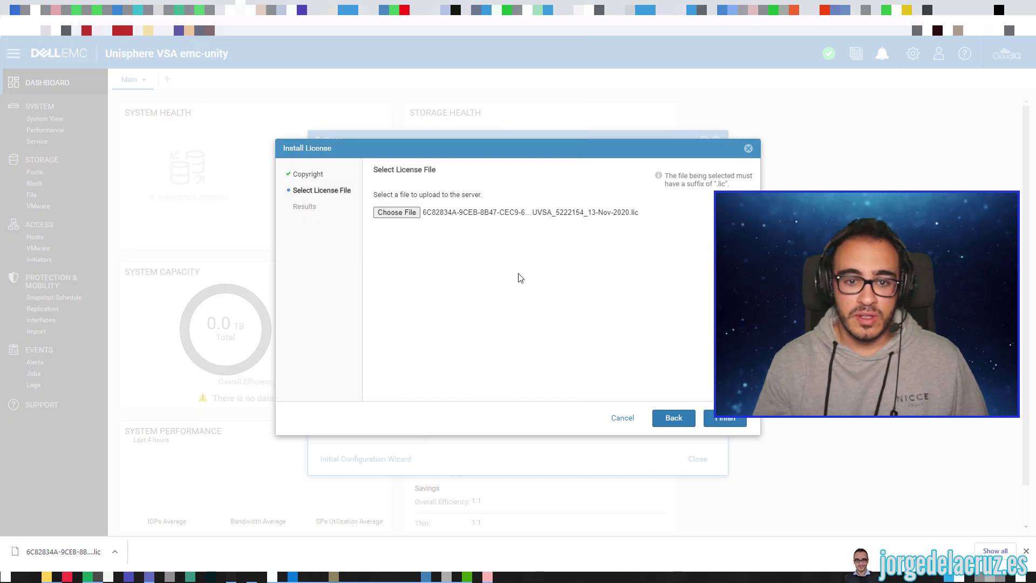
- Install the license, check the features now show Permanent, and view Users and Groups
left_click(727, 419)
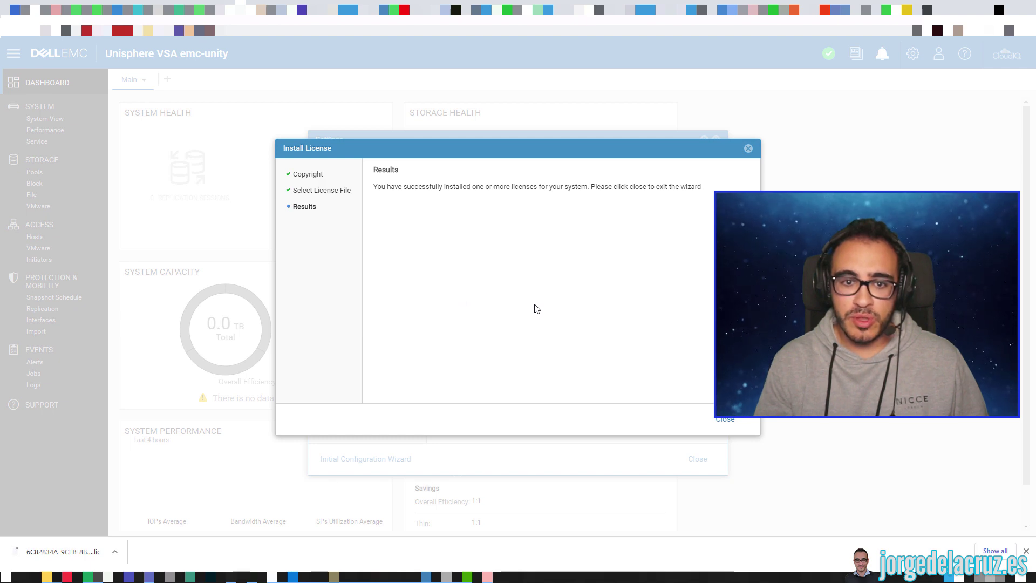
left_click(729, 420)
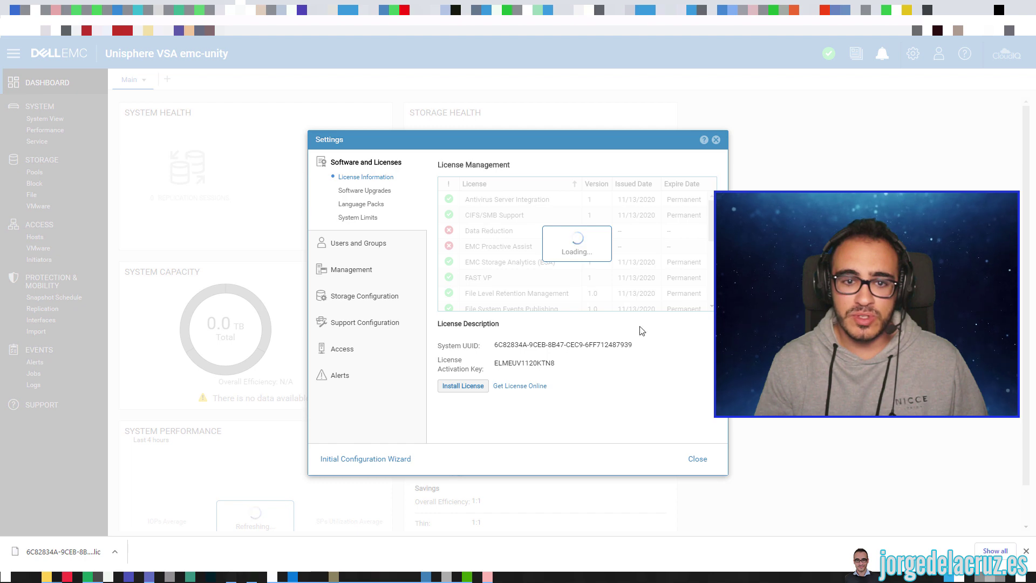
left_click(1026, 552)
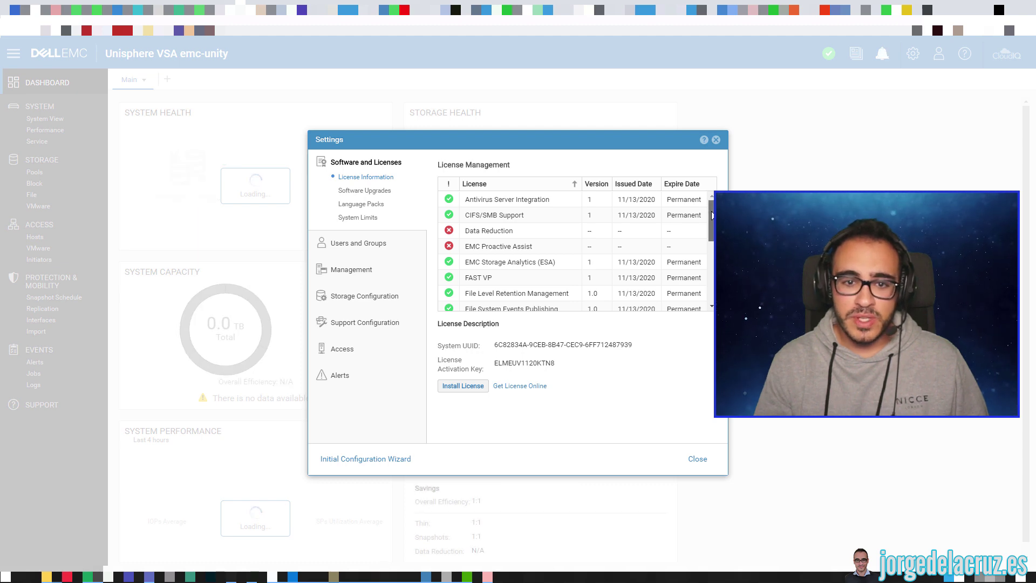
left_click_drag(712, 216, 698, 276)
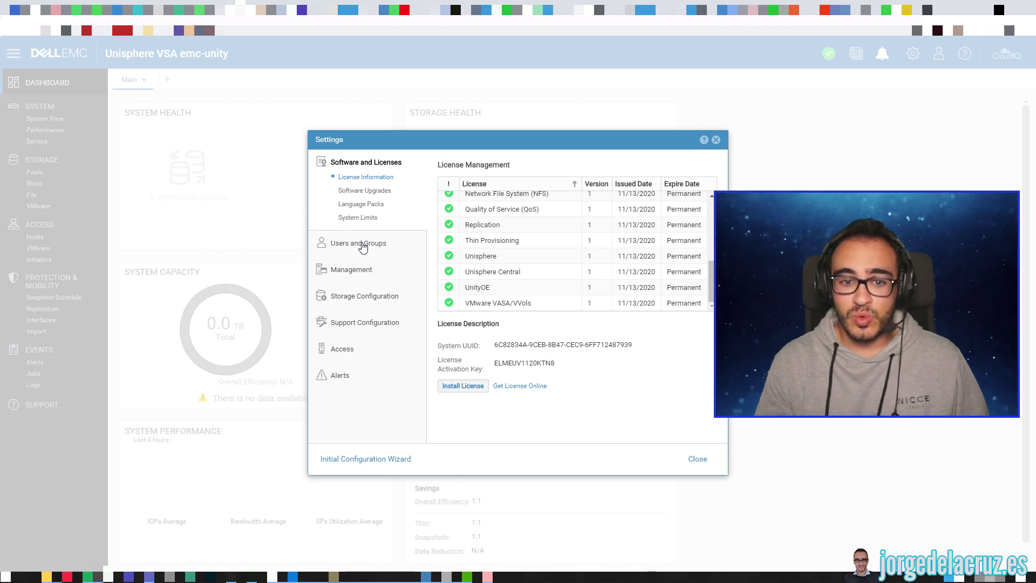
left_click(362, 246)
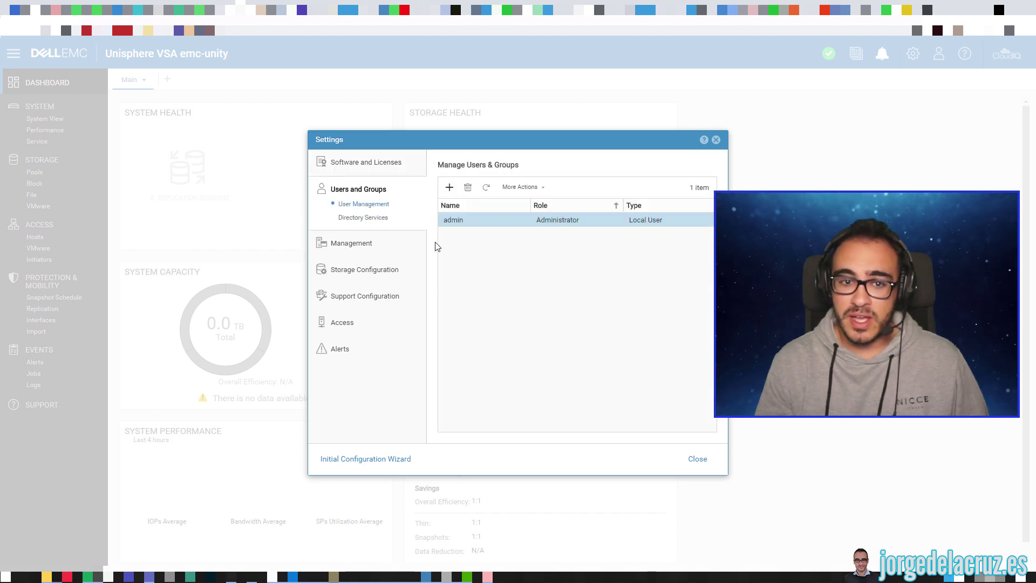
- Review the system time/NTP, DNS, Unisphere Central, Unisphere IPs, FAST VP and proxy settings
left_click(349, 249)
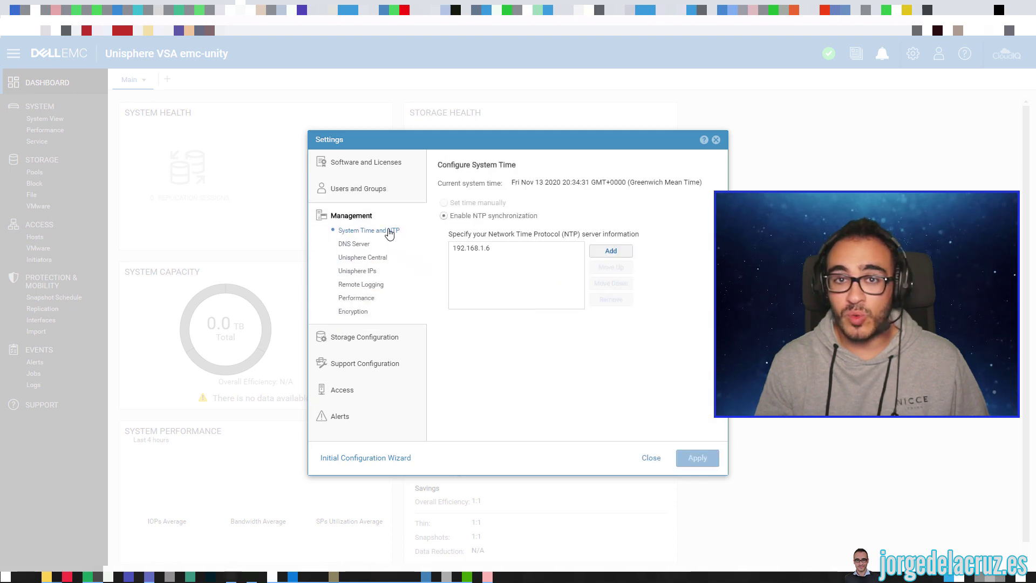
left_click(355, 245)
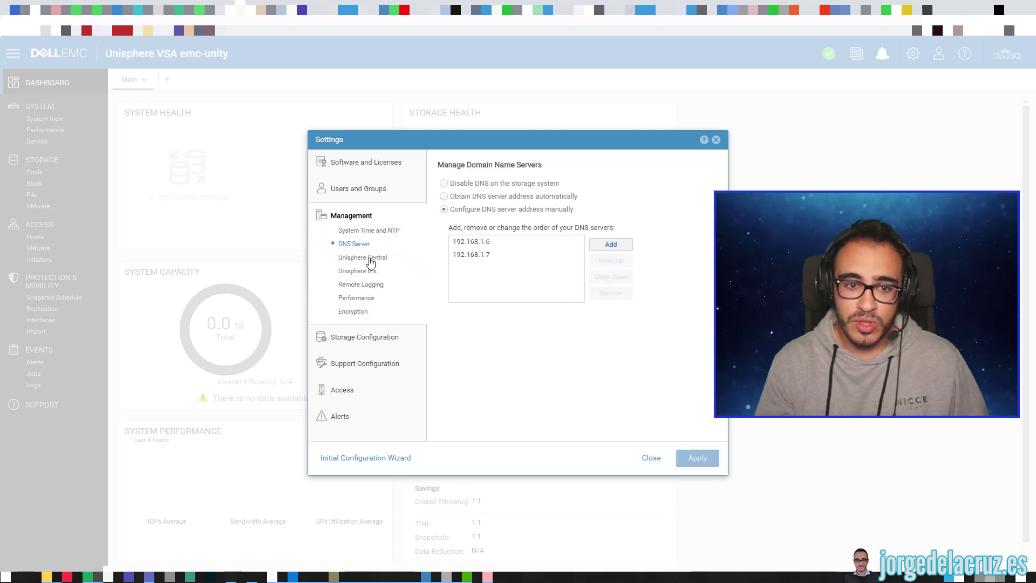
left_click(370, 259)
left_click(359, 272)
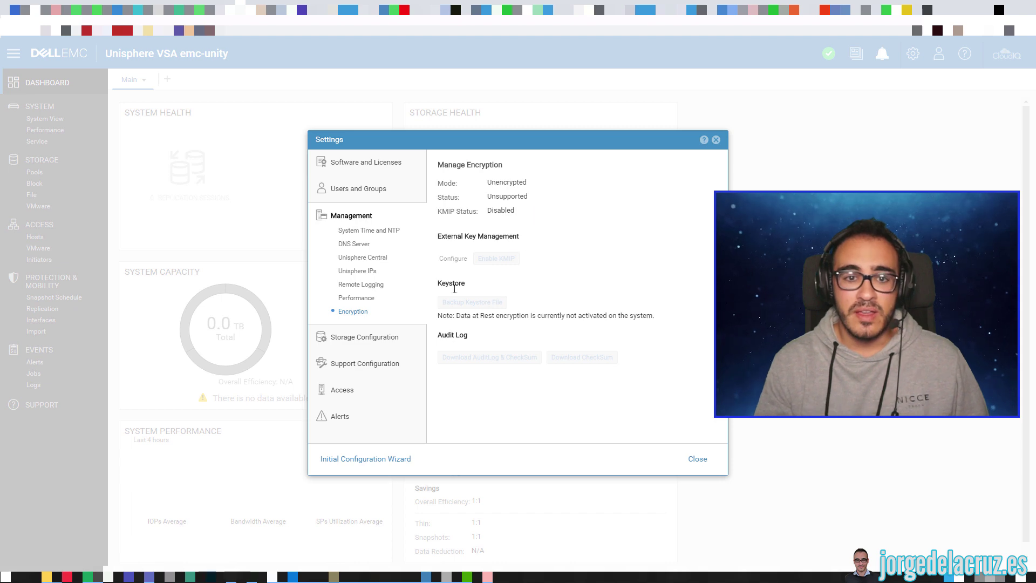
left_click(366, 335)
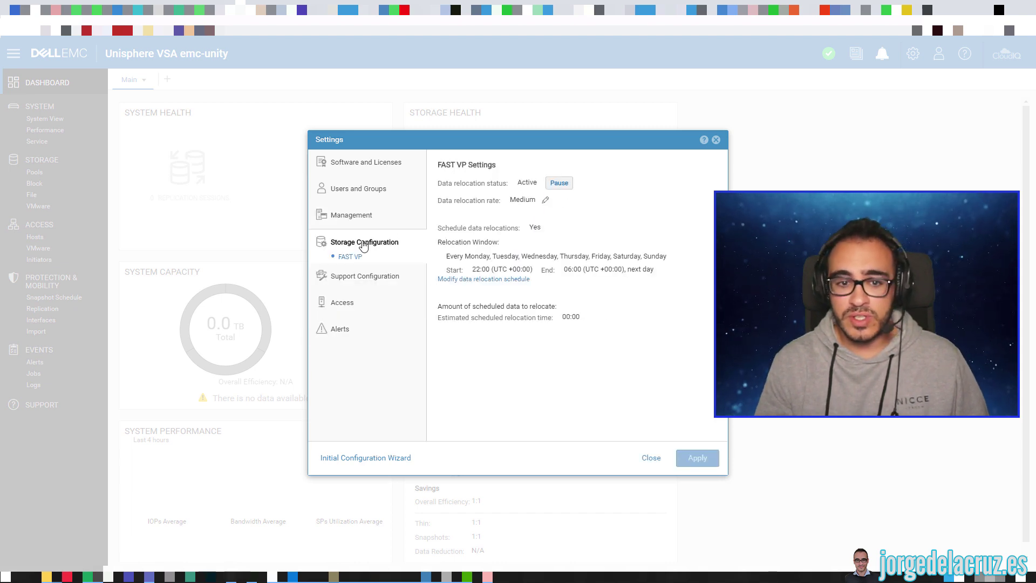
left_click(352, 277)
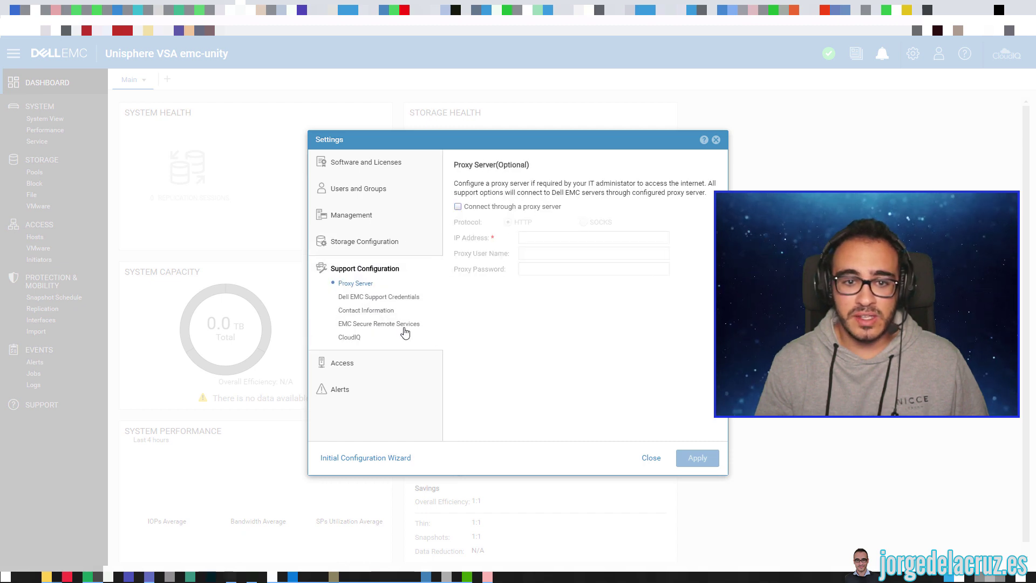
- Review Access Ethernet, Routing, VLANs and iSNS settings plus Alerts, then close Settings
left_click(344, 362)
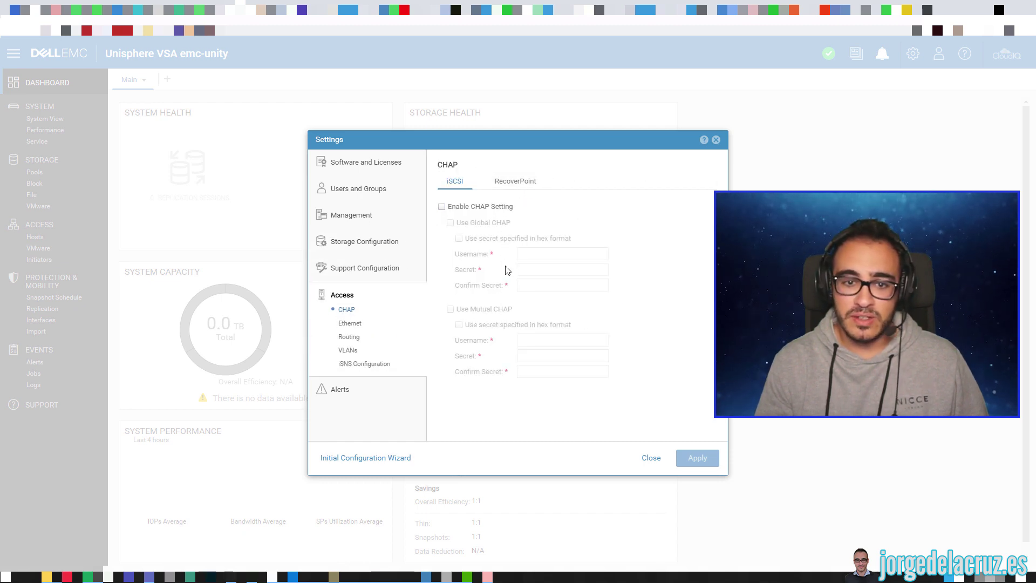
left_click(358, 325)
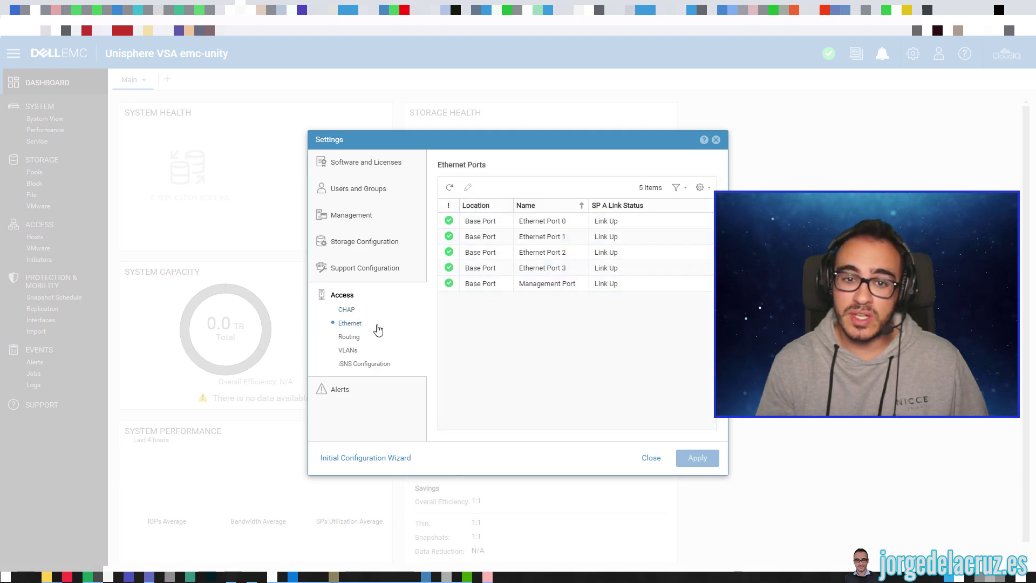
left_click(349, 337)
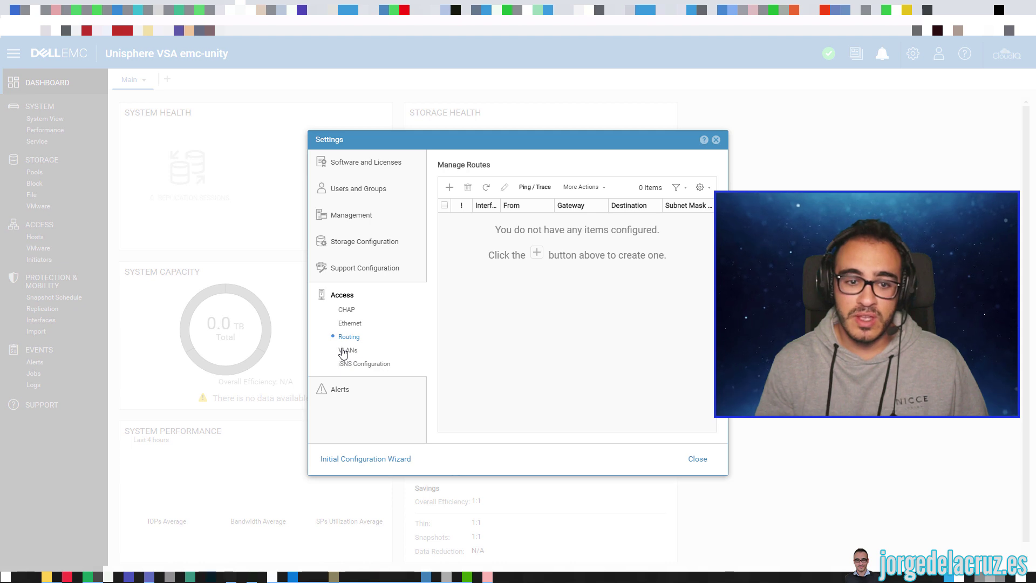
left_click(346, 350)
left_click(364, 364)
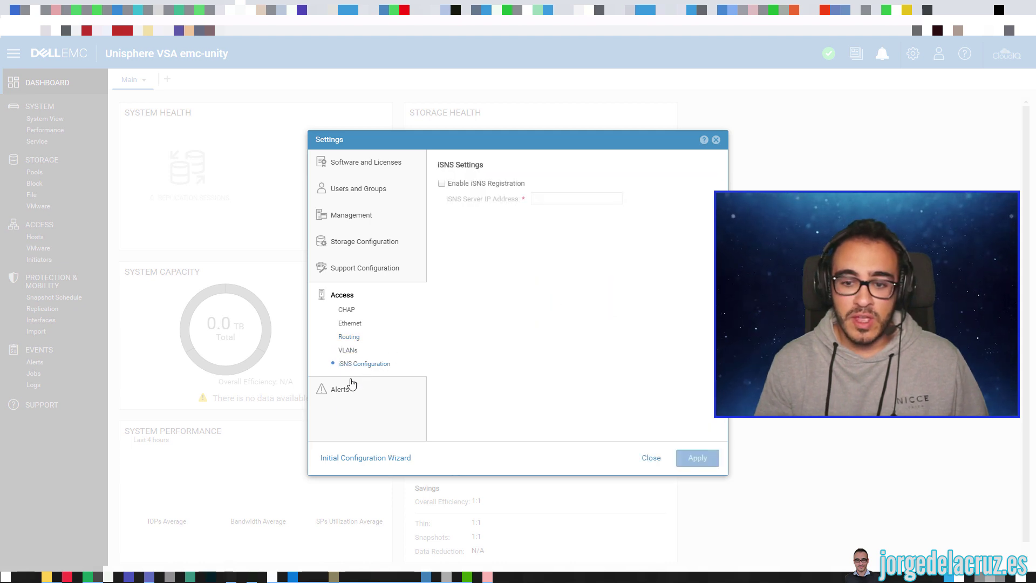
left_click(338, 391)
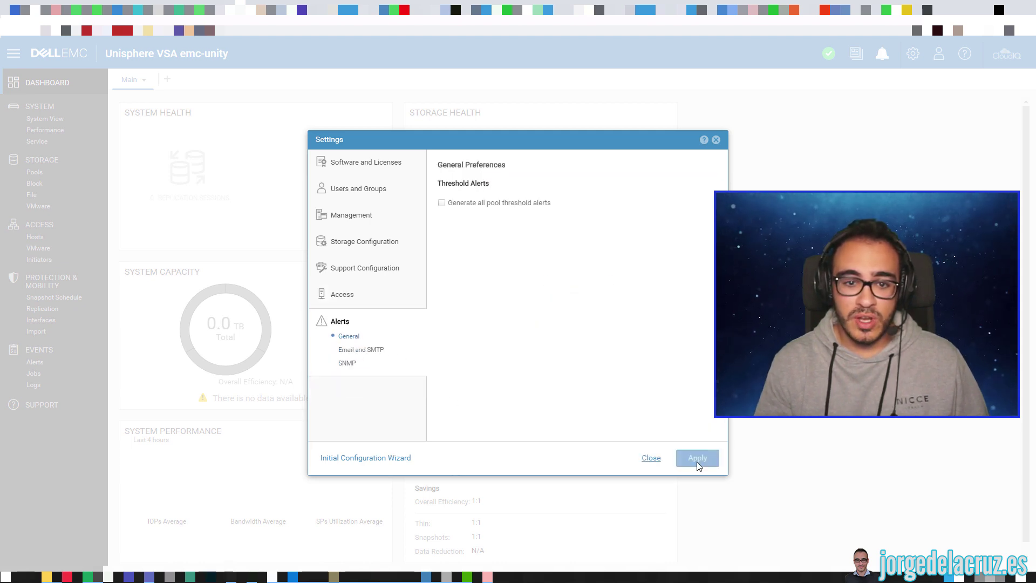
left_click(642, 459)
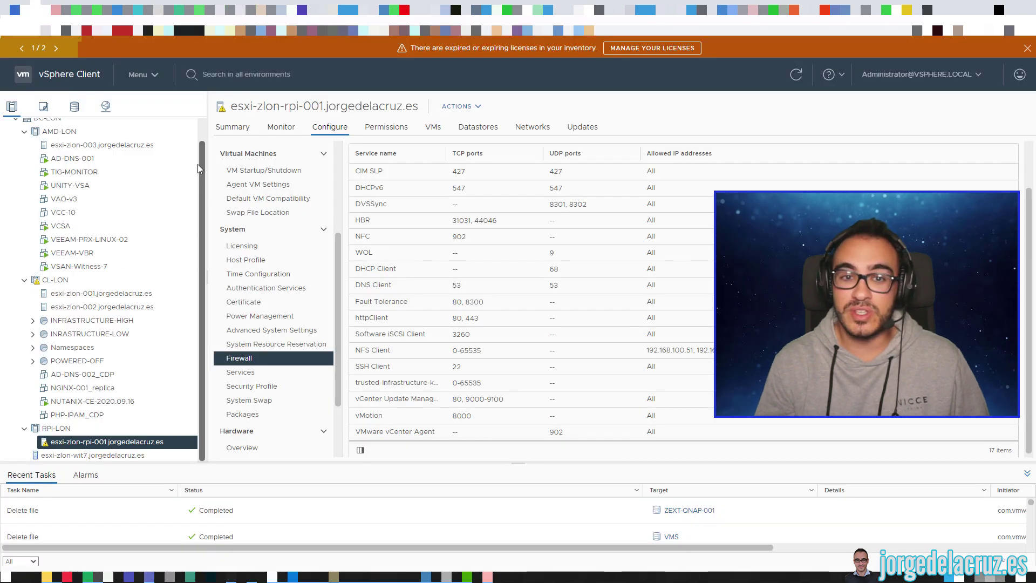
- Open the UNITY-VSA VM's hardware settings and inspect the existing Hard disk 3
scroll(97, 200, "up", 1)
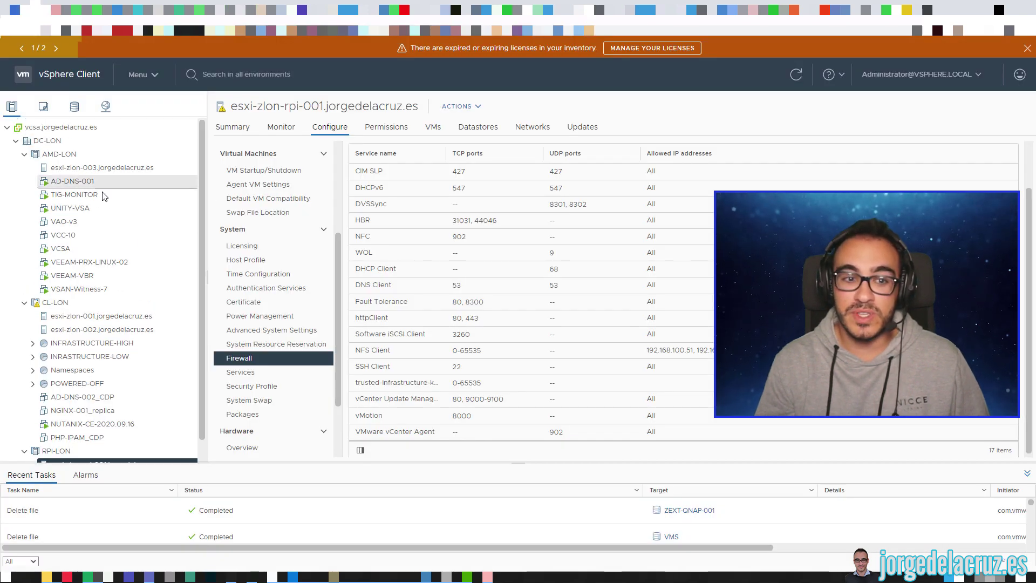
right_click(70, 209)
left_click(107, 388)
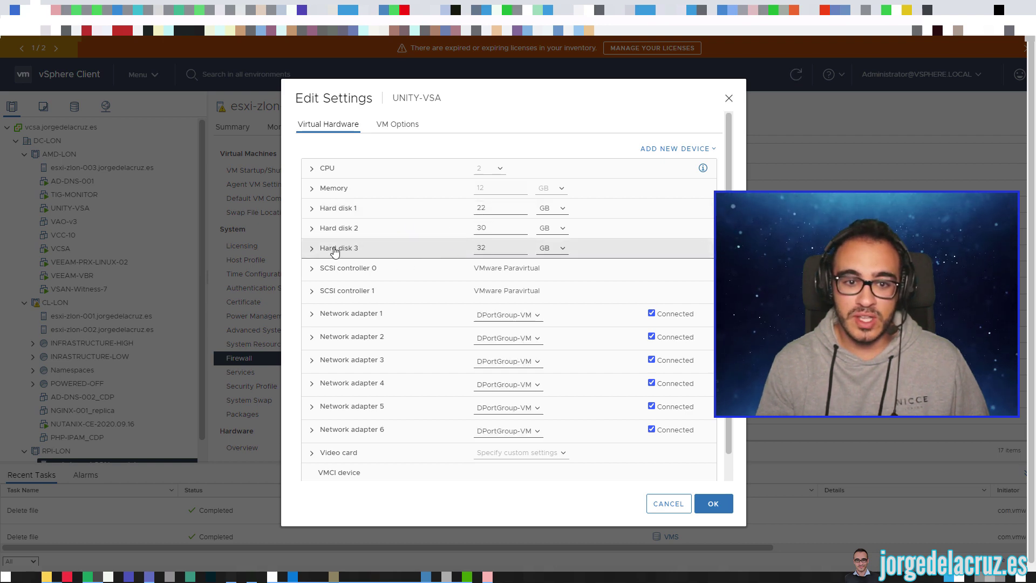
left_click(311, 249)
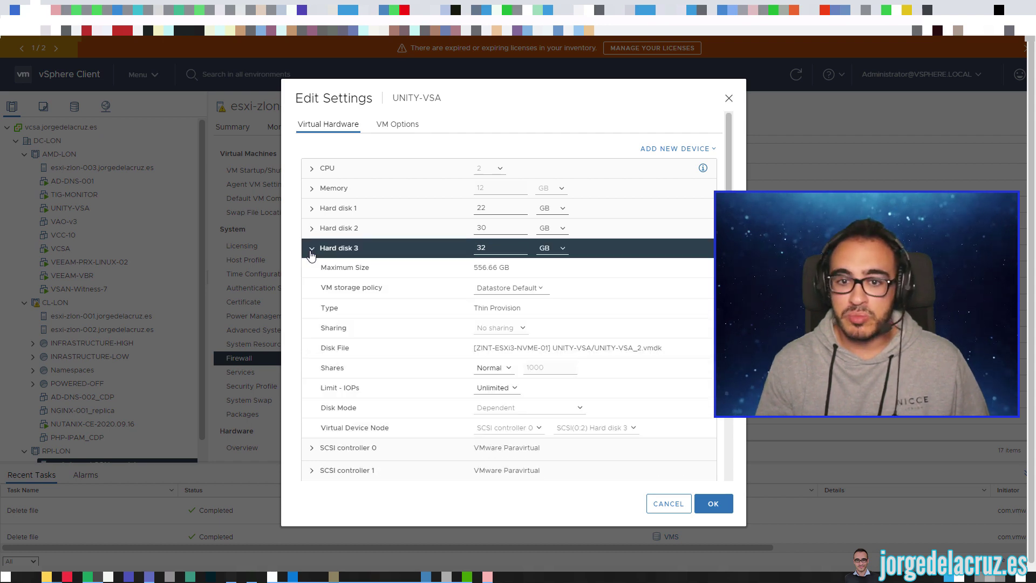
left_click(312, 250)
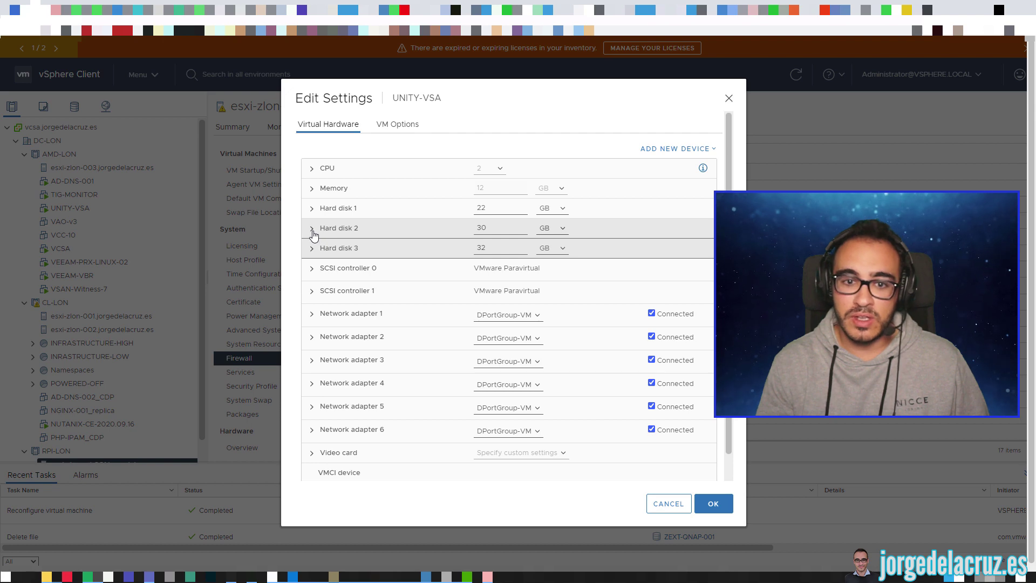
- Add a new 100 GB thin-provisioned hard disk and save the VM settings
left_click(684, 151)
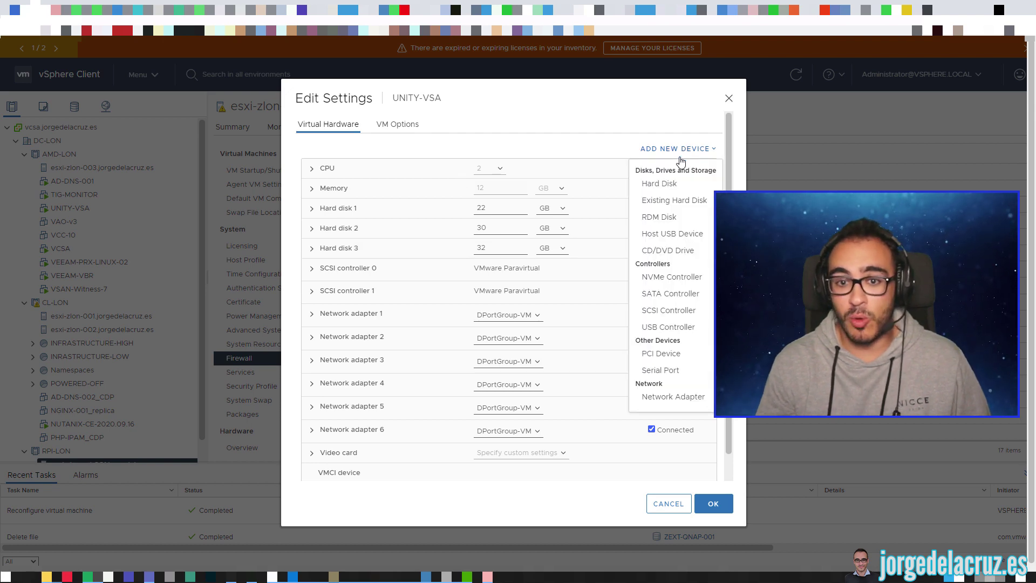
left_click(658, 186)
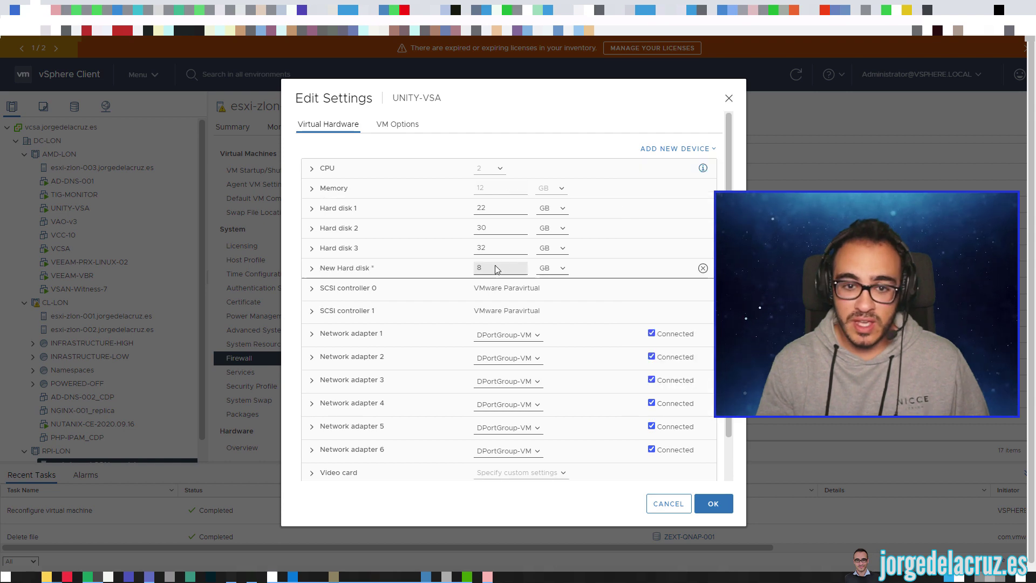
type("100")
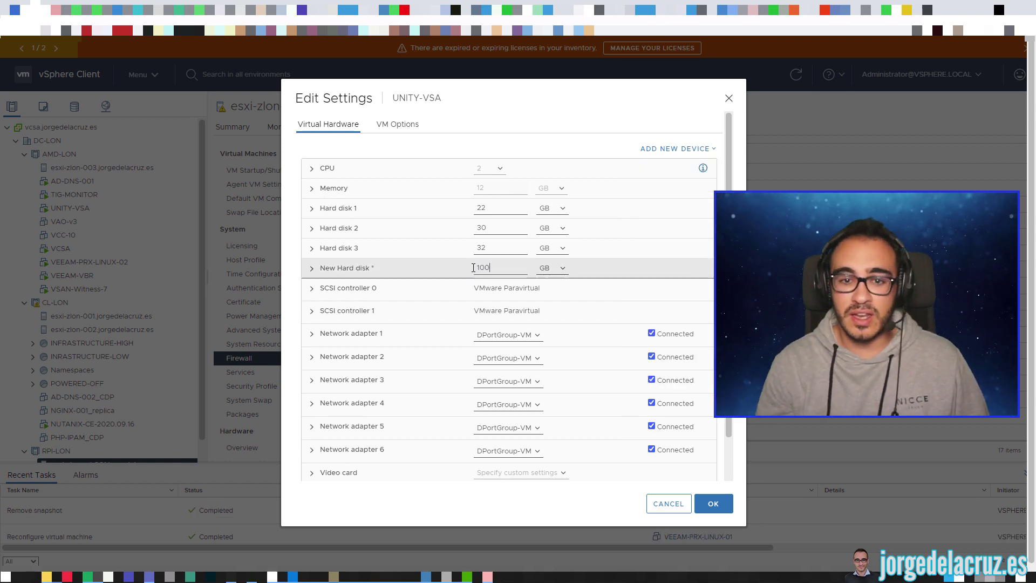
left_click(312, 270)
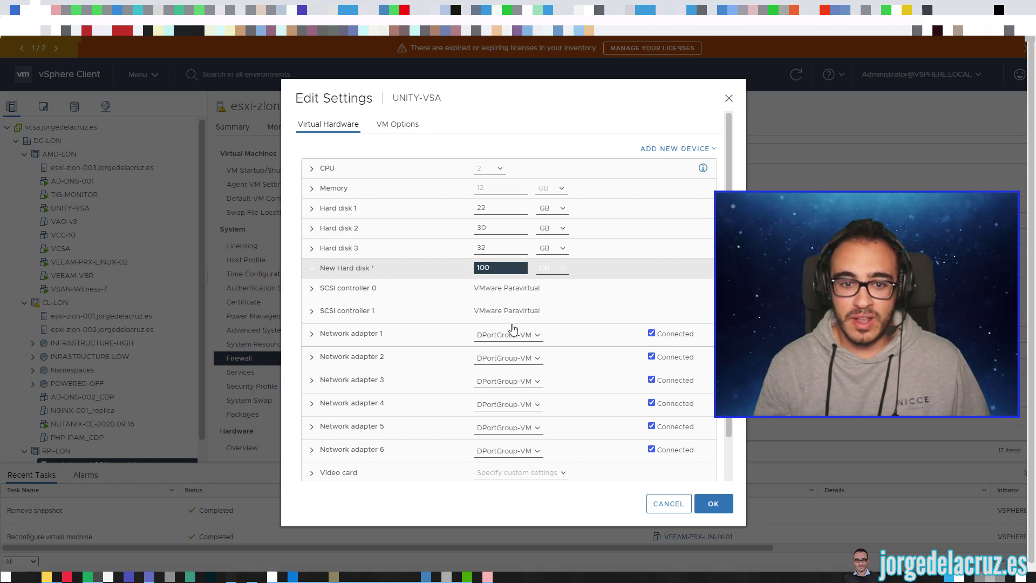
left_click(510, 347)
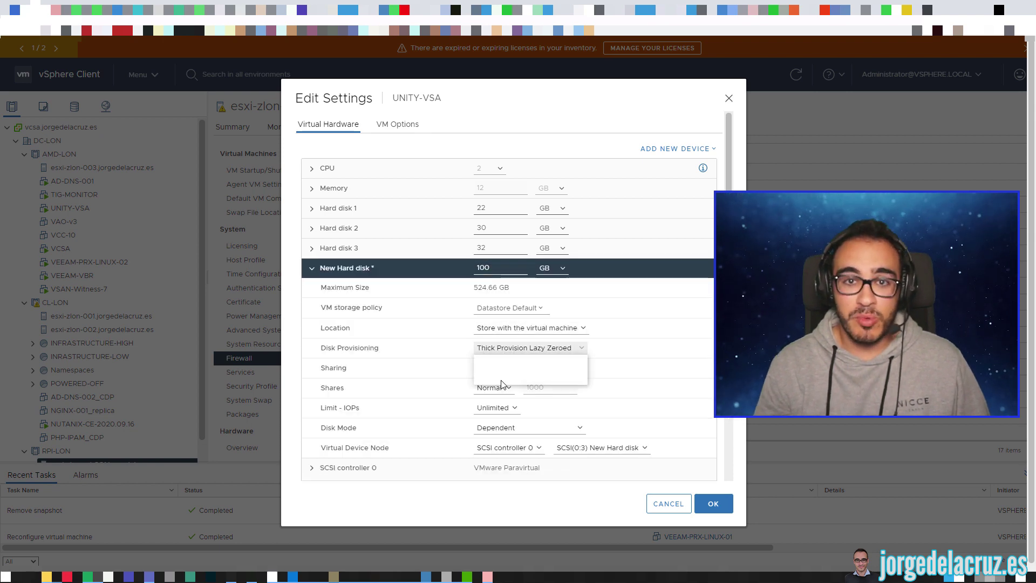
left_click(709, 509)
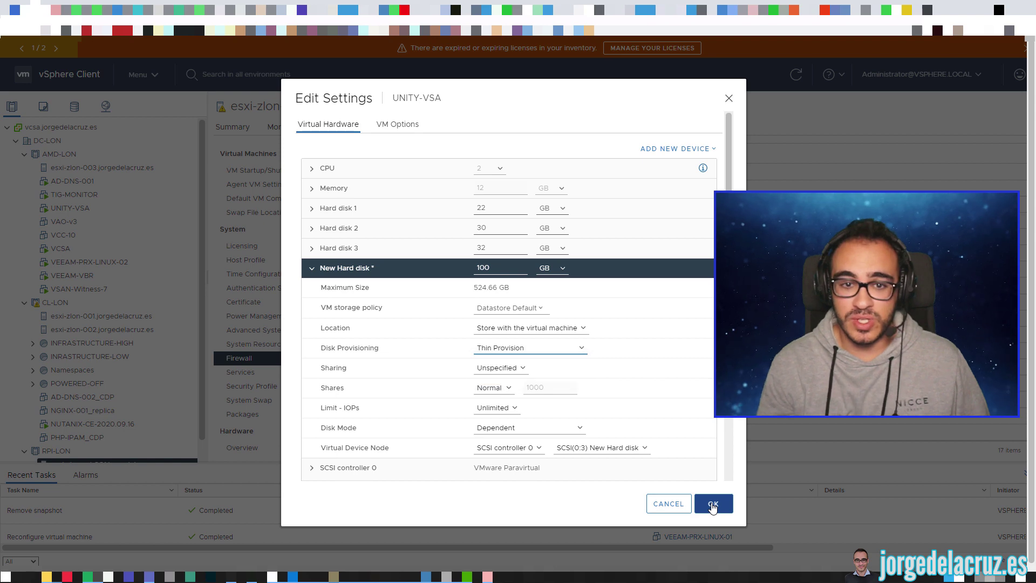
left_click(709, 506)
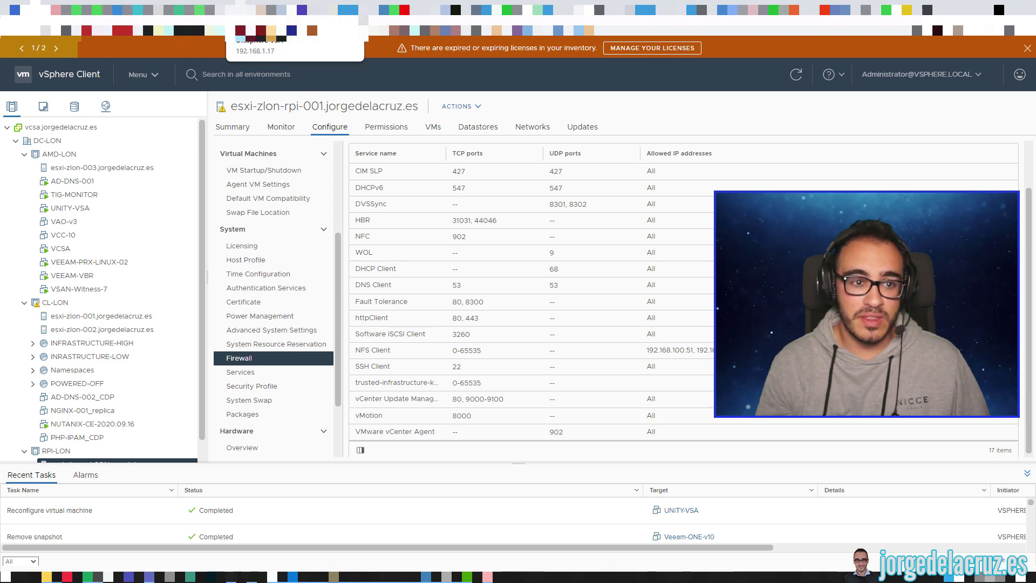
left_click(248, 29)
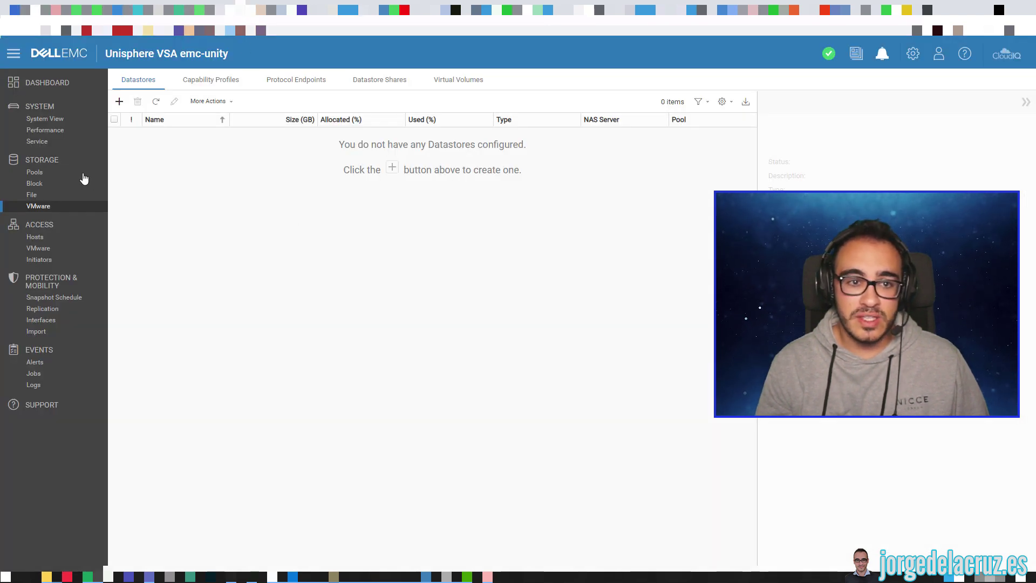
- Start a new storage pool named UNITY-POOL-001 with description UNITY-POOL-001
left_click(33, 173)
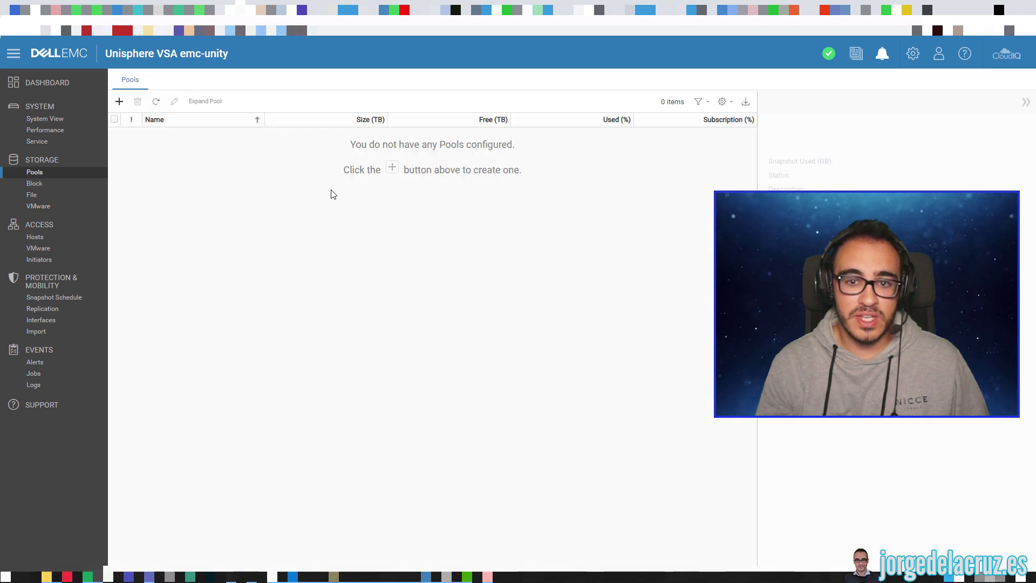
left_click(726, 104)
left_click(586, 244)
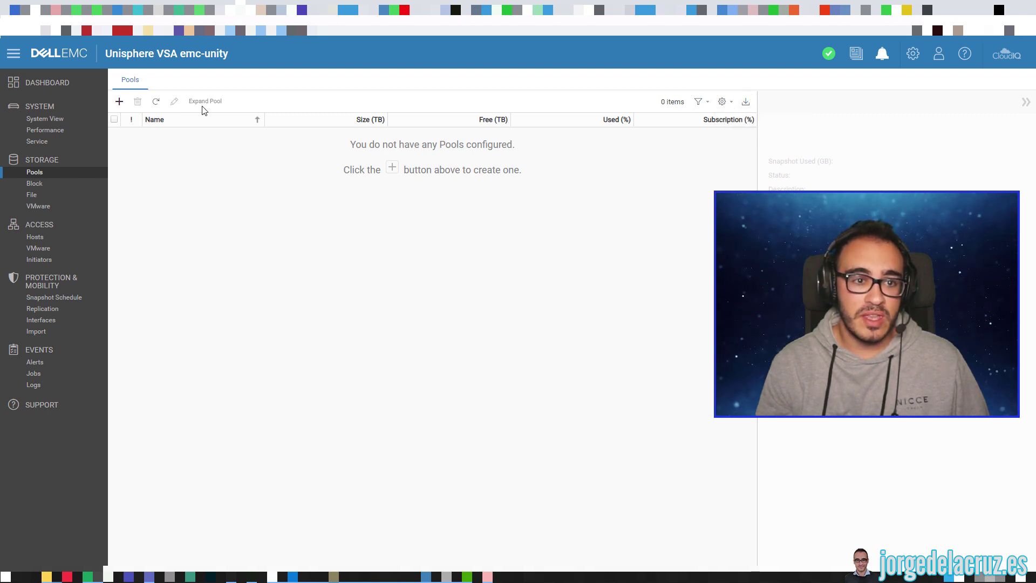
left_click(120, 101)
left_click(396, 217)
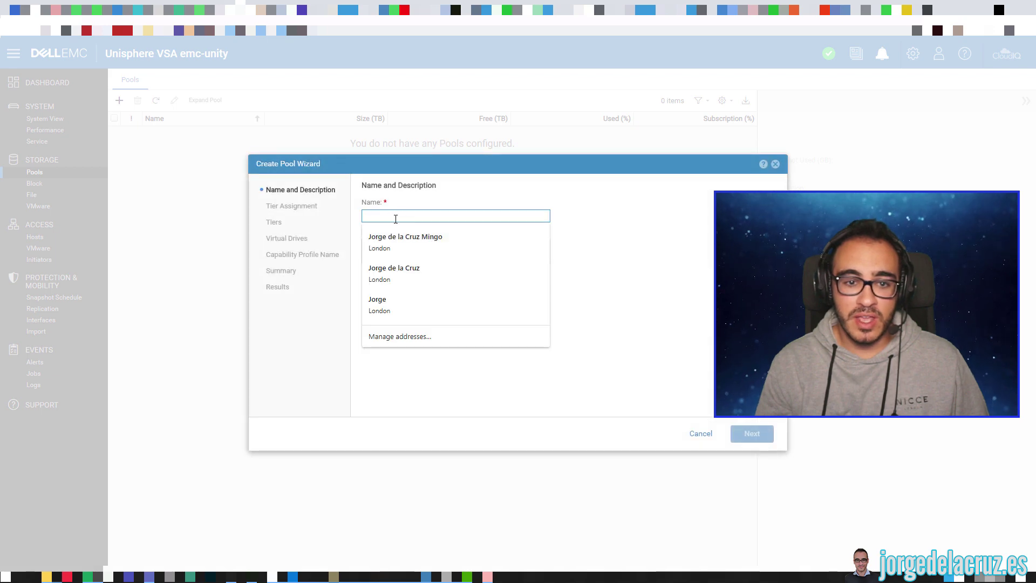
type("UNITY-POOL-001")
left_click(395, 247)
type("UNITY-POOL-001")
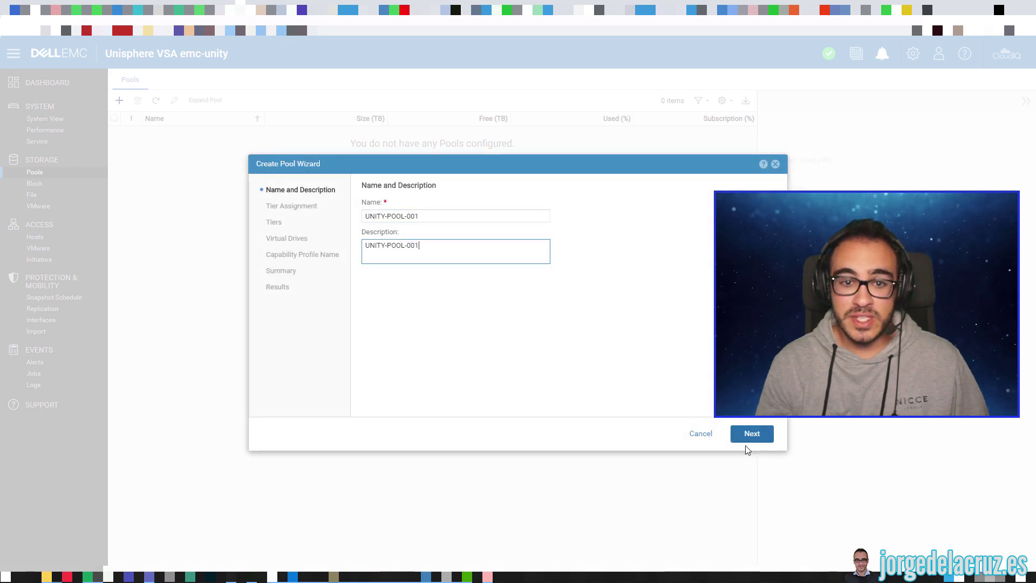
left_click(753, 434)
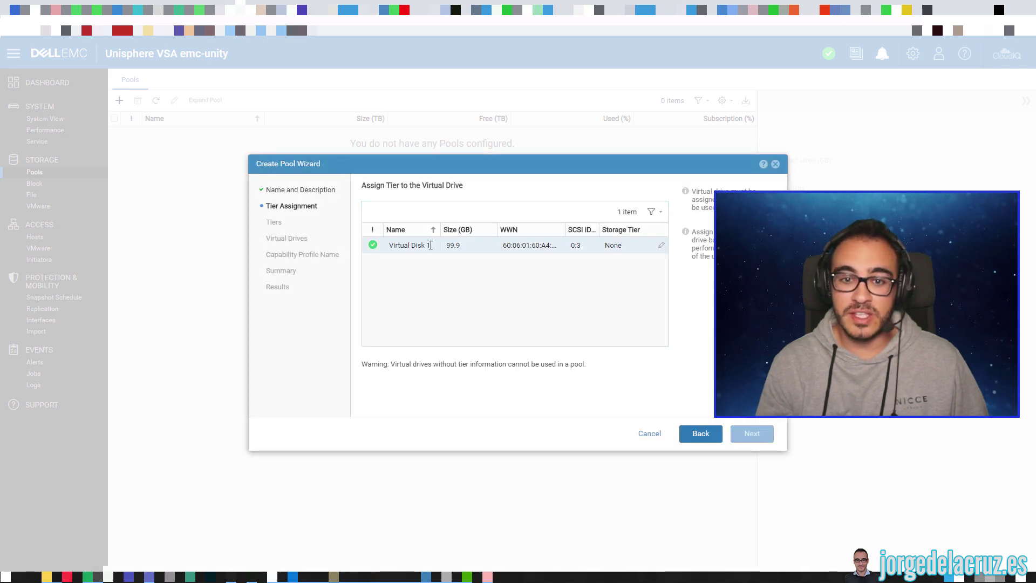
- Assign Virtual Disk 1 to the Extreme Performance tier
left_click(465, 245)
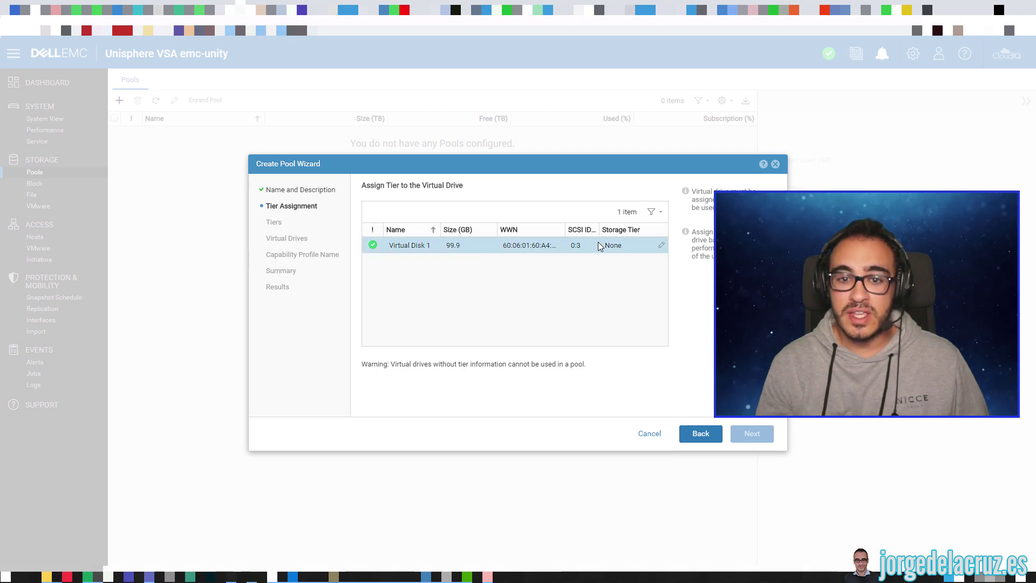
left_click(663, 246)
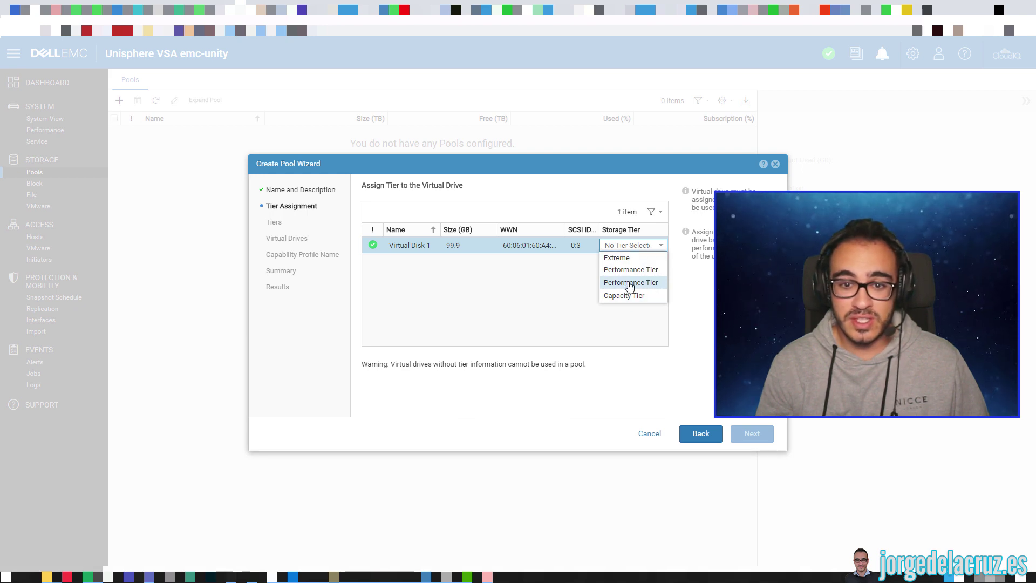
left_click(630, 283)
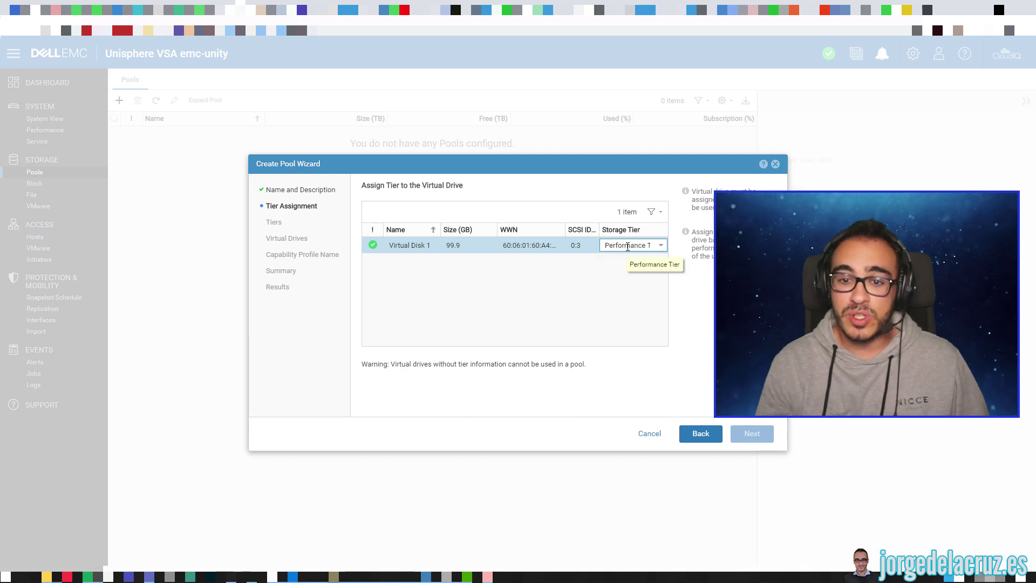
left_click(629, 245)
left_click(626, 269)
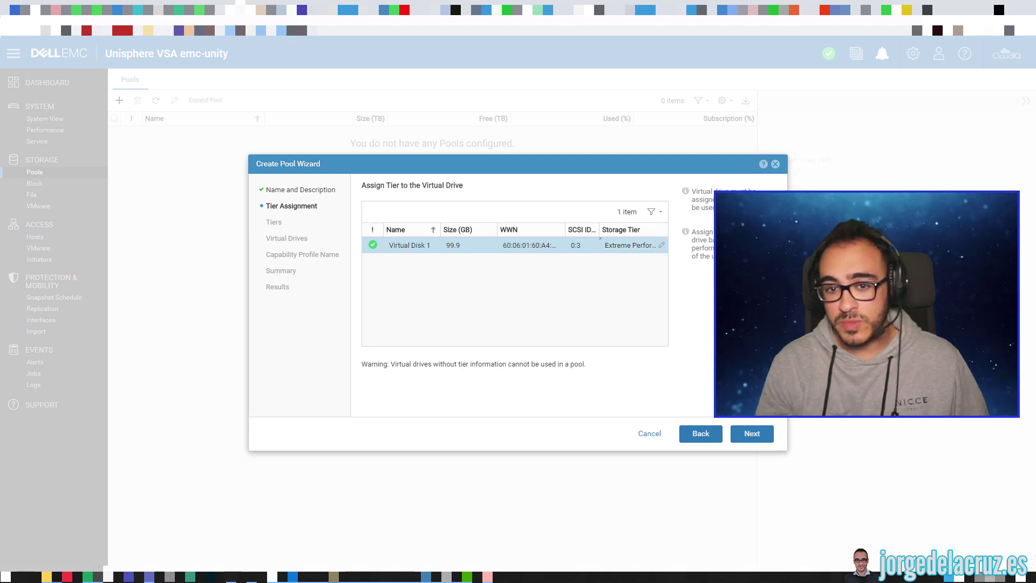
left_click(748, 434)
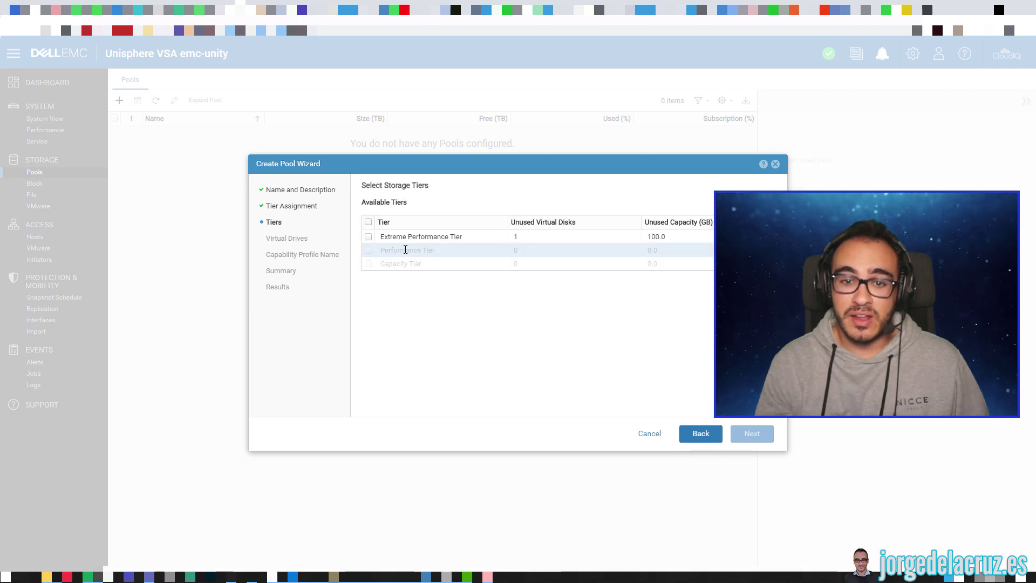
- Include the Extreme Performance tier and leave the VMware capability profile disabled
left_click(368, 236)
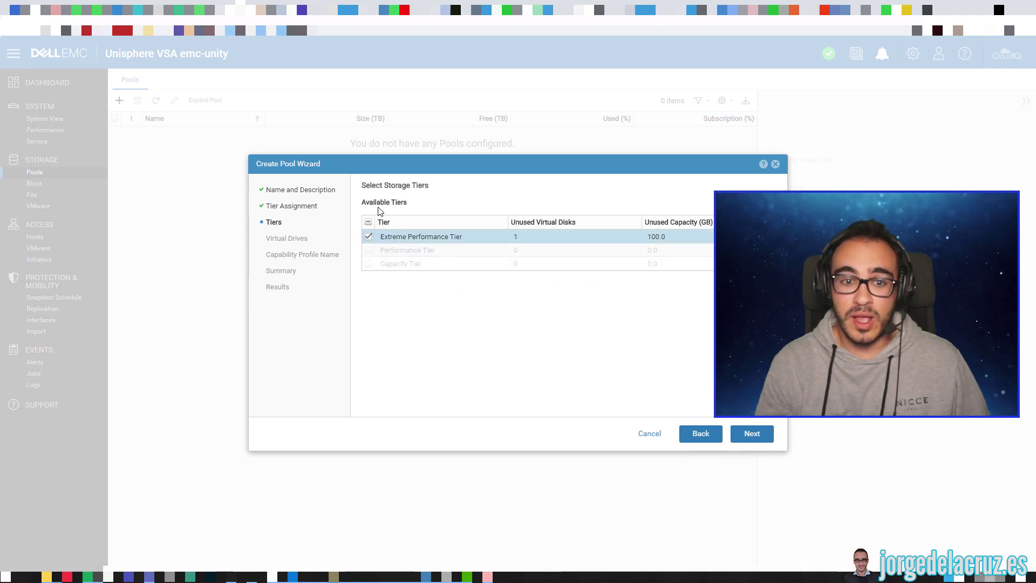
left_click(748, 435)
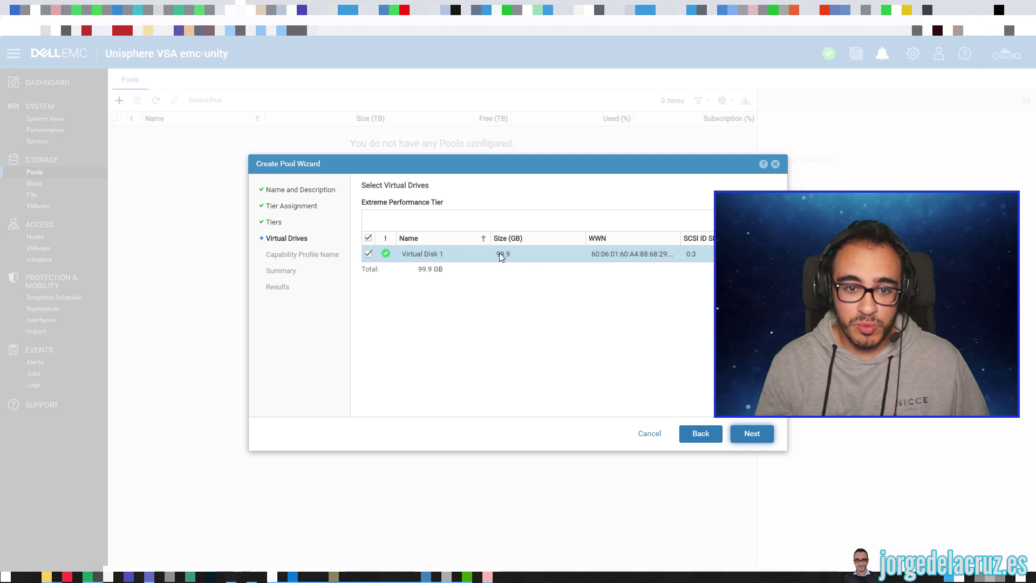
left_click(746, 434)
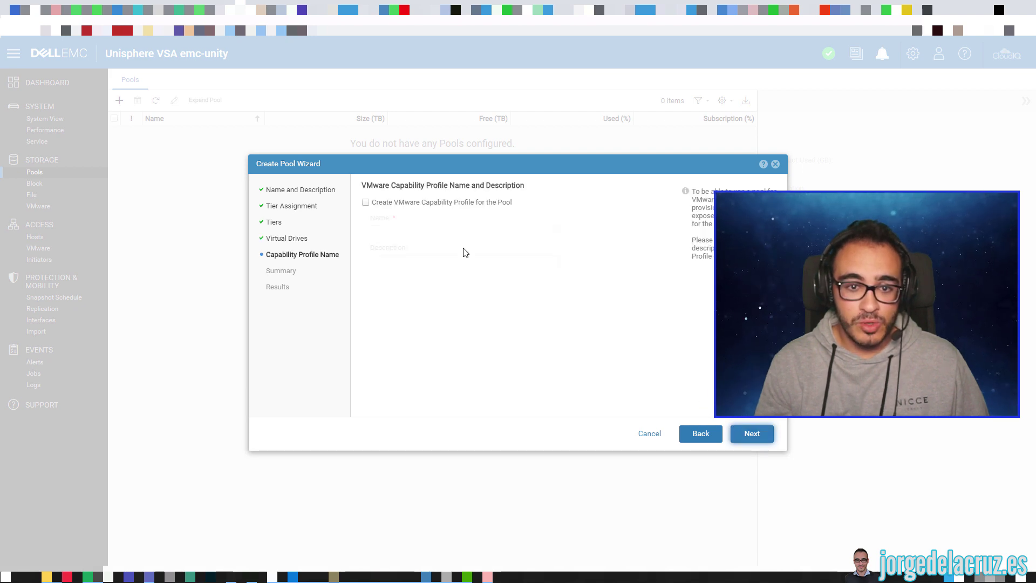
left_click(432, 203)
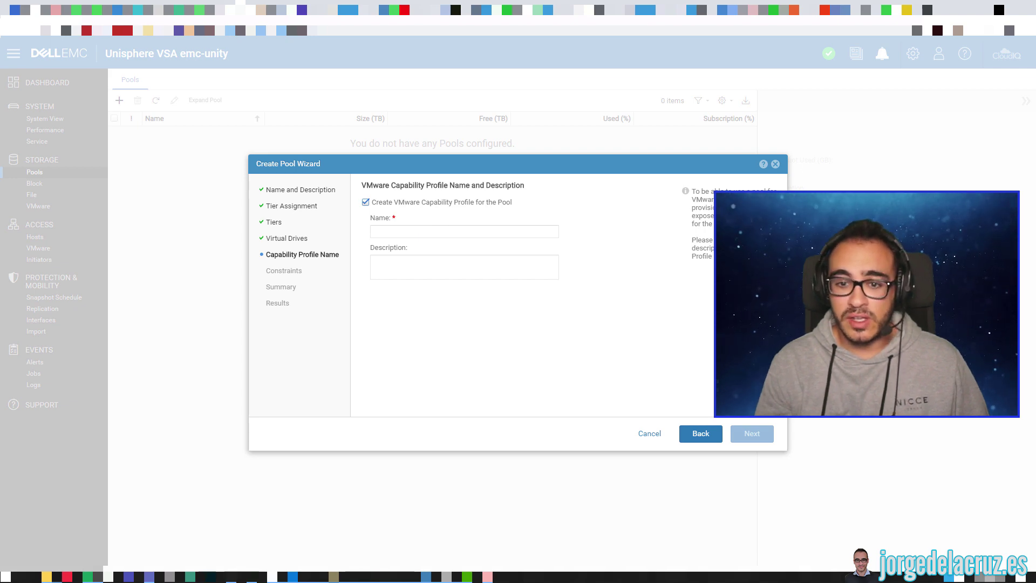
left_click(366, 203)
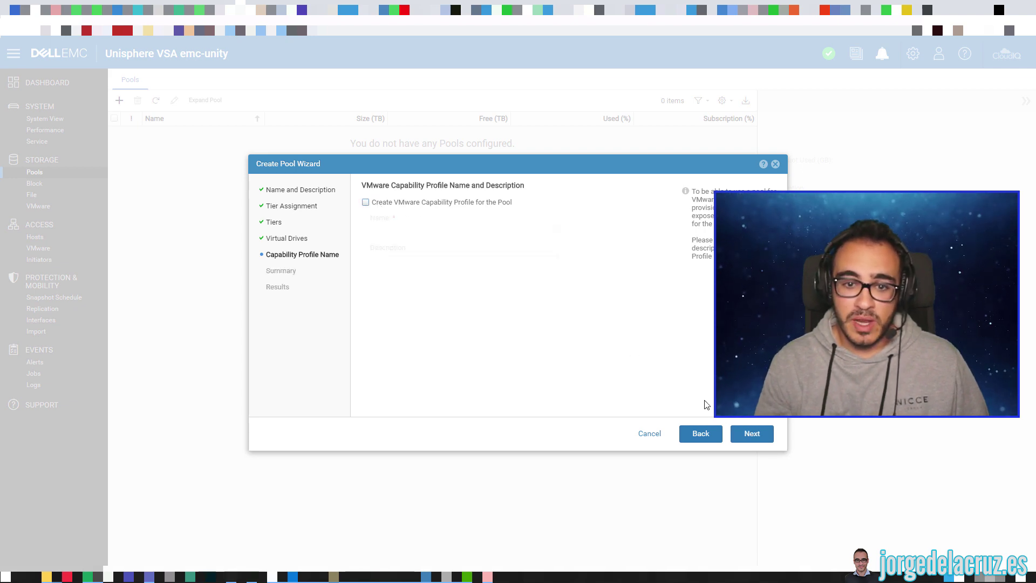
- Create the UNITY-POOL-001 pool and go to the Block LUNs page
left_click(752, 435)
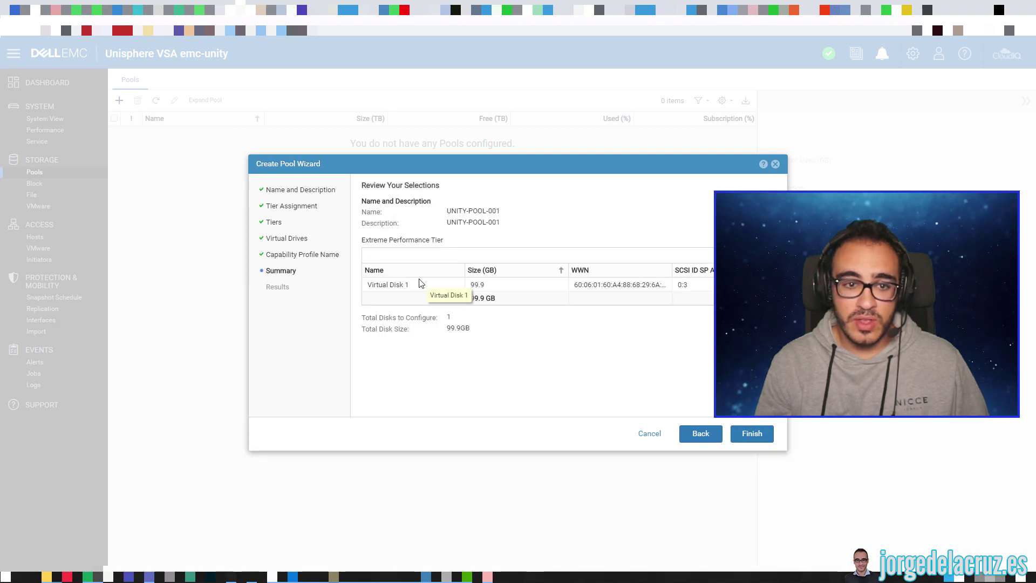
left_click(752, 434)
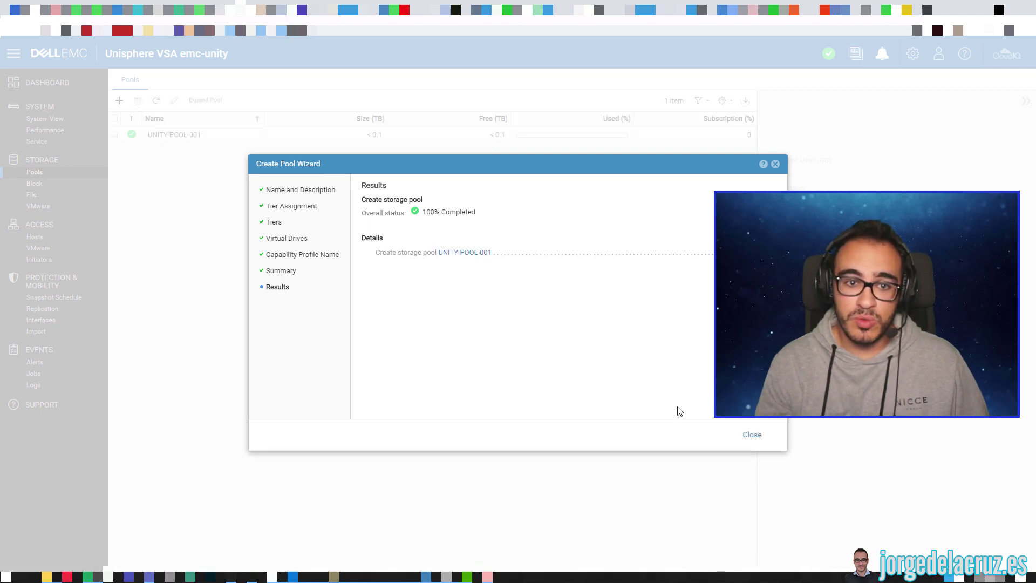
left_click(752, 435)
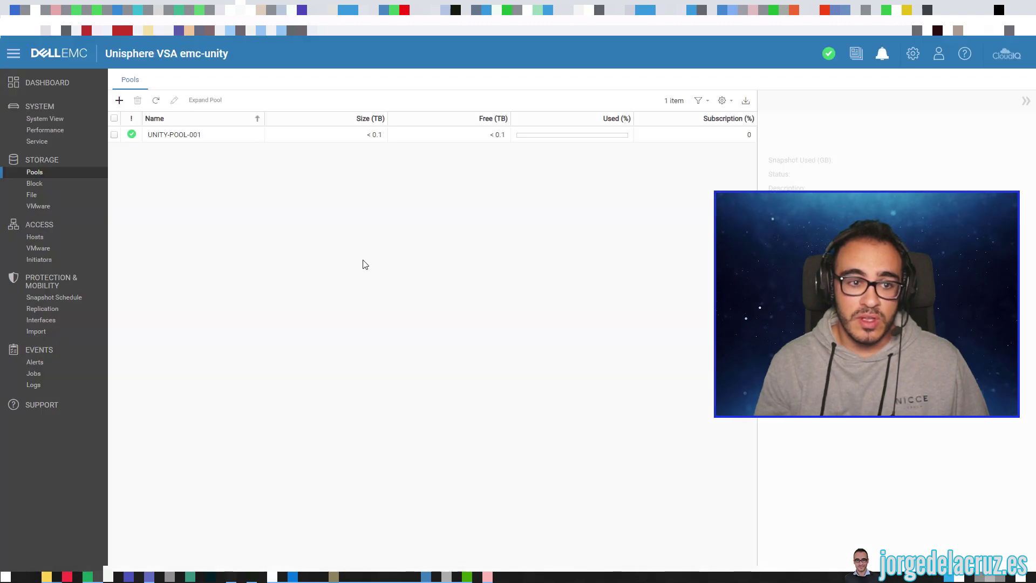
left_click(40, 186)
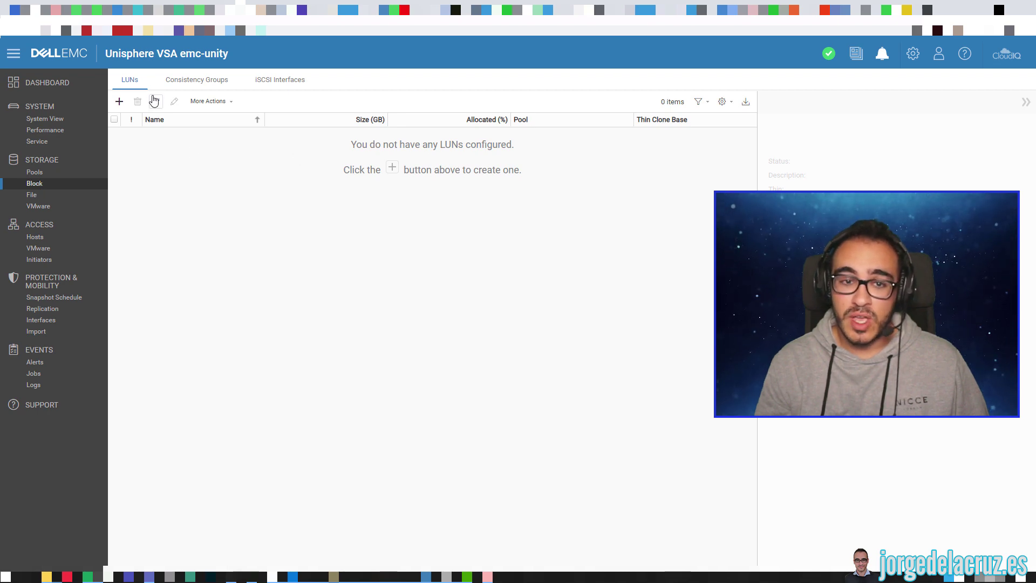
- Create LUN UNITY-LUN-001, same description, 100 GB thin on UNITY-POOL-001, and continue
left_click(119, 102)
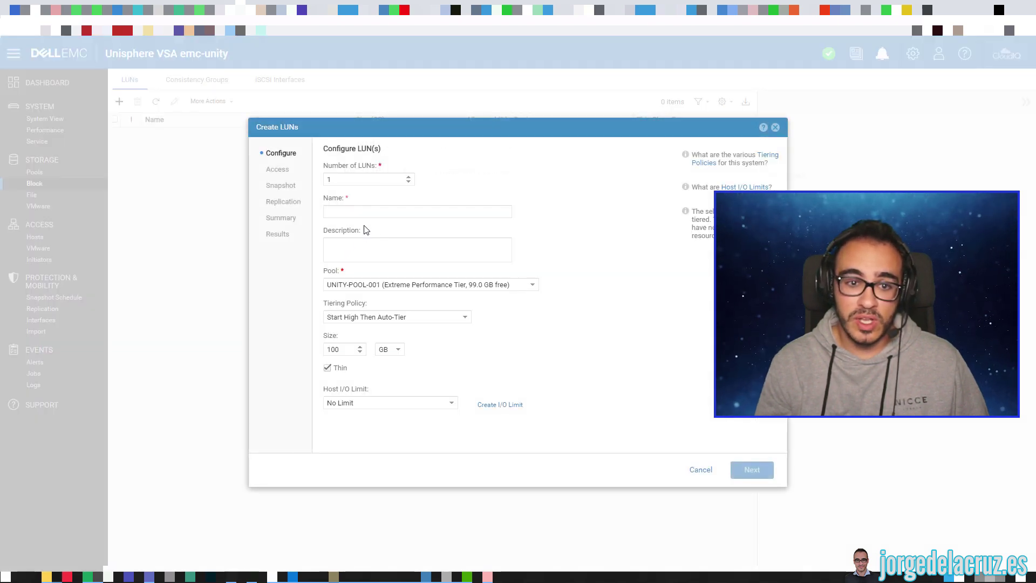
left_click(352, 212)
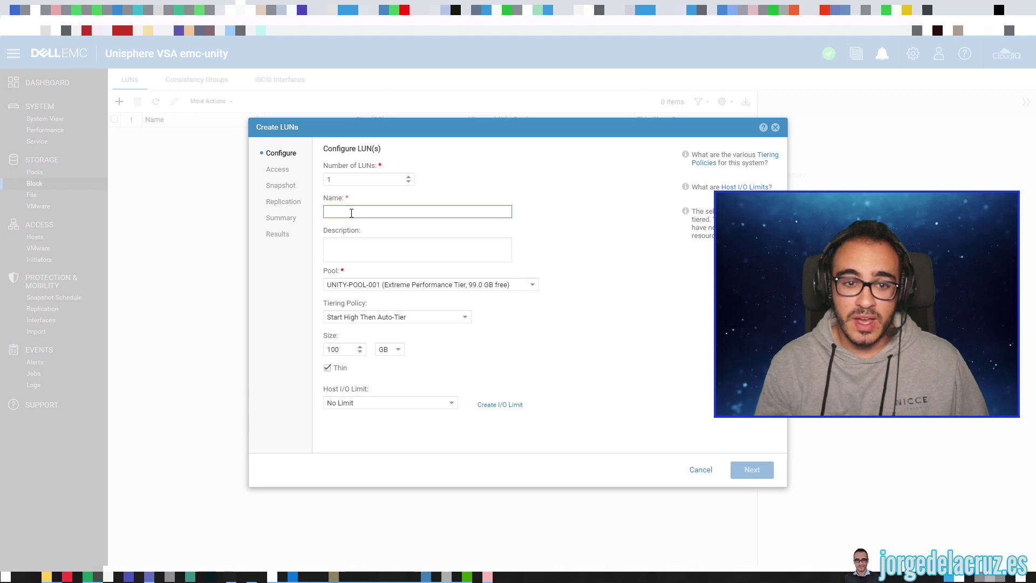
type("UNITY-POOL-001")
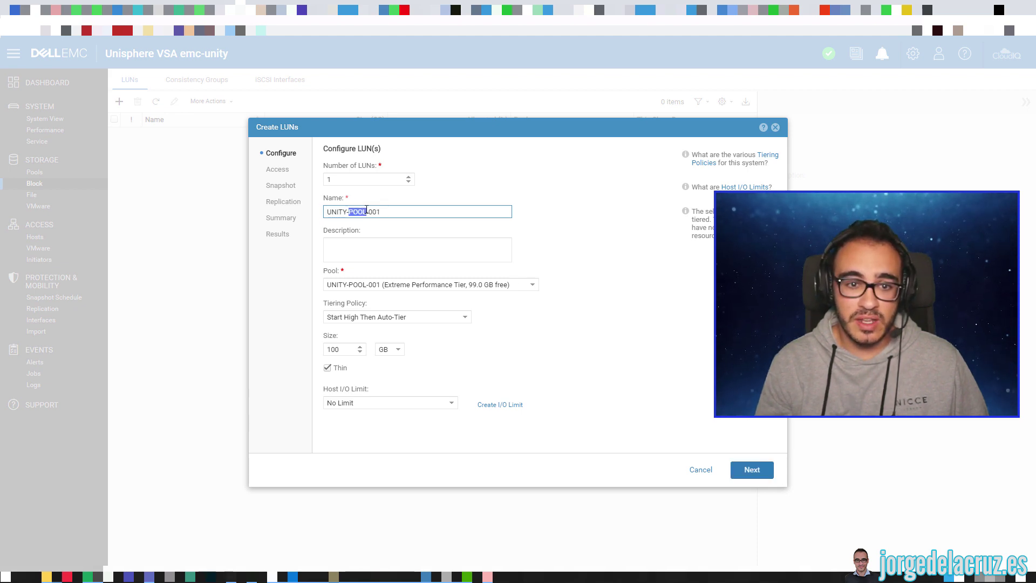
type("LUN")
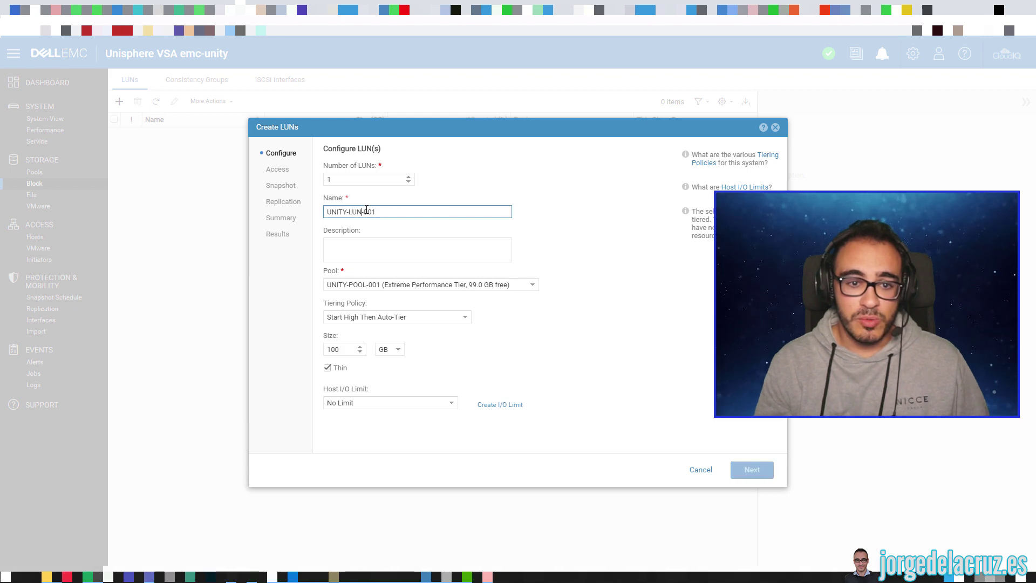
left_click_drag(397, 212, 308, 214)
key("ctrl+c")
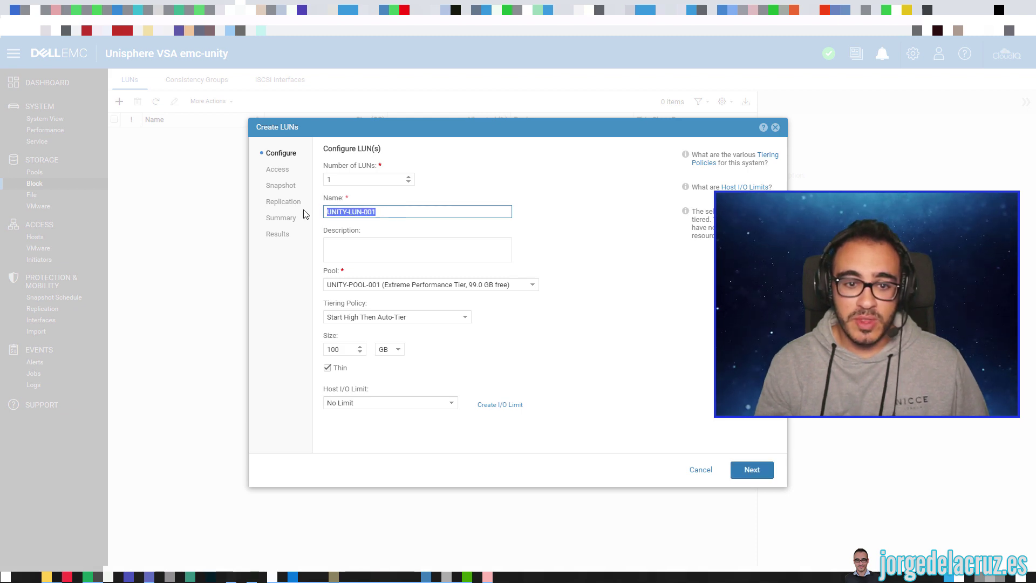
left_click(344, 250)
key("ctrl+v")
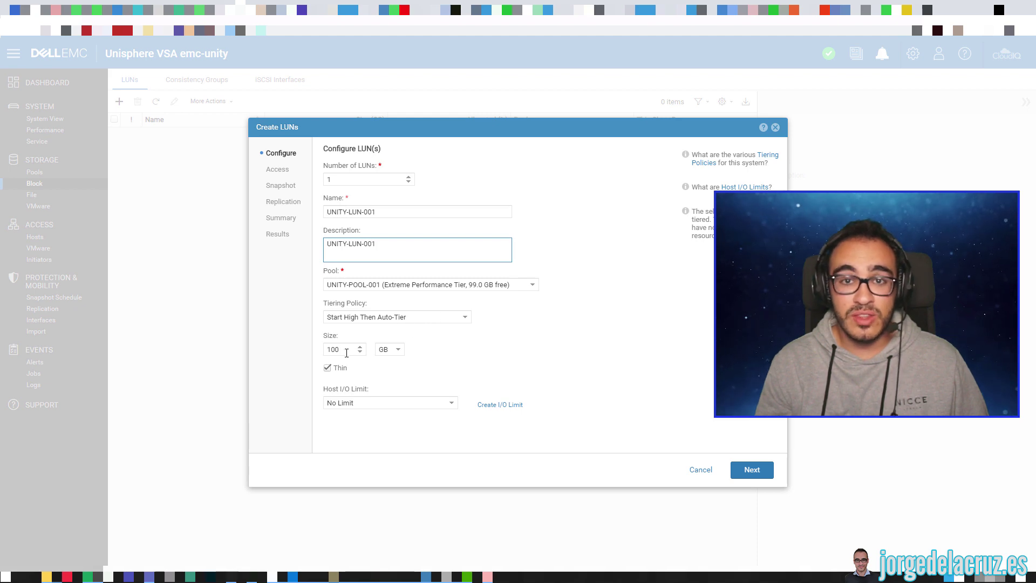
left_click(388, 400)
left_click(494, 379)
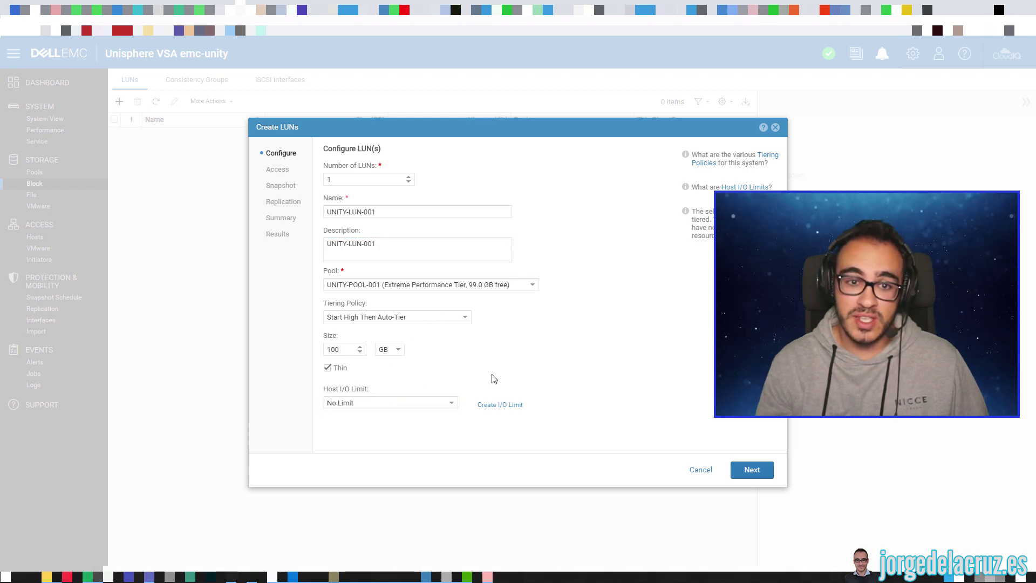
left_click(748, 470)
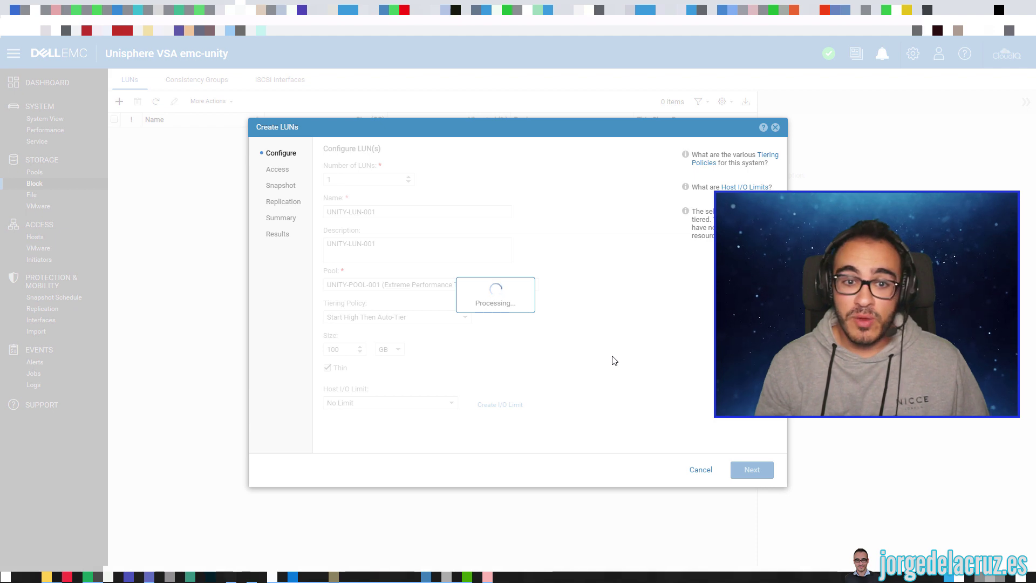
- Add the ESXi host at 192.168.1.65 as a storage host using the root account
left_click(335, 170)
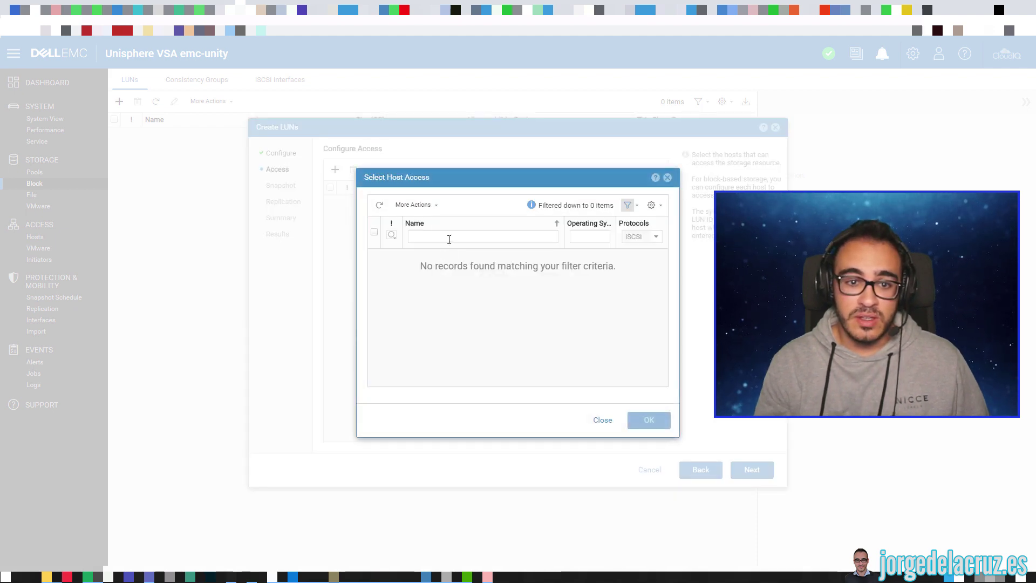
left_click(426, 206)
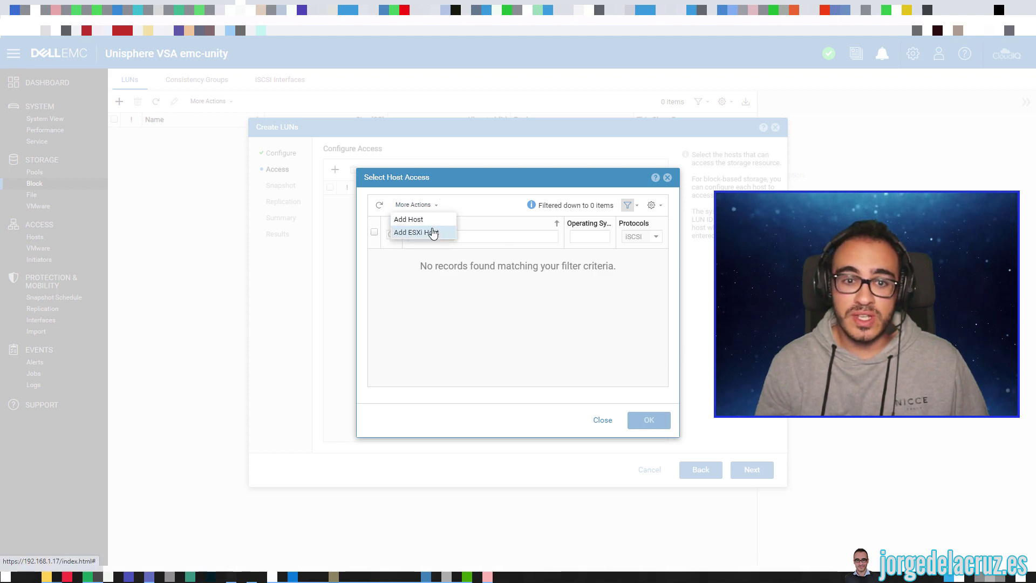
left_click(432, 233)
left_click(437, 212)
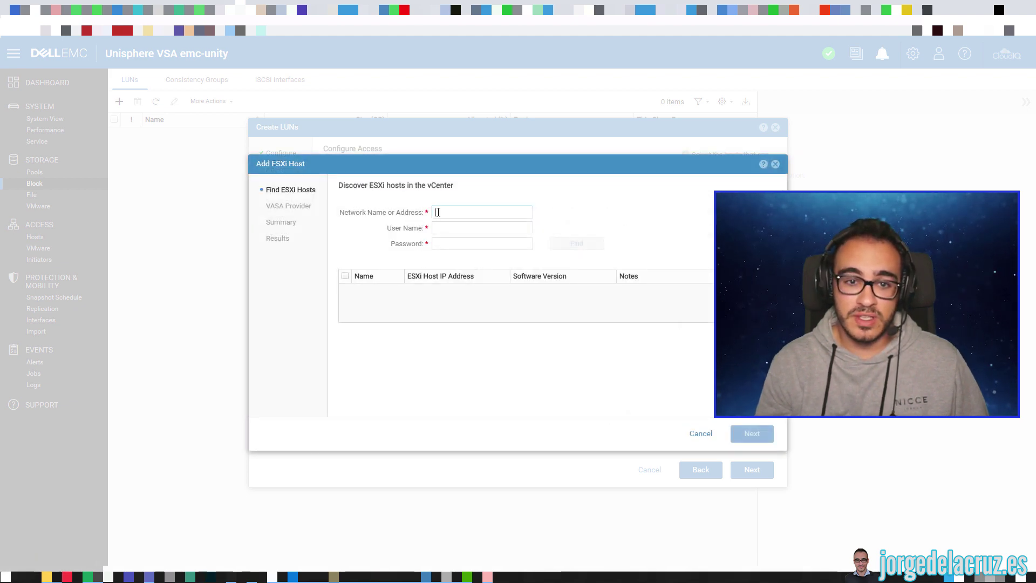
type("192.")
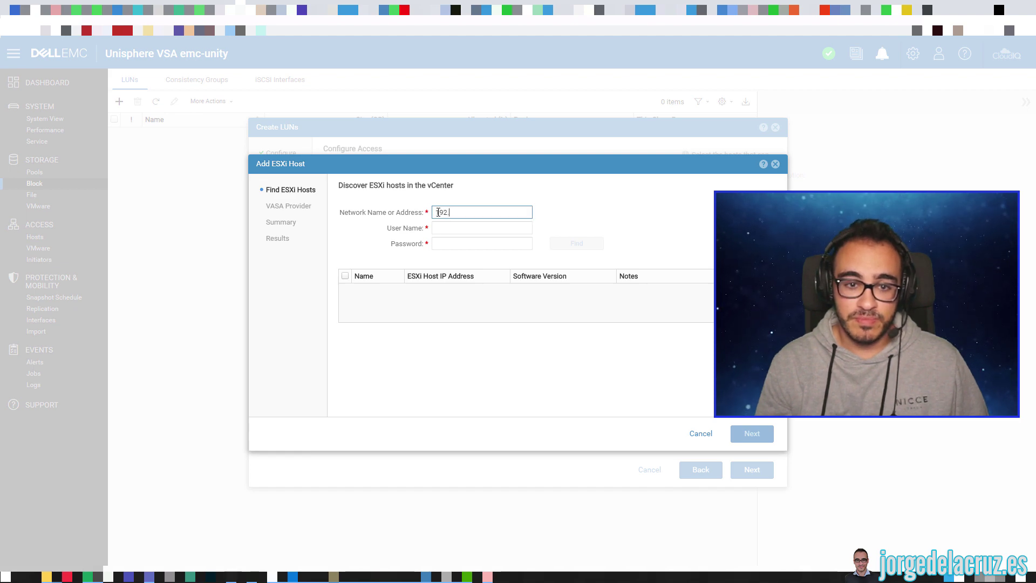
type("168.1.65")
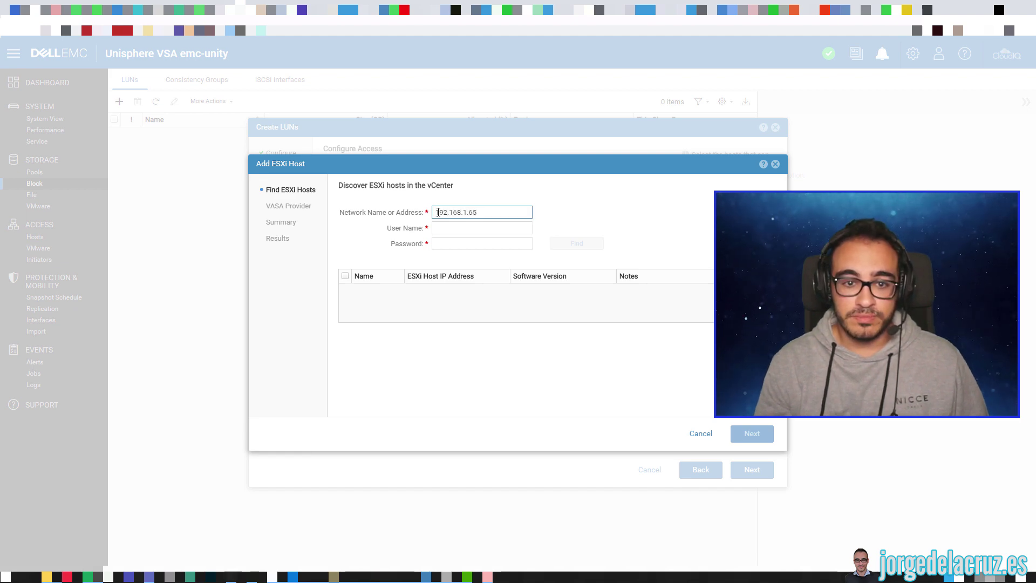
left_click(453, 229)
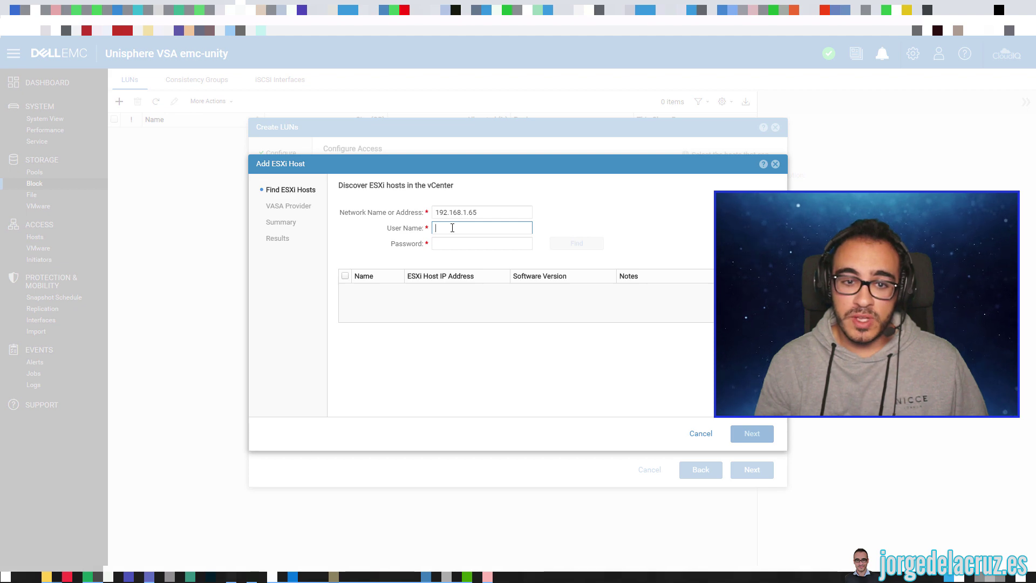
type("root")
key("Tab")
type("***")
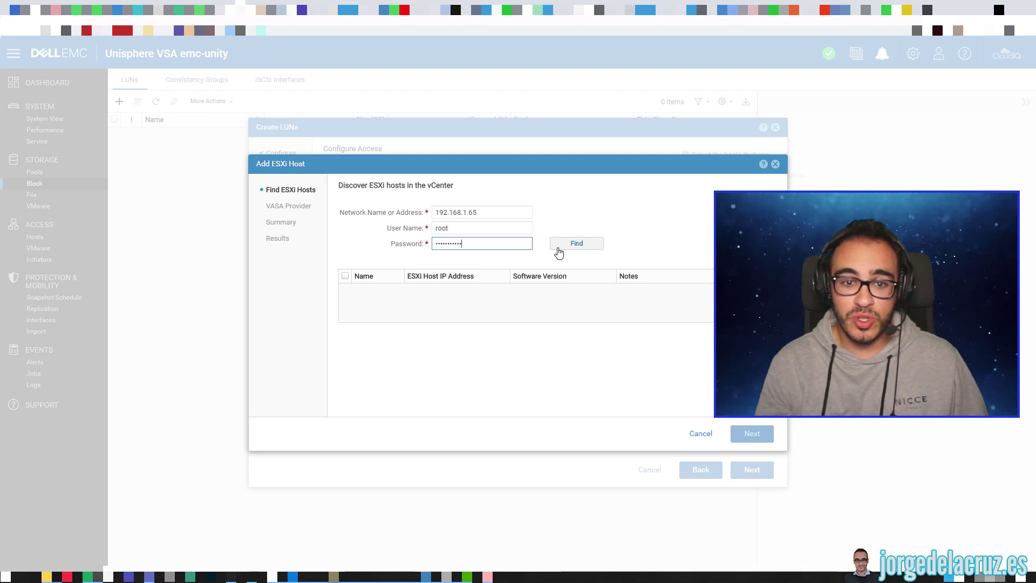
left_click(566, 244)
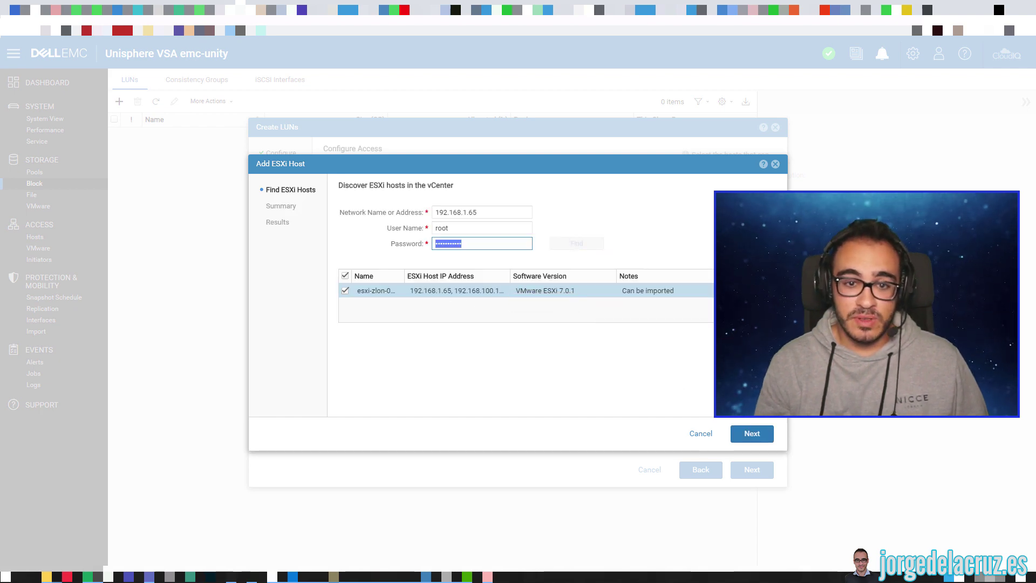
left_click(750, 435)
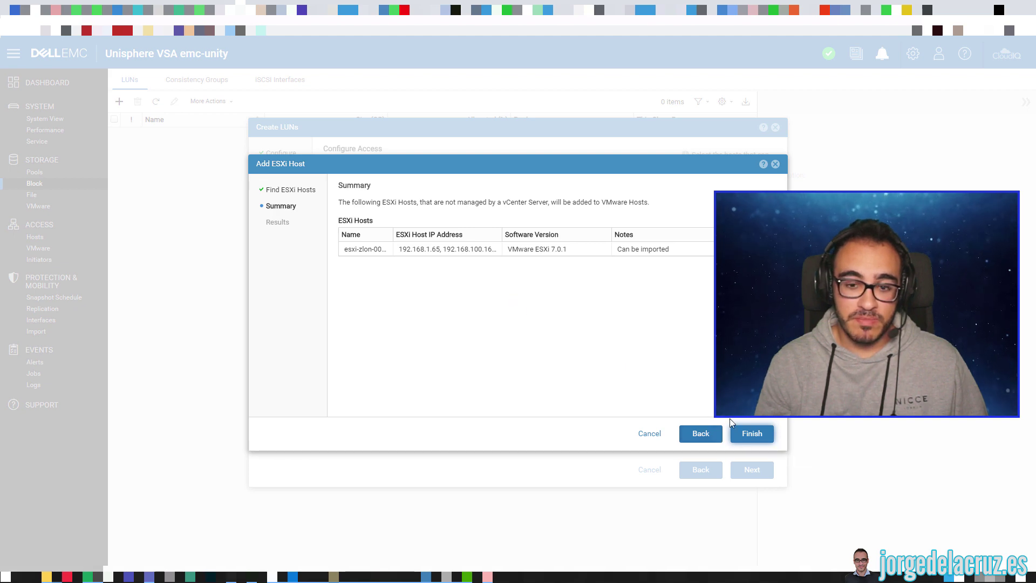
left_click(748, 438)
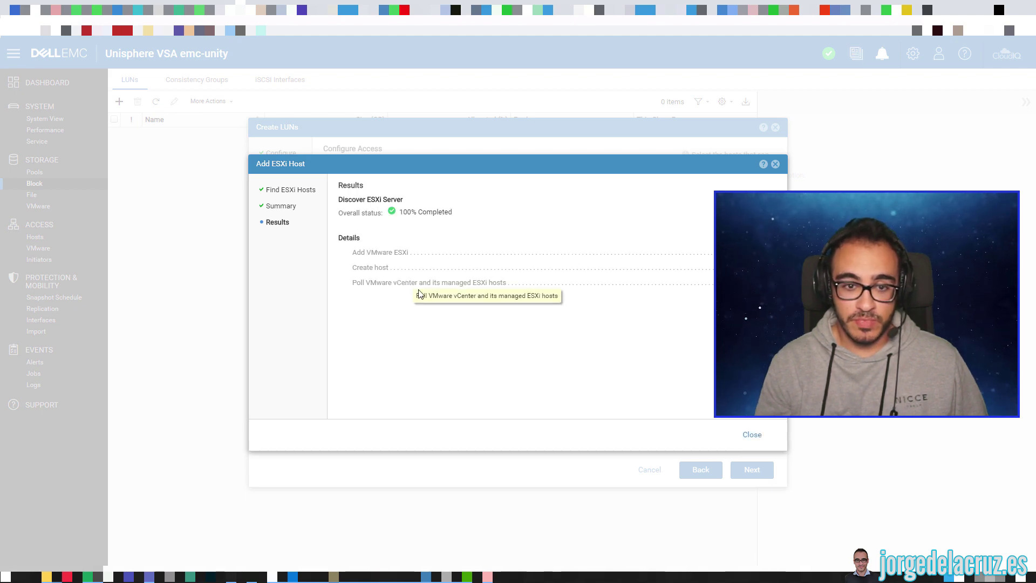
- Add the second ESXi host at 192.168.1.66 using the root account
left_click(757, 435)
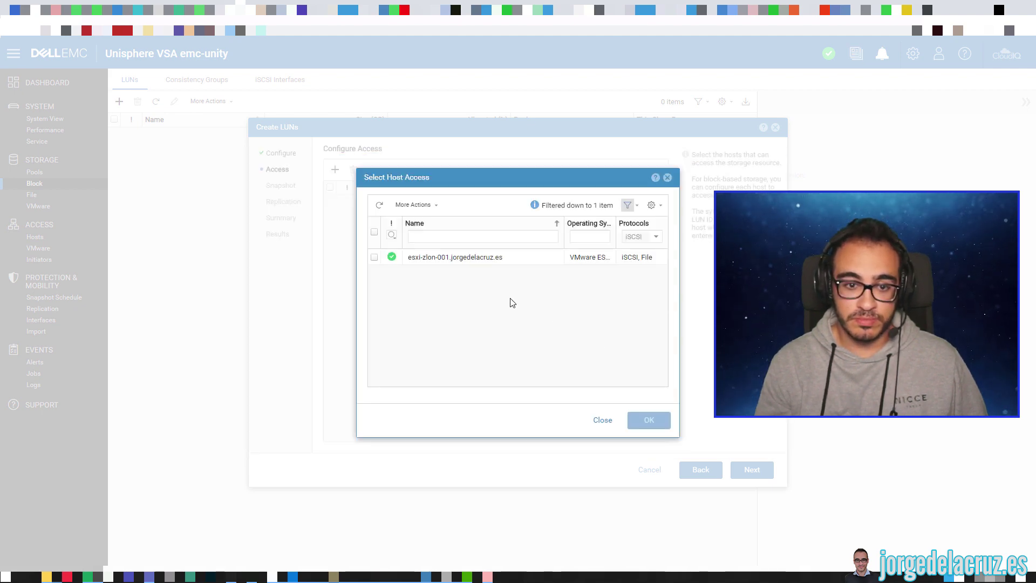
left_click(421, 210)
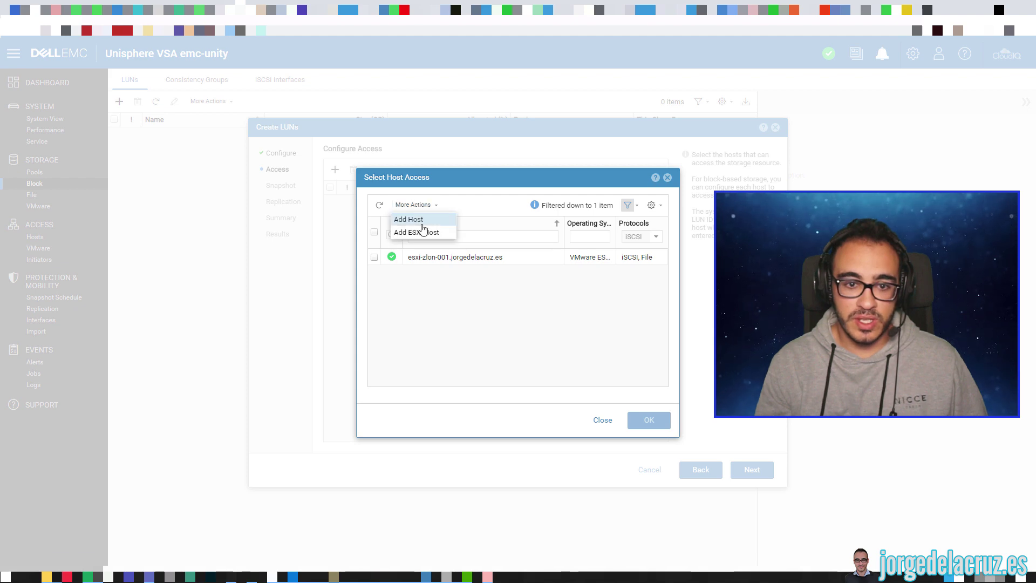
left_click(424, 232)
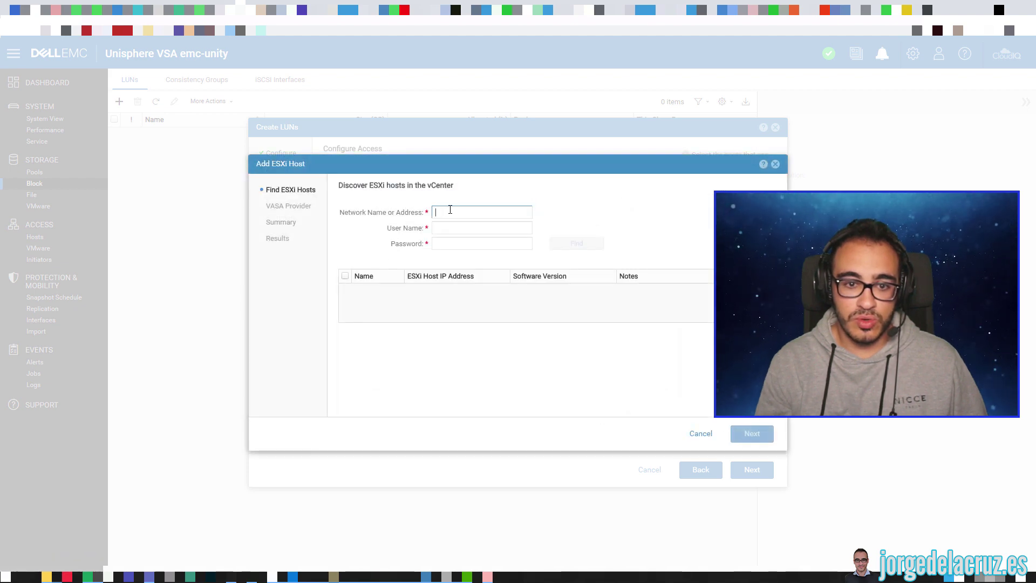
type("192.168.1.66")
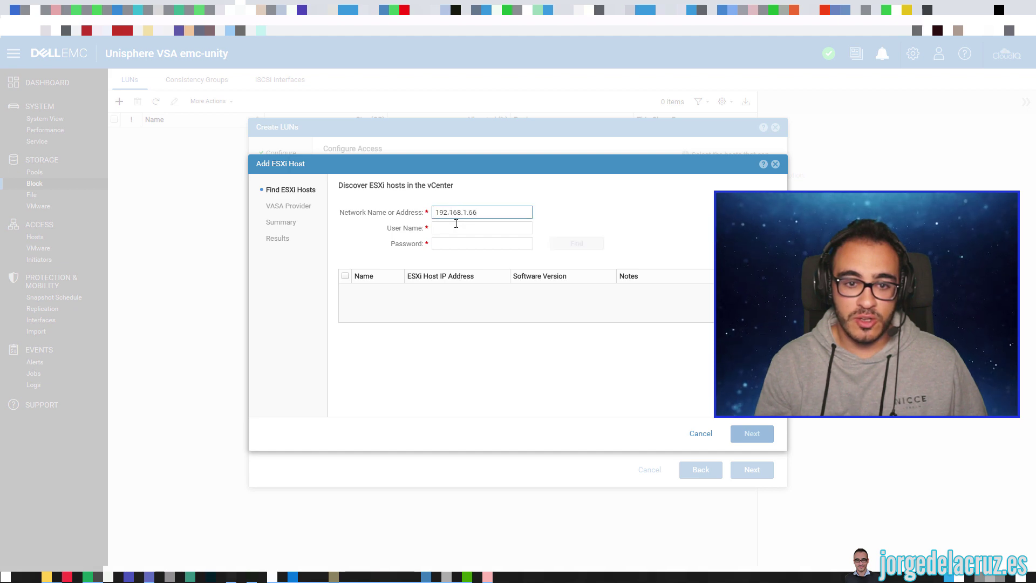
left_click(452, 223)
type("root")
key("Tab")
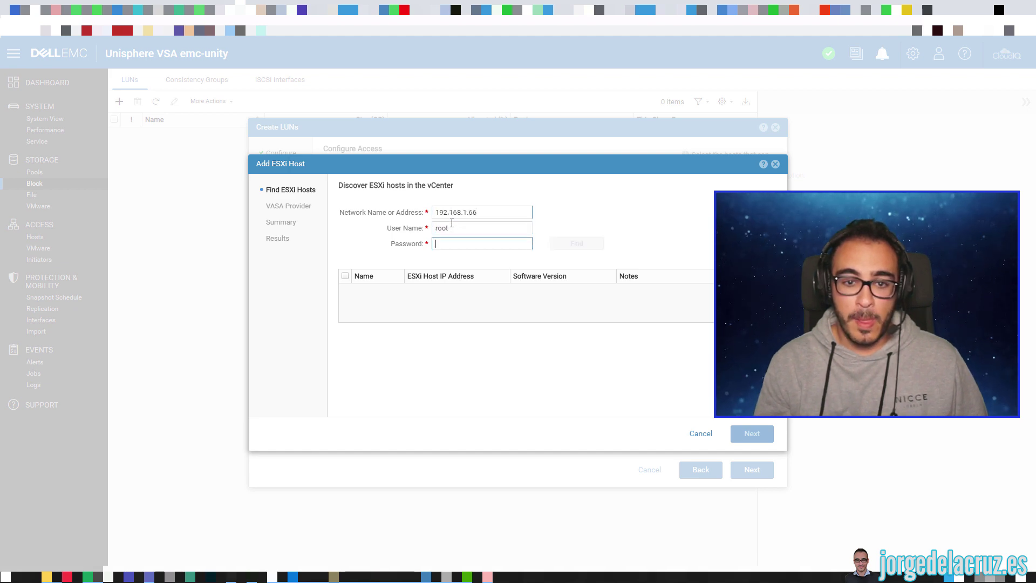
type("••••••")
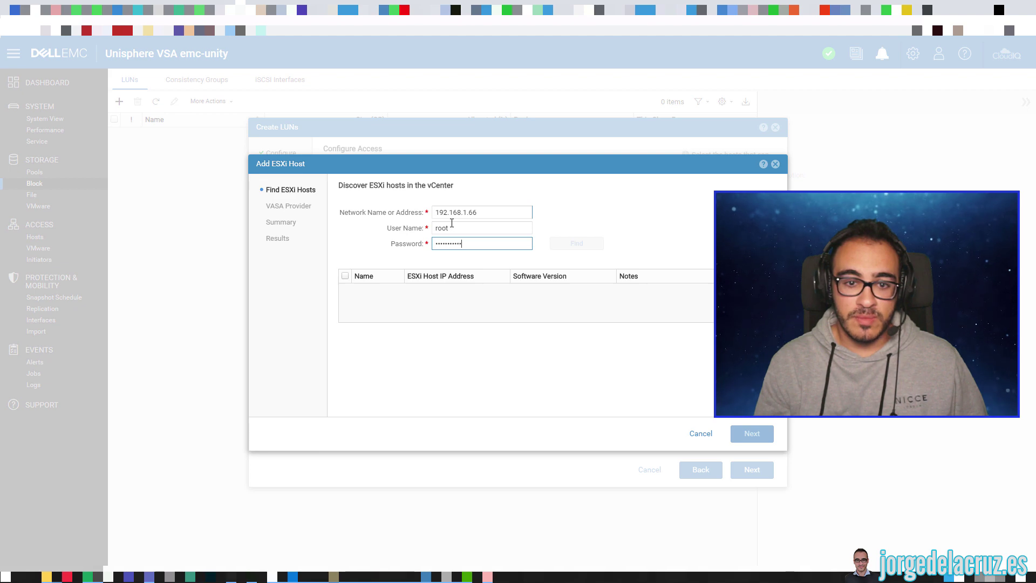
left_click(577, 241)
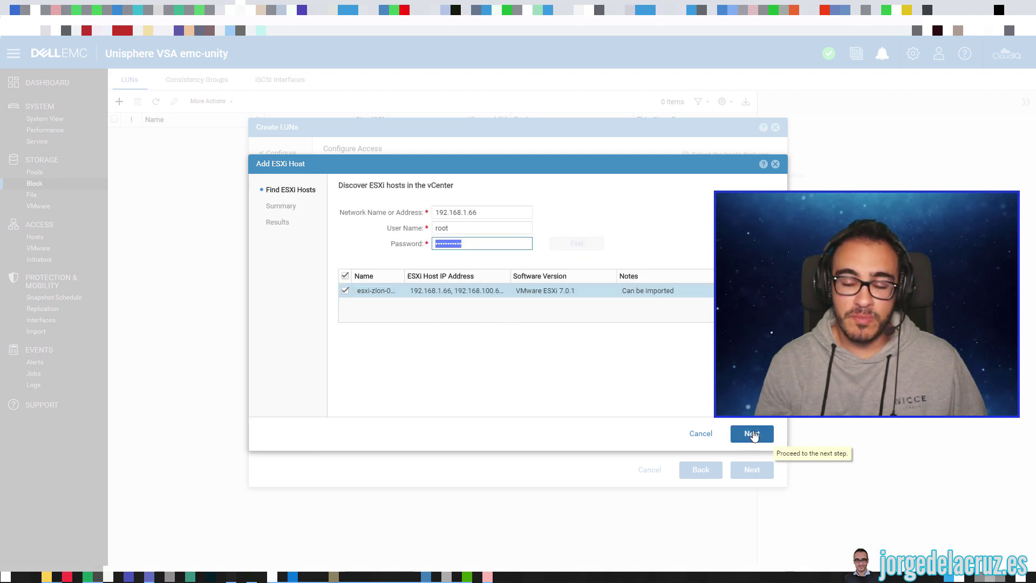
left_click(752, 432)
left_click(741, 438)
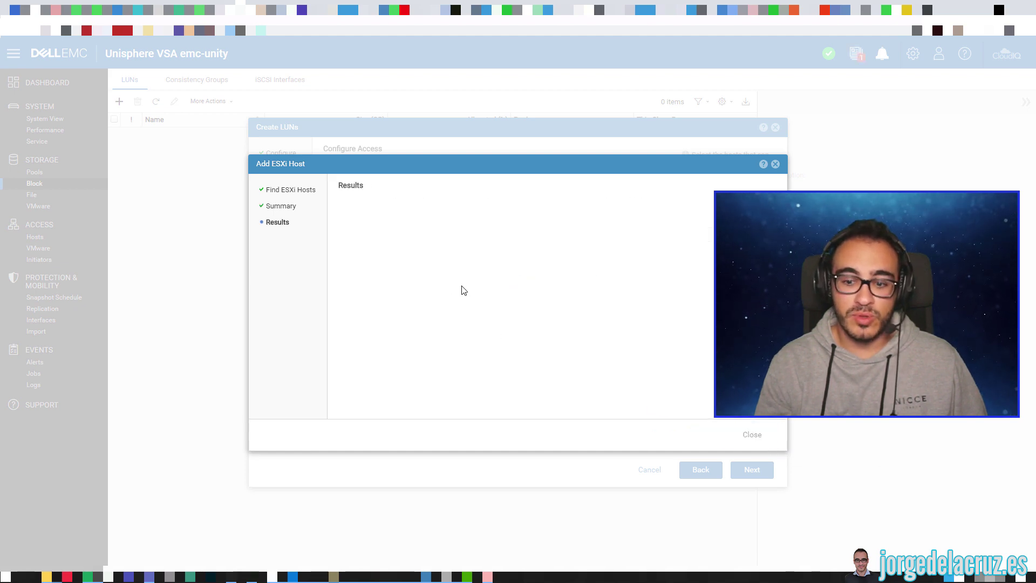
left_click(751, 436)
- Grant esxi-zlon-001 and esxi-zlon-002 access to the new LUN
left_click(374, 257)
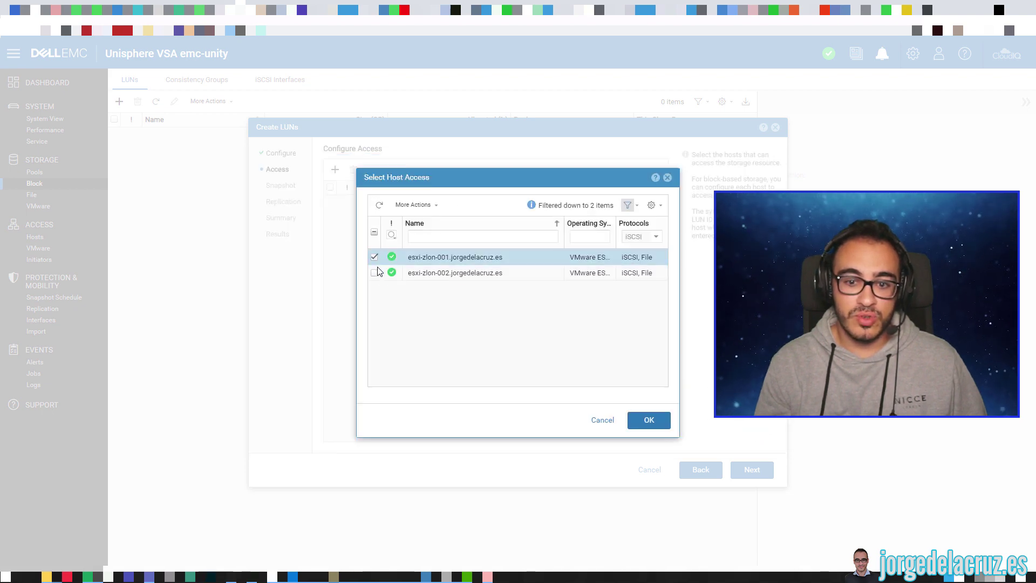
left_click(374, 273)
left_click(647, 421)
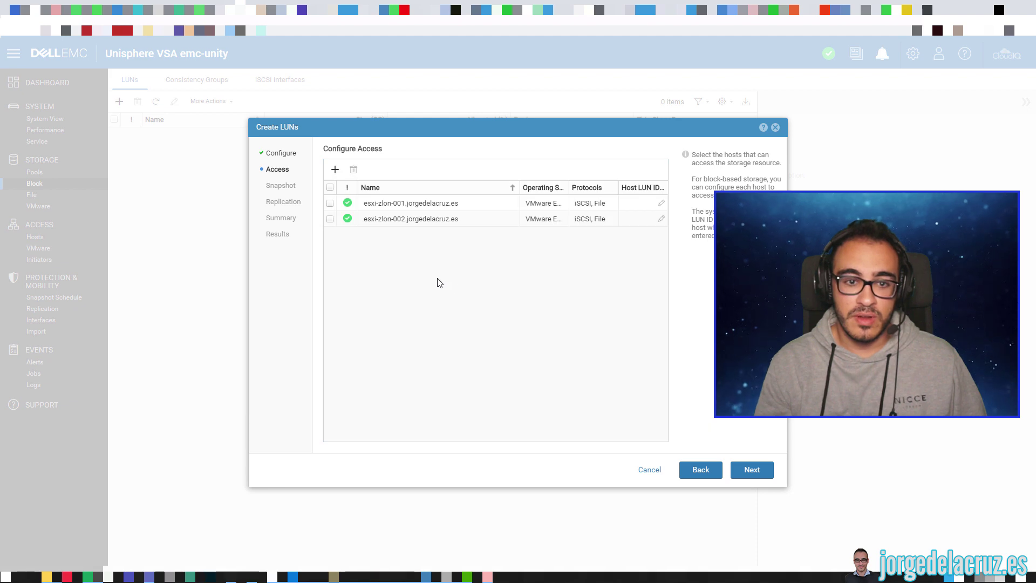
- Enable automatic snapshots using the 'Protection with longer retention' schedule
left_click(758, 472)
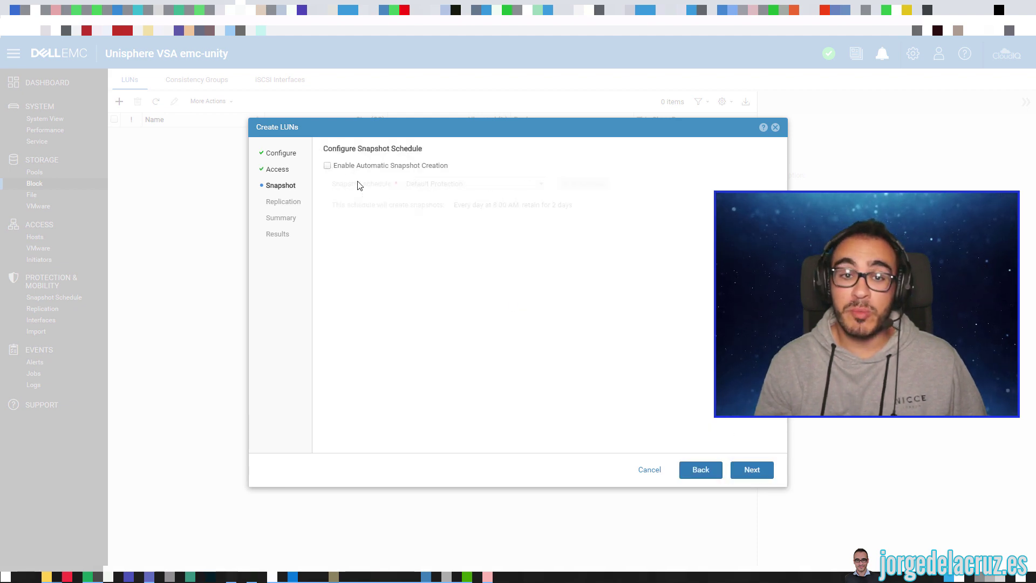
left_click(327, 166)
left_click(541, 183)
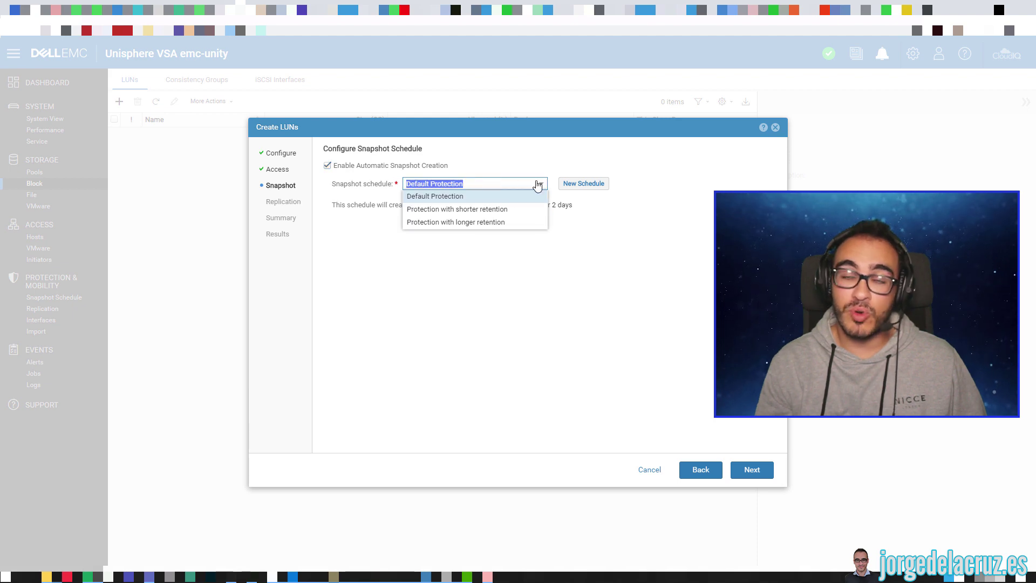
left_click(537, 292)
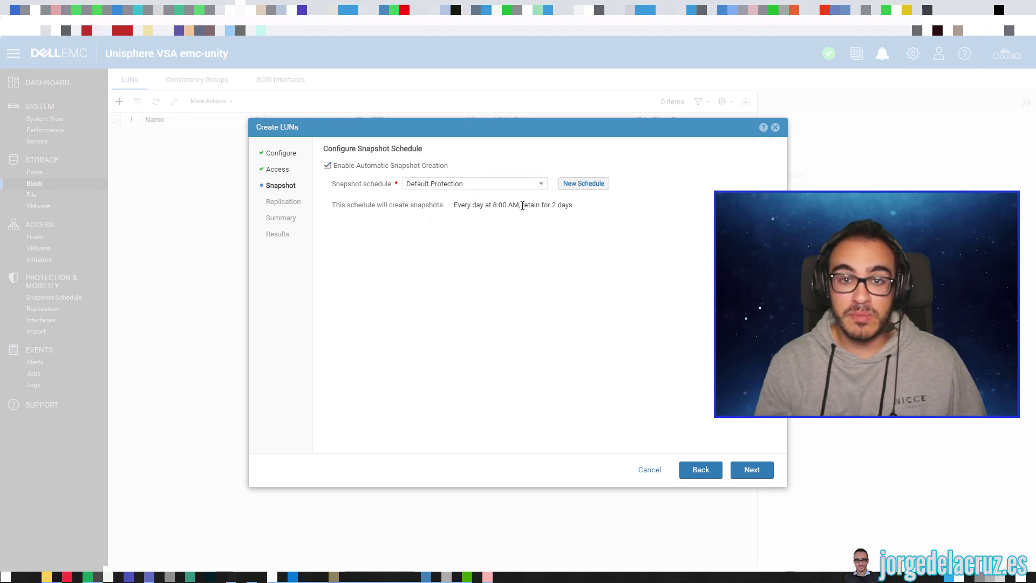
left_click(541, 185)
left_click(448, 209)
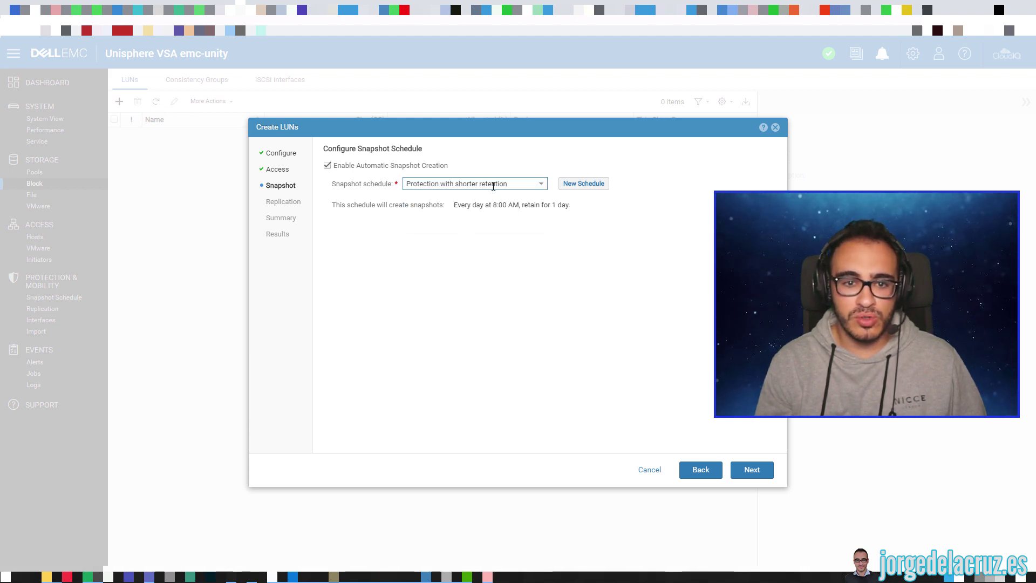
left_click(542, 184)
left_click(490, 225)
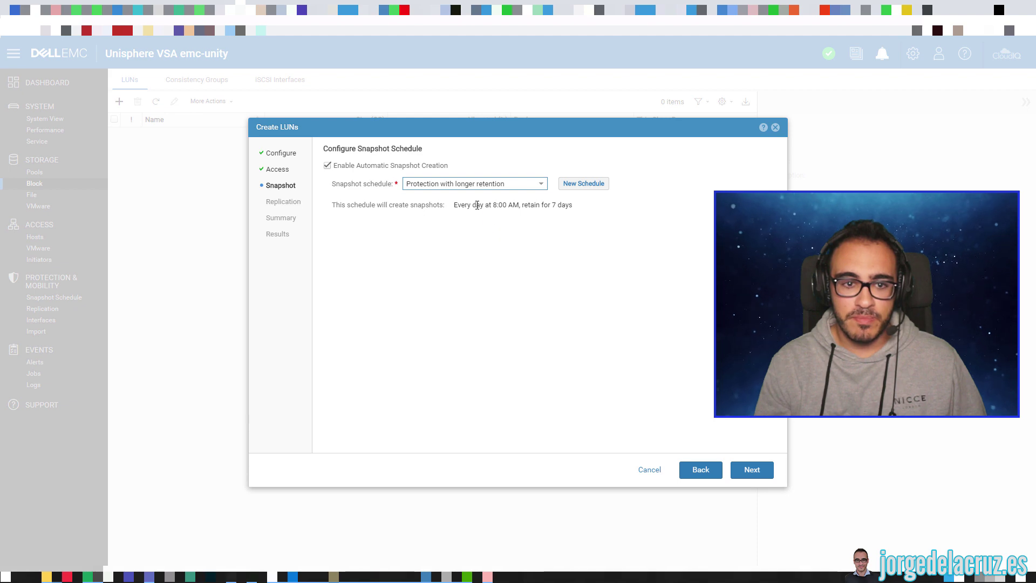
- Skip replication and create the 100 GB LUN UNITY-LUN-001
left_click(752, 470)
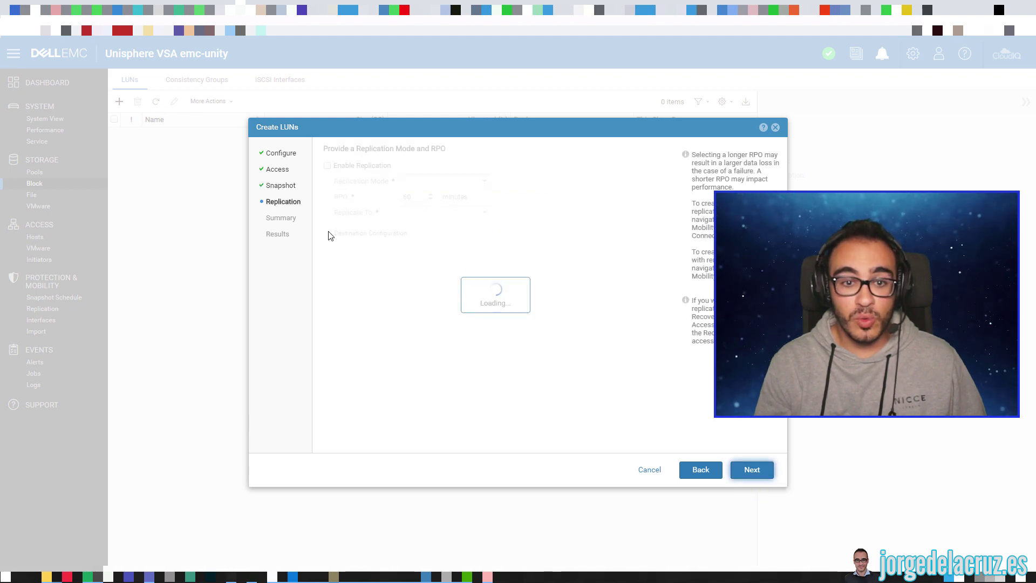
left_click(737, 468)
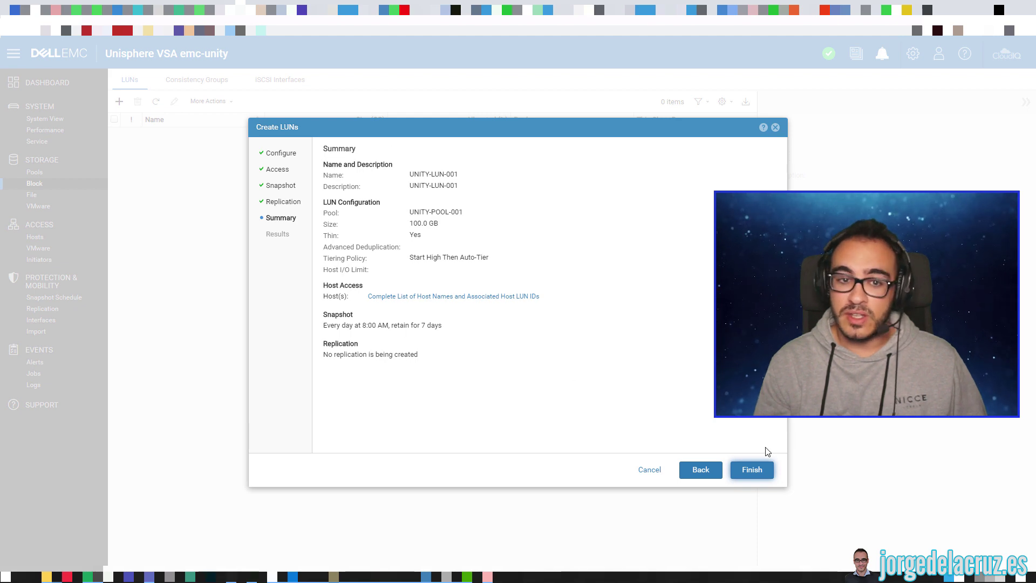
left_click(752, 469)
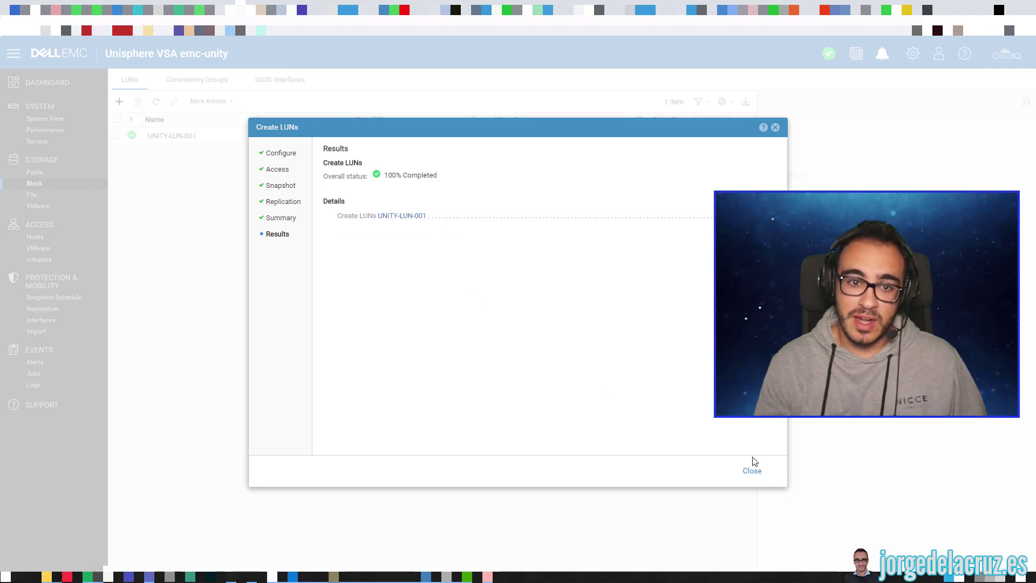
left_click(757, 474)
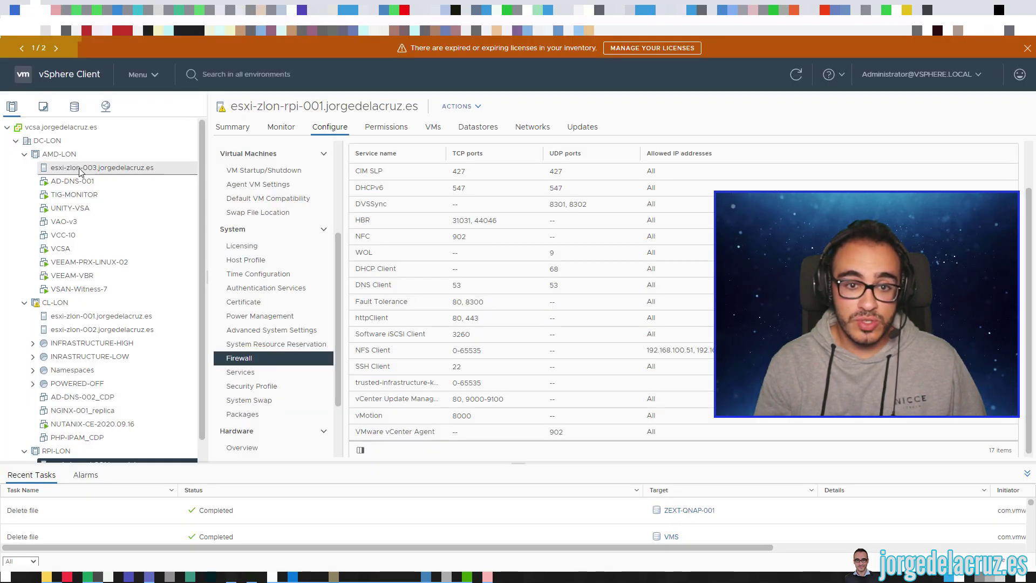
- Rescan storage on esxi-zlon-001's iSCSI adapter vmhba64 to detect the 100 GB DGC disk
left_click(82, 320)
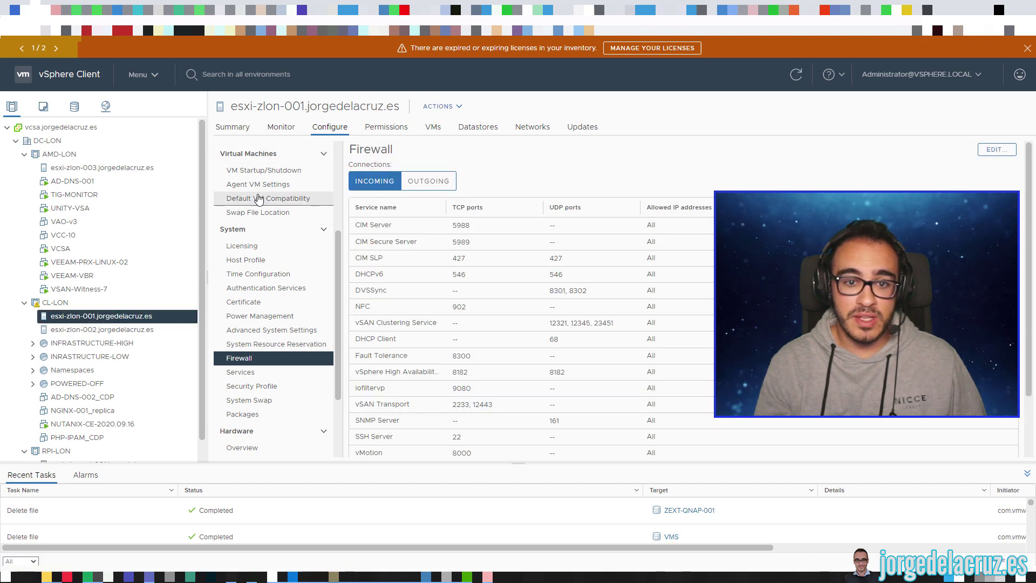
scroll(265, 194, "up", 5)
left_click(249, 170)
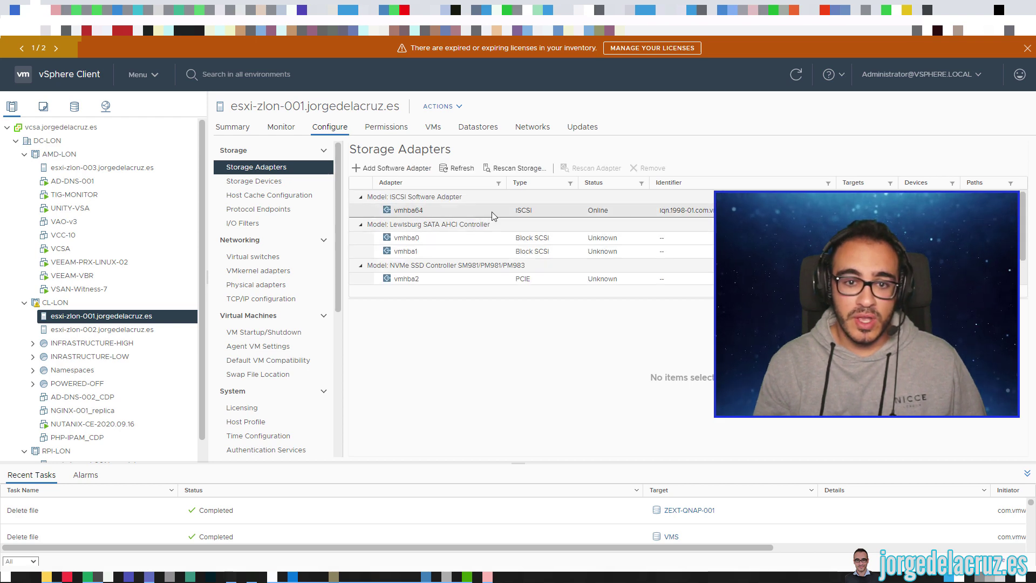
left_click(492, 213)
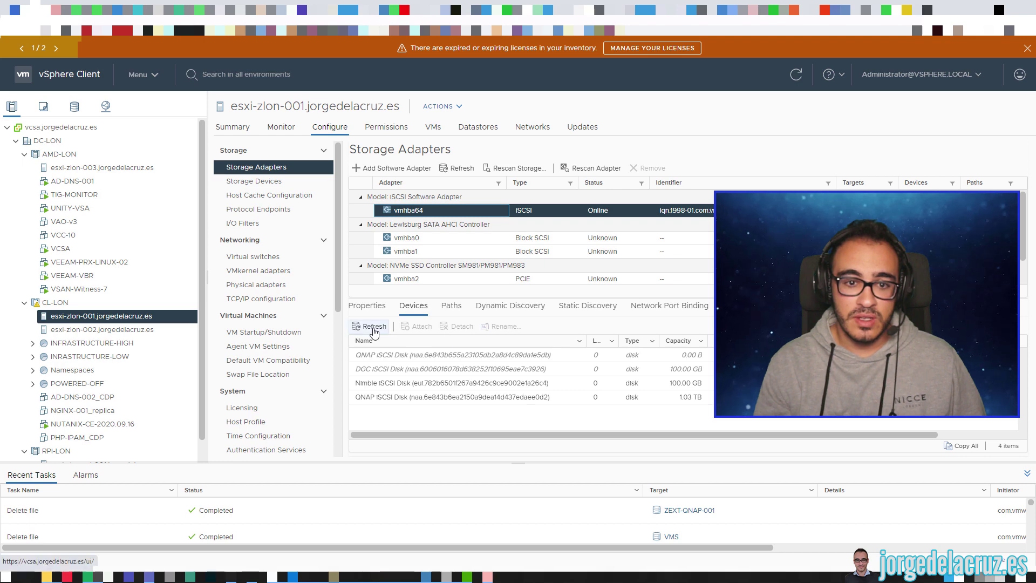
left_click(513, 169)
left_click(638, 370)
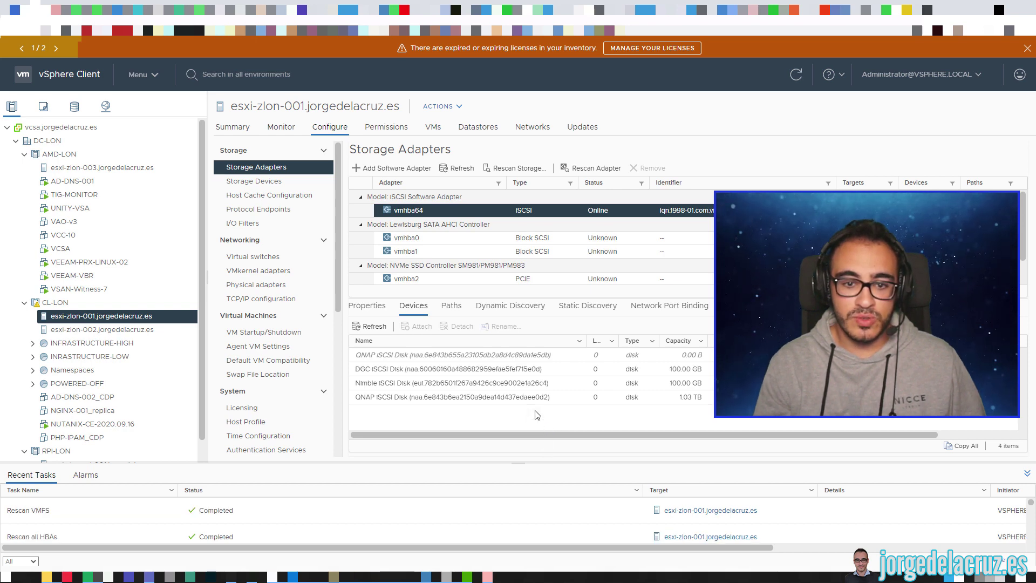
- Create VMFS 6 datastore ZEXT-UNITY-001 on the 100 GB DGC iSCSI disk with default partitioning
left_click(542, 371)
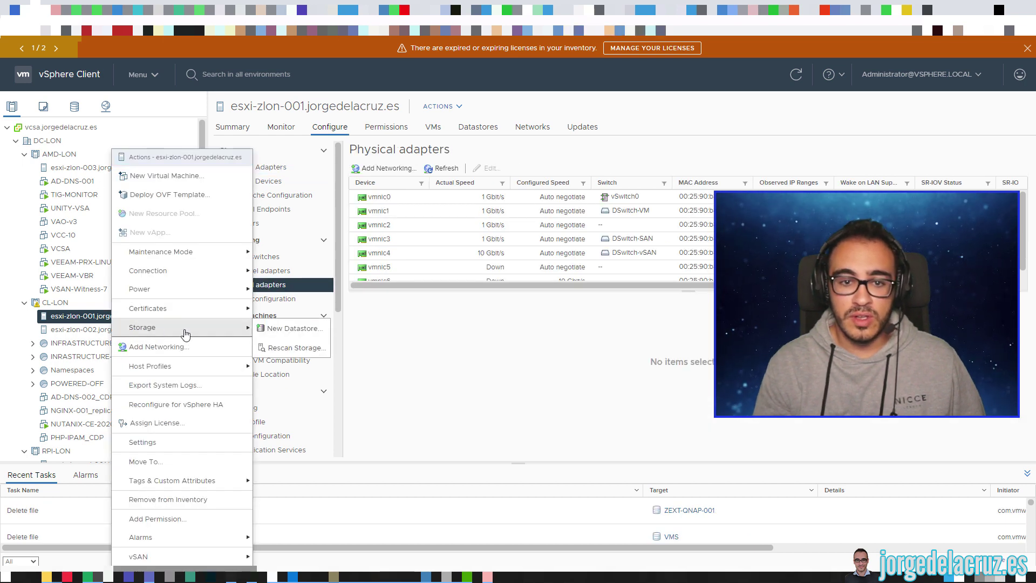
left_click(268, 330)
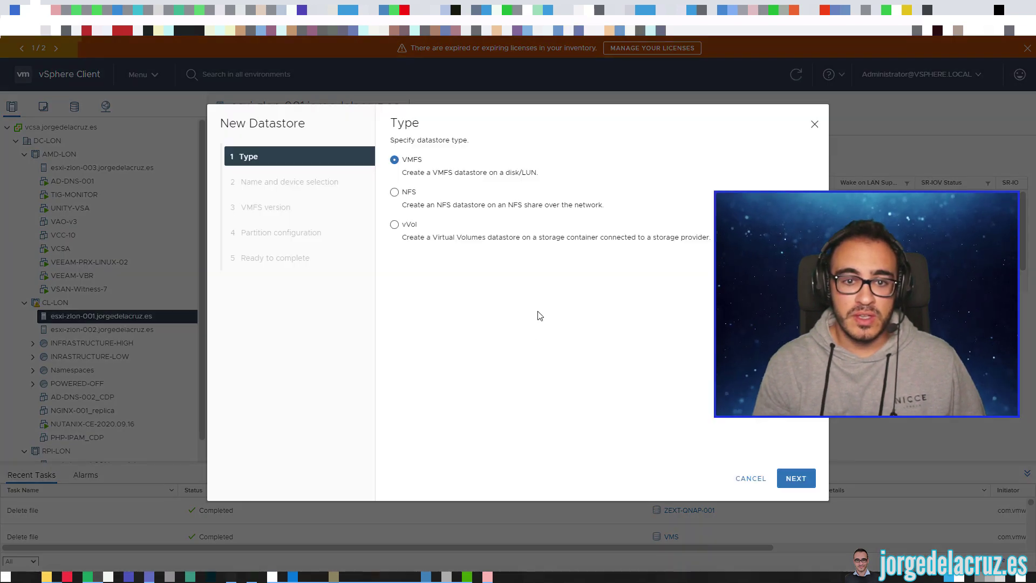
left_click(793, 478)
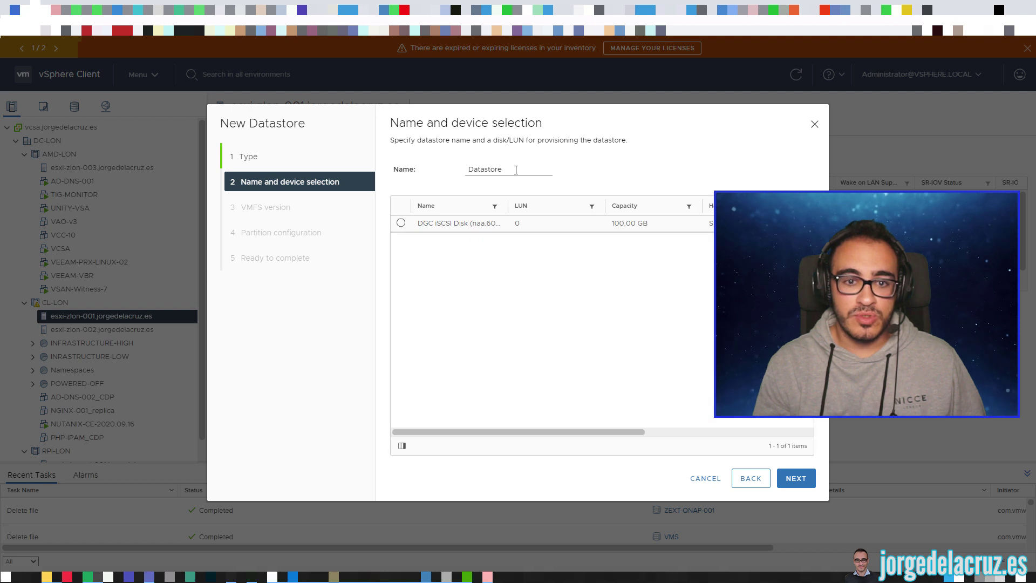
type("ZEXT")
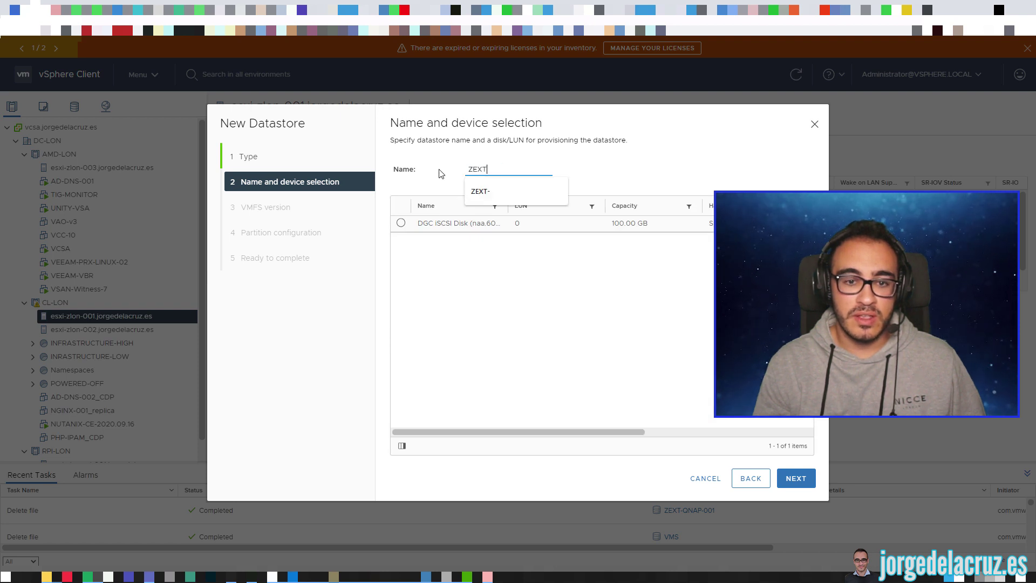
type("-UNI")
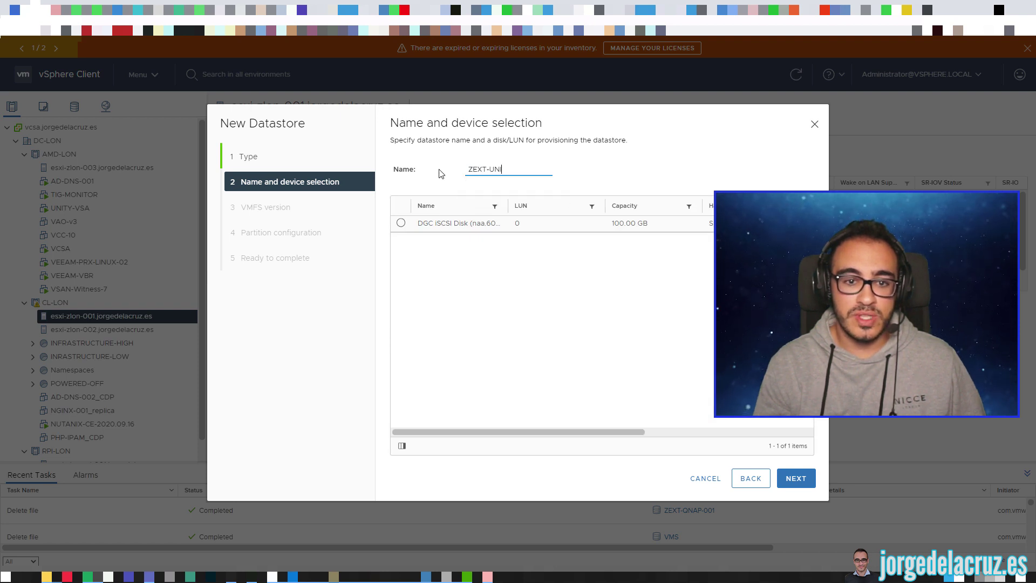
type("TY-001")
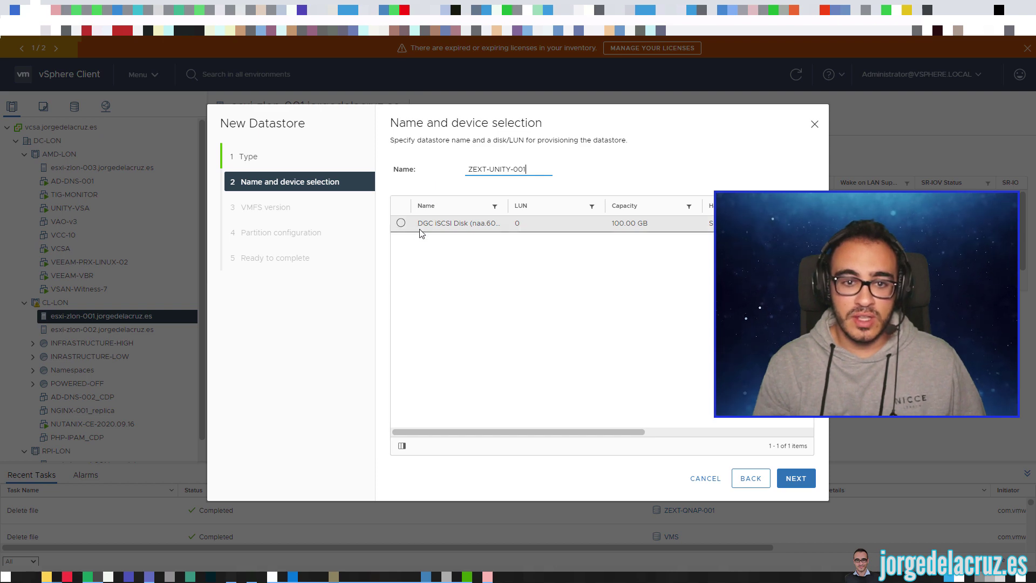
left_click(400, 222)
left_click(799, 479)
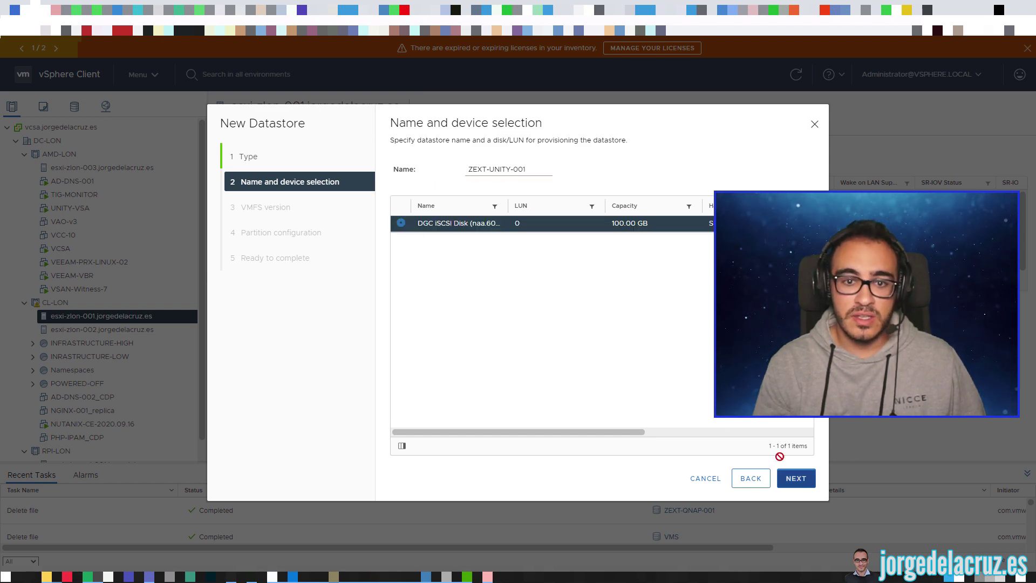
left_click(793, 479)
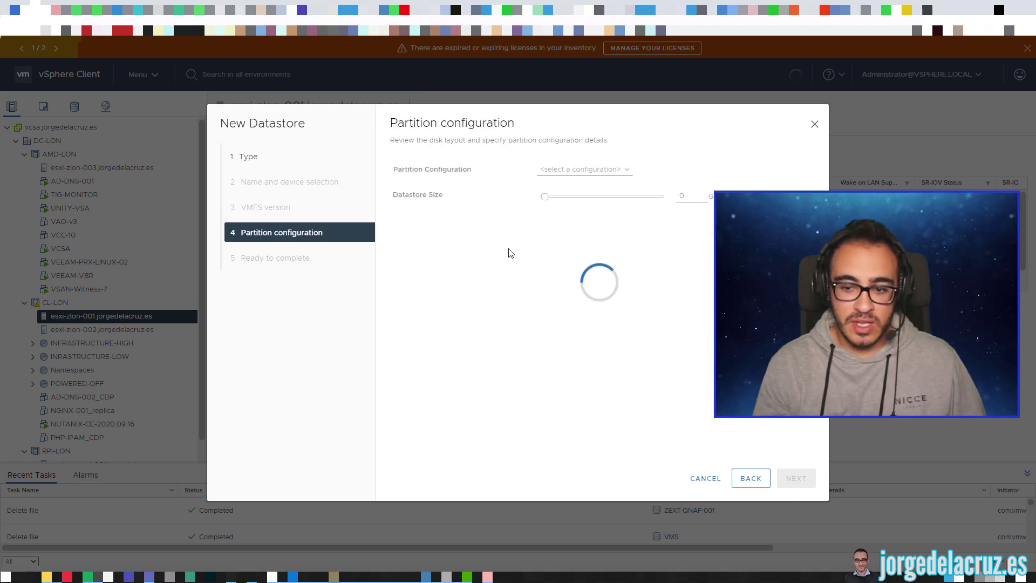
left_click(793, 480)
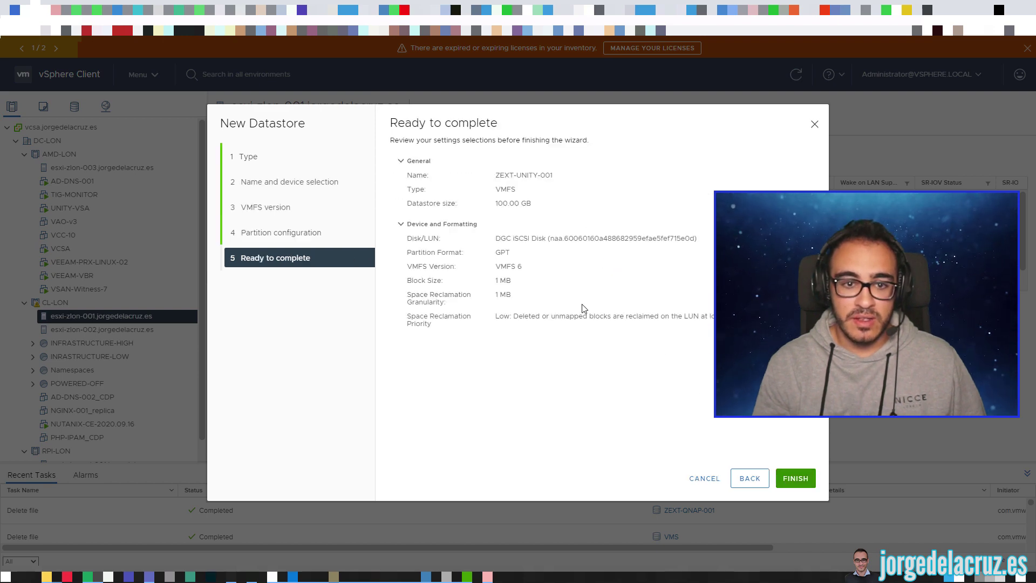
key("Return")
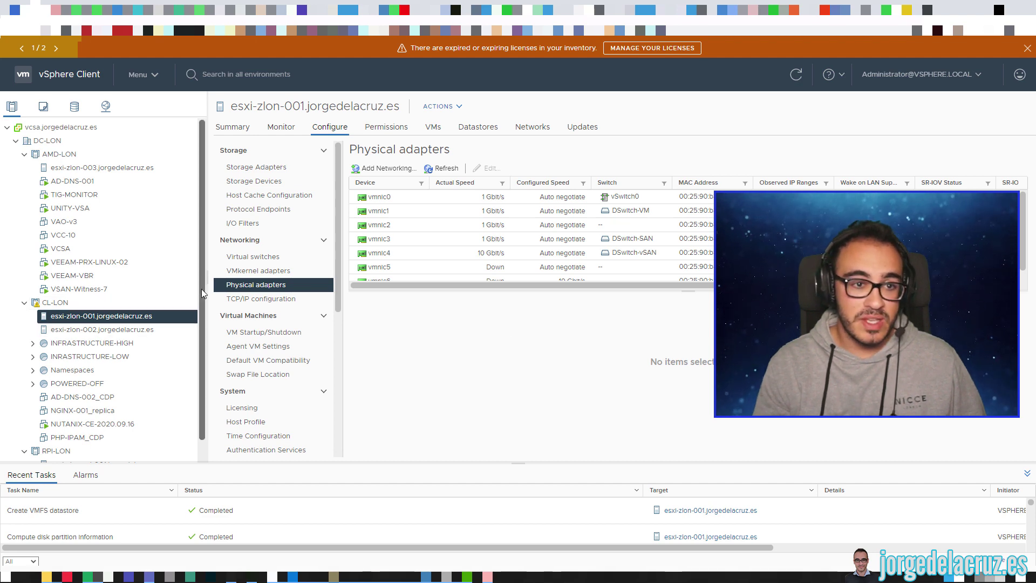
- In the VMs and Templates view, unregister the inaccessible NGINX-001 VM from NESTED
left_click_drag(202, 289, 198, 322)
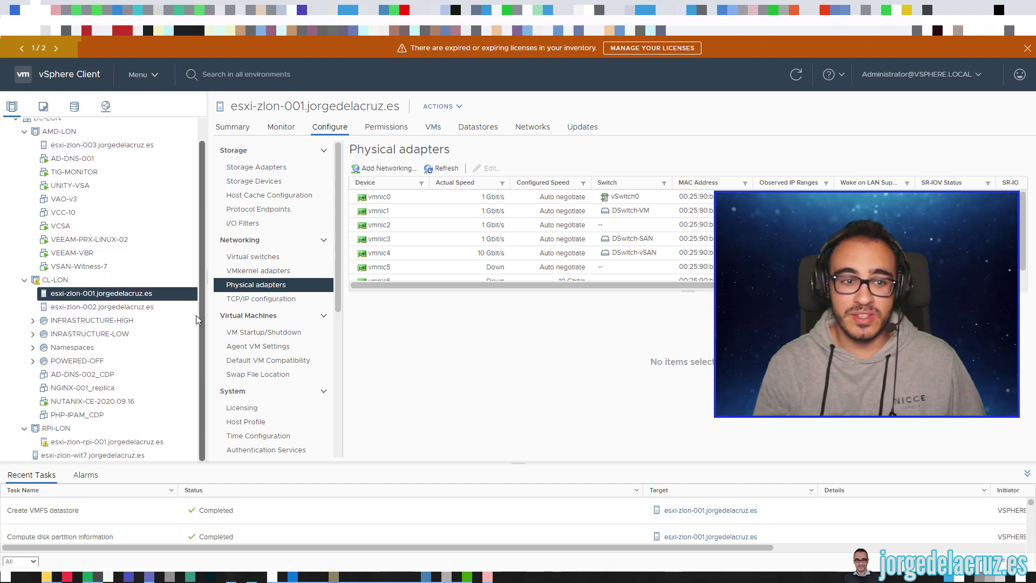
left_click(44, 106)
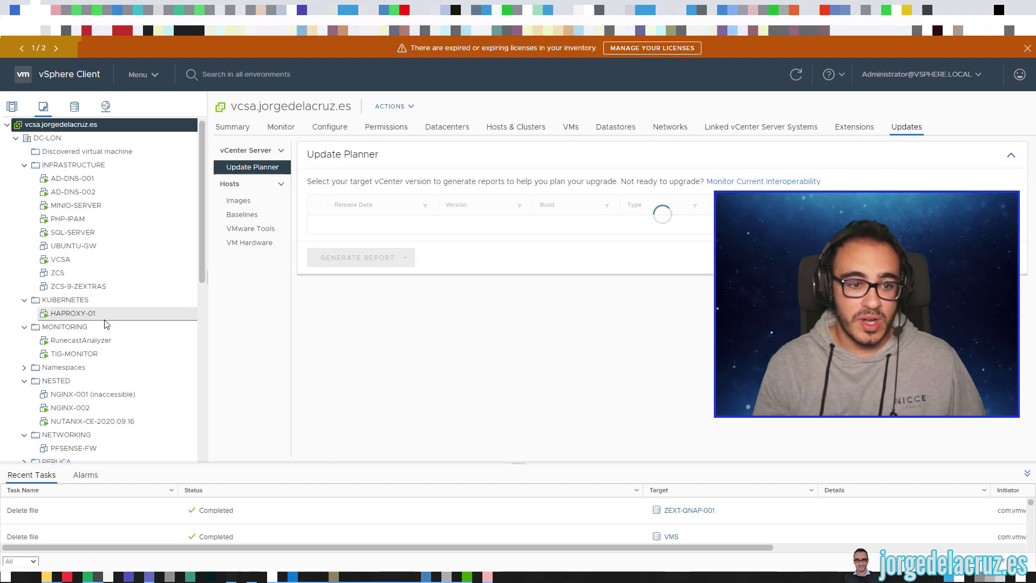
right_click(109, 401)
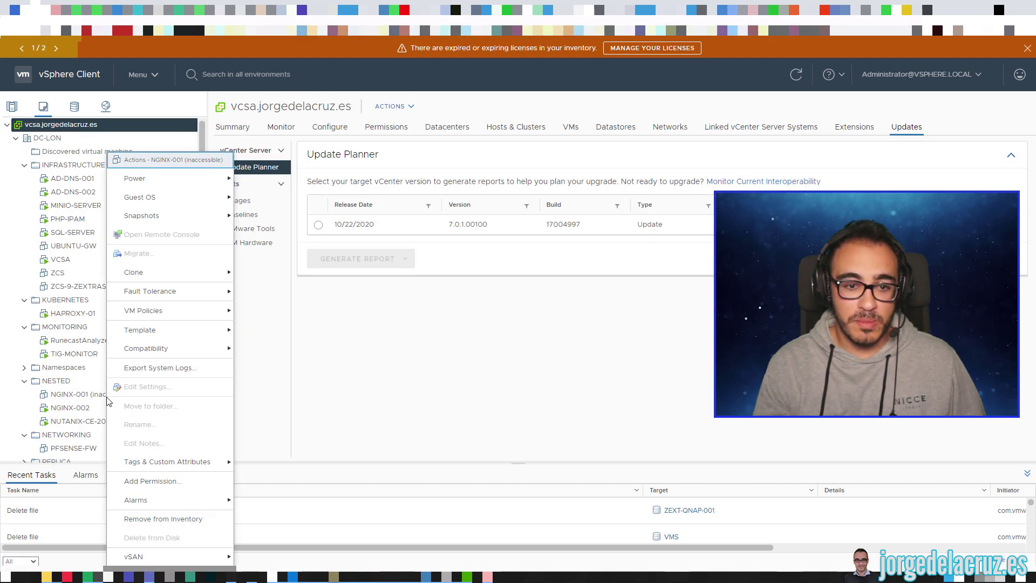
left_click(172, 520)
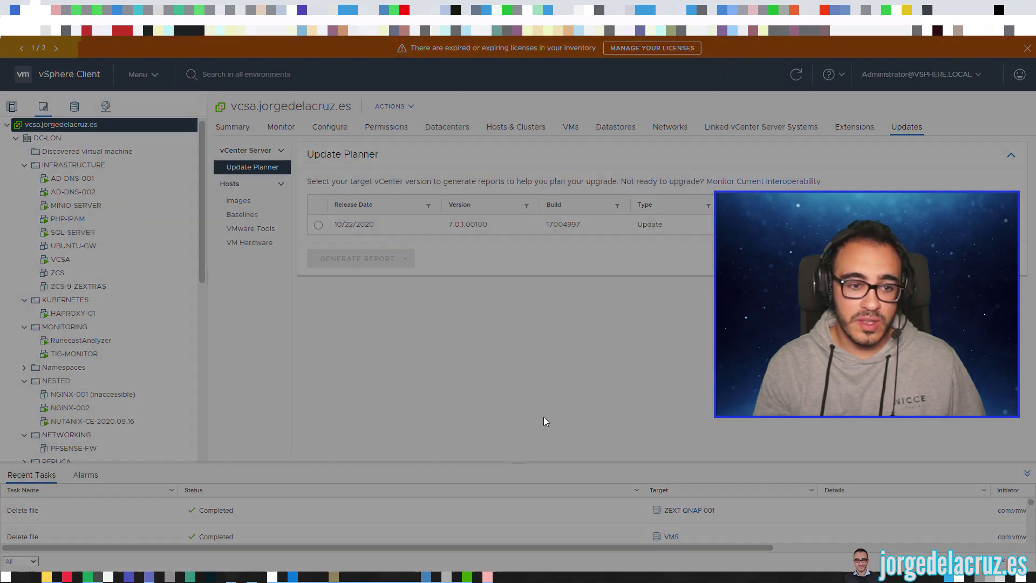
left_click(637, 339)
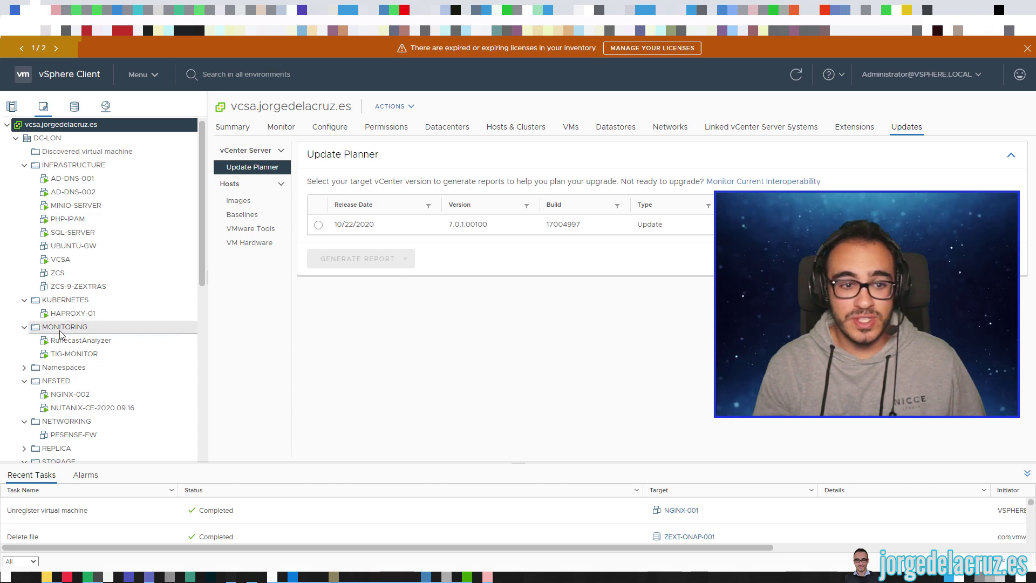
scroll(61, 334, "down", 3)
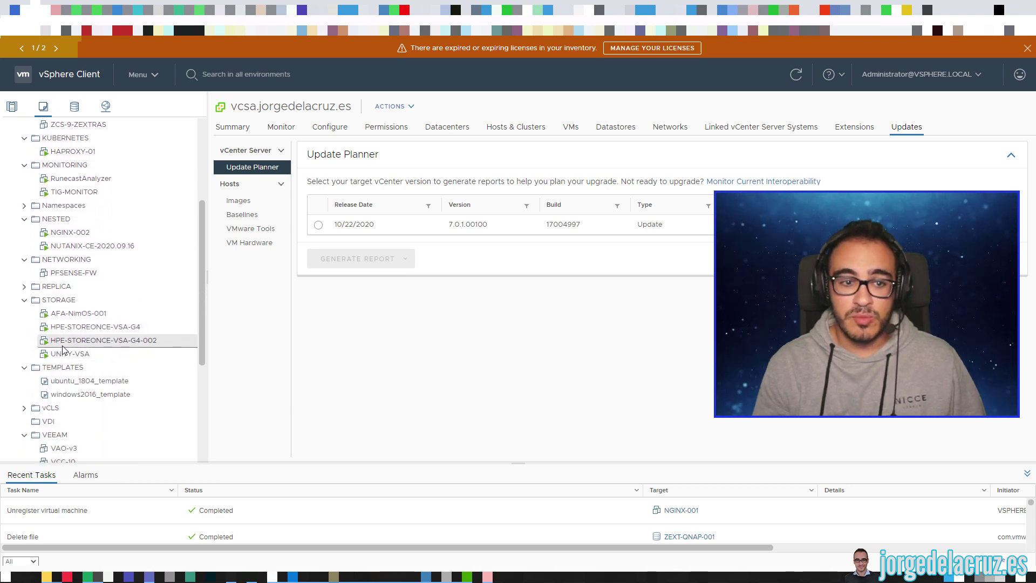
- Start a new VM from ubuntu_1804_template named NGINX-001 in the NESTED folder of DC-LON
right_click(81, 380)
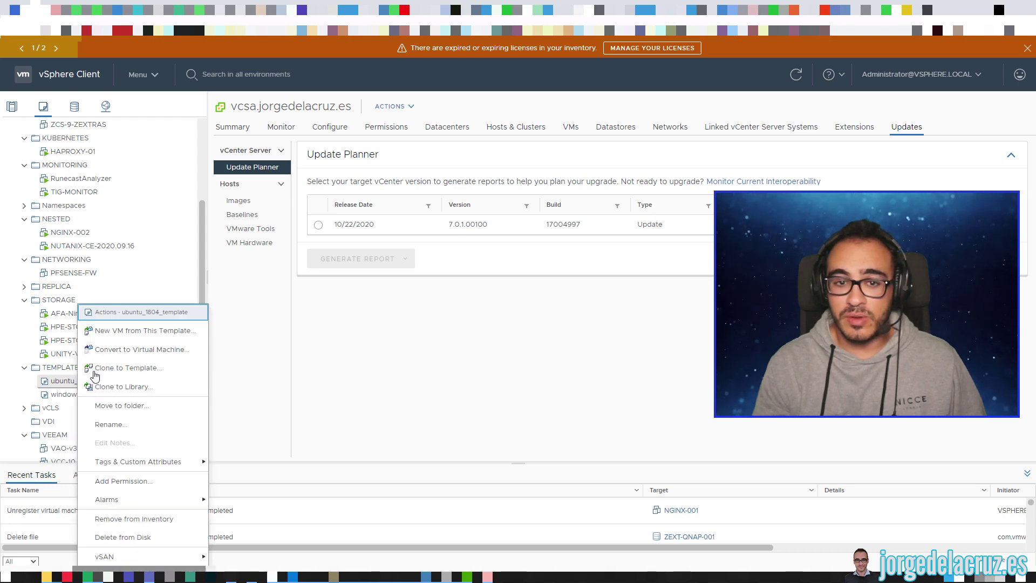
left_click(125, 330)
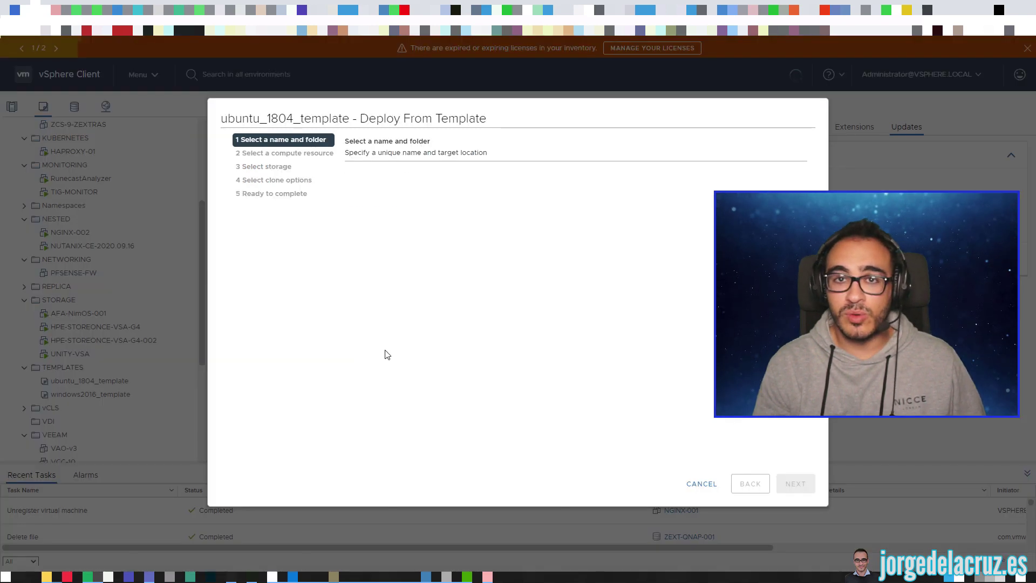
left_click(486, 178)
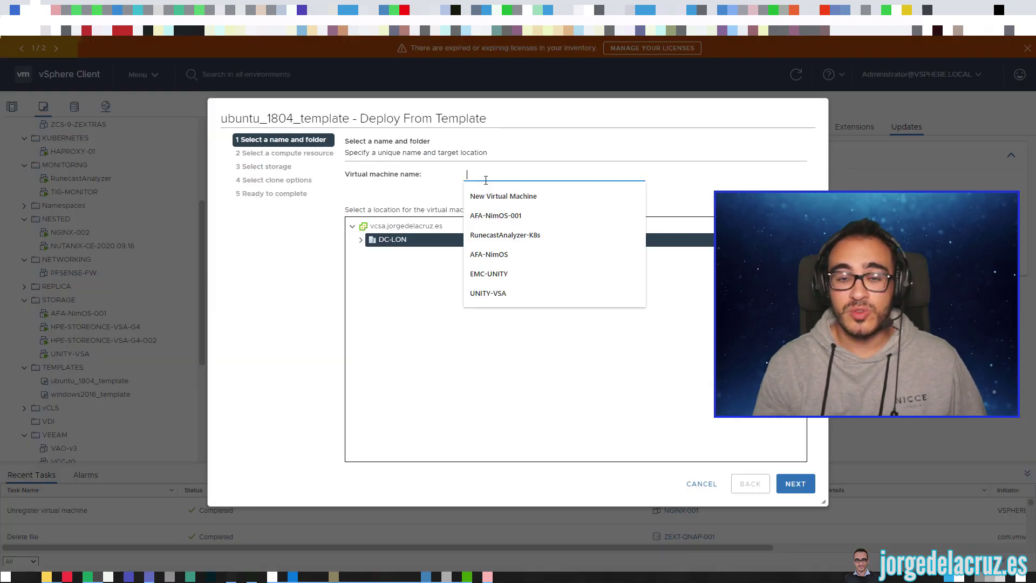
type("NGINX-001")
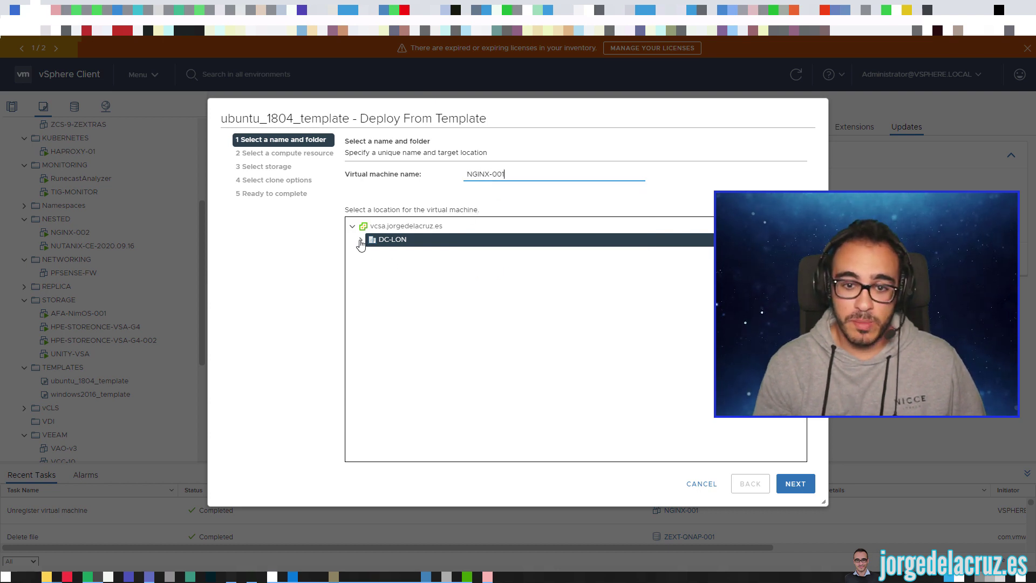
left_click(361, 240)
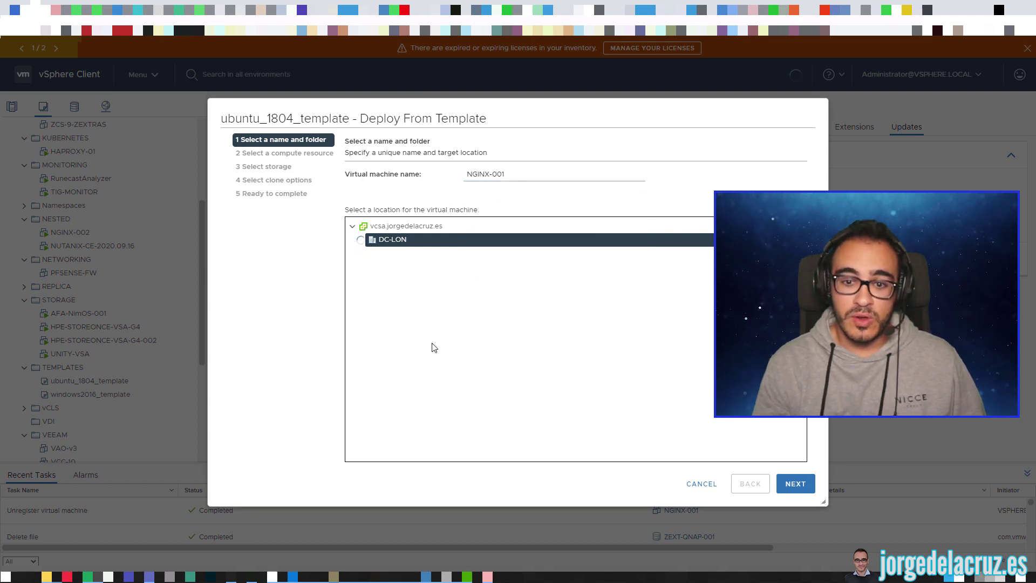
left_click(400, 322)
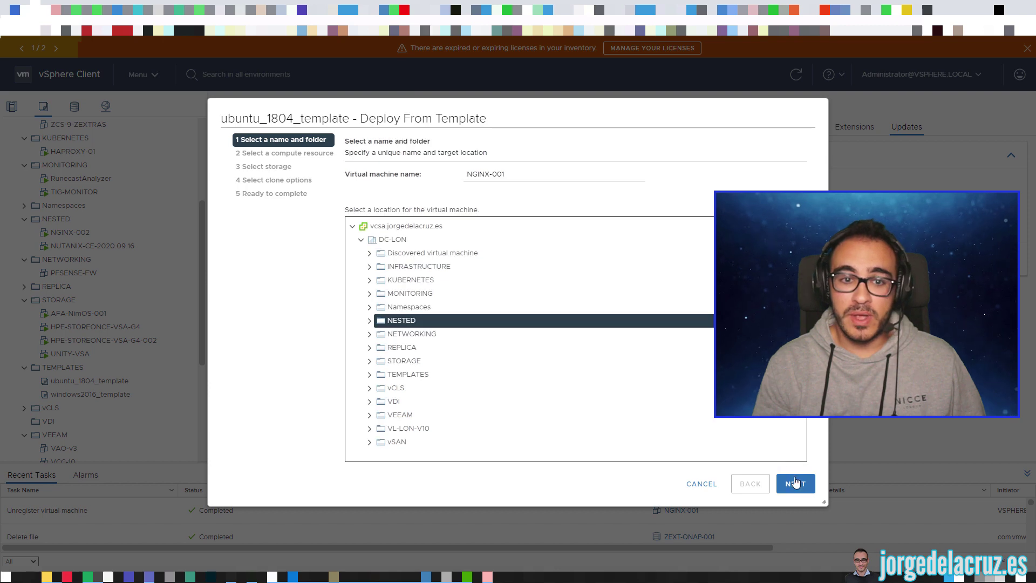
left_click(794, 483)
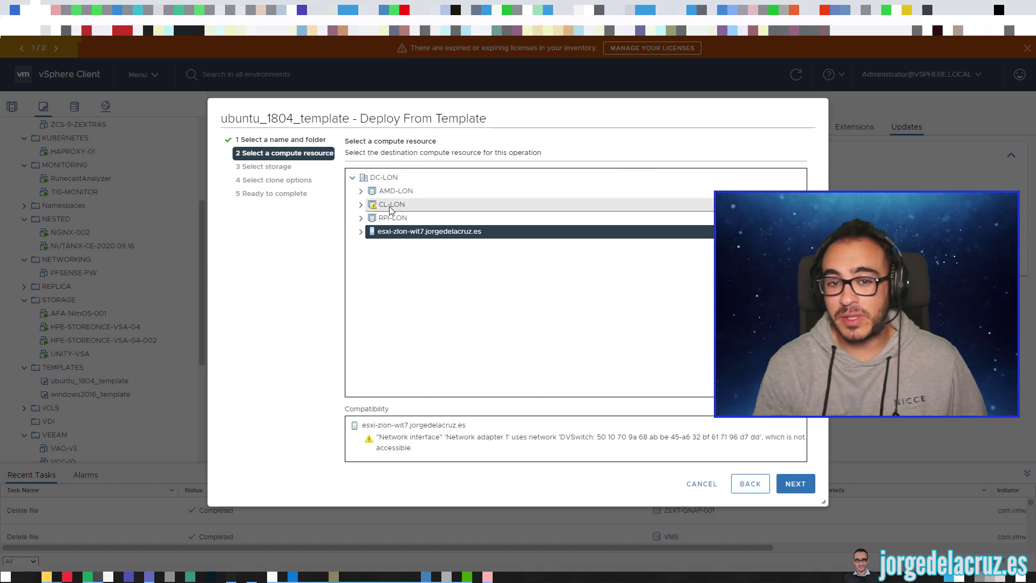
- Place the new VM on cluster CL-LON and datastore ZEXT-UNITY-001
left_click(363, 206)
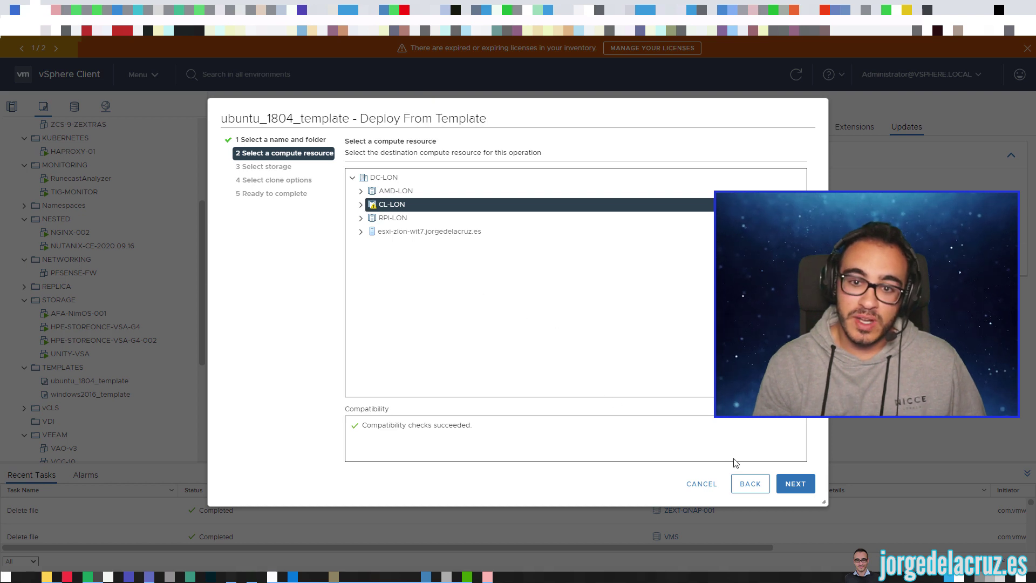
left_click(795, 484)
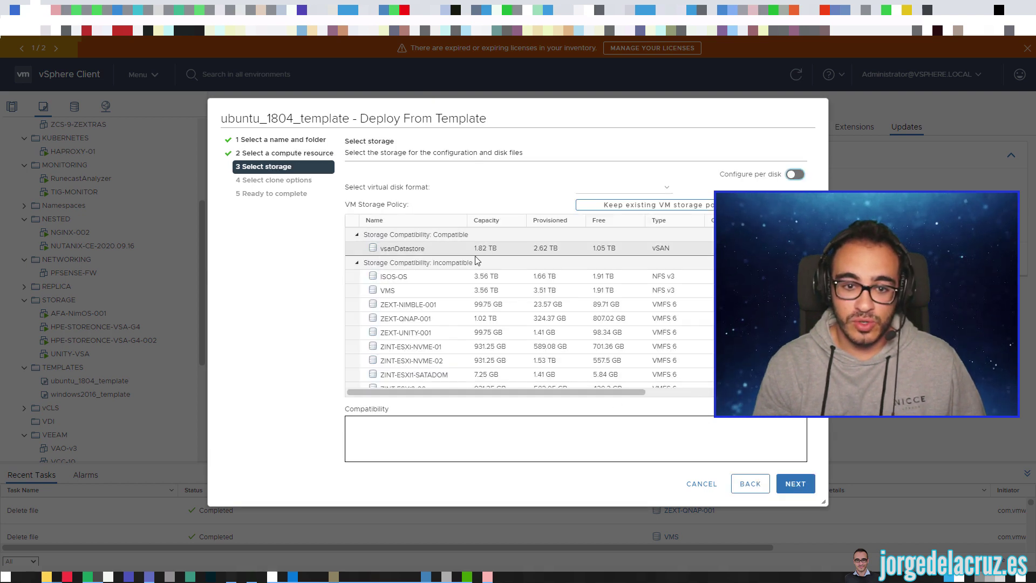
left_click(434, 332)
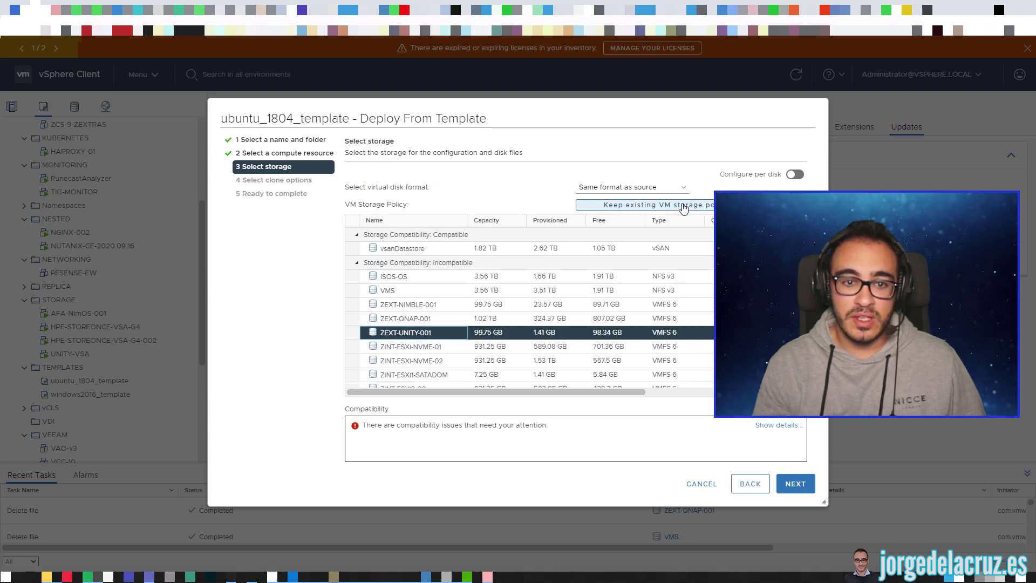
left_click(796, 483)
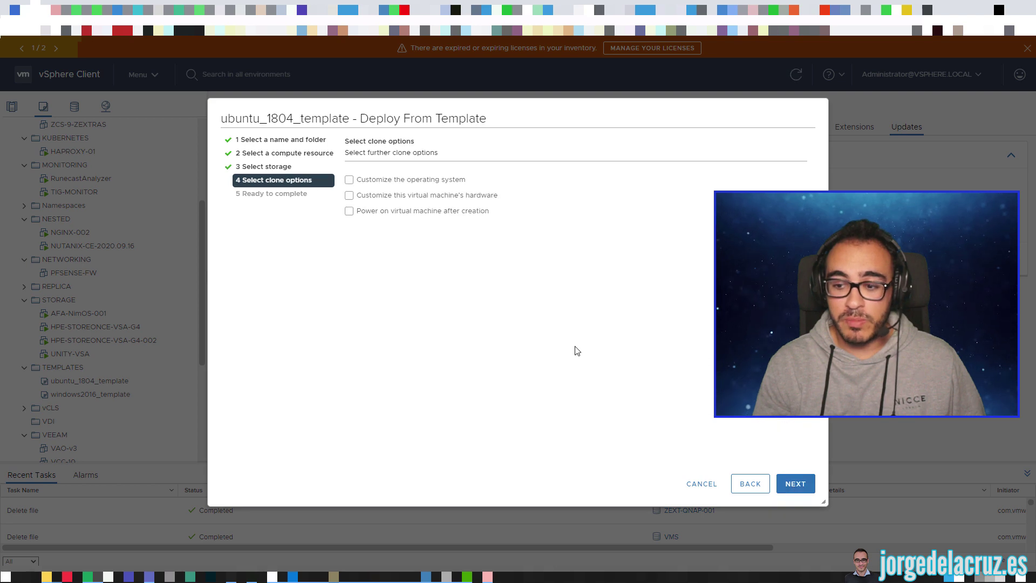
- Customize the hardware to 1 GB memory and finish the deployment
left_click(387, 196)
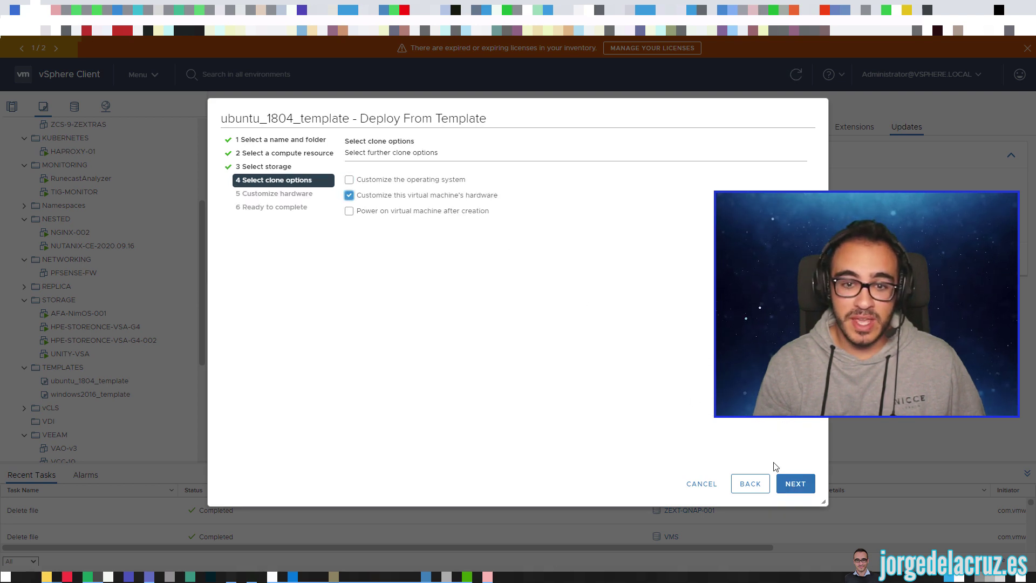
left_click(795, 483)
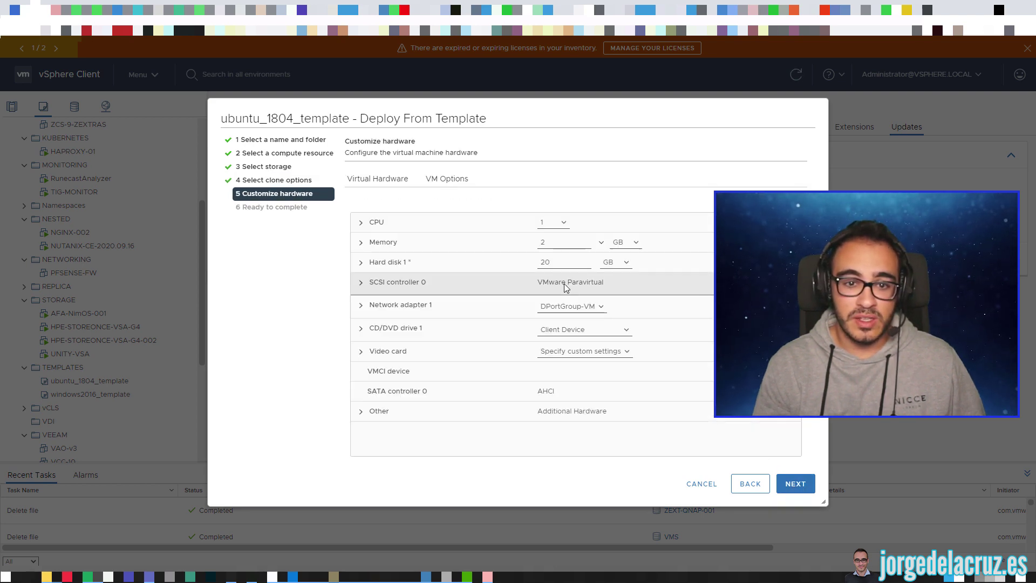
left_click_drag(559, 242, 538, 242)
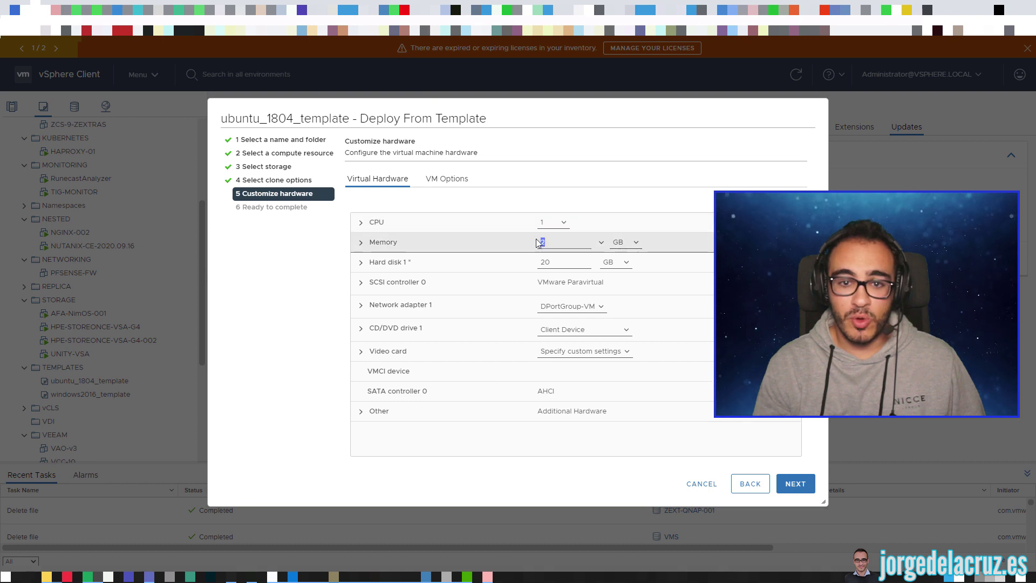
type("1")
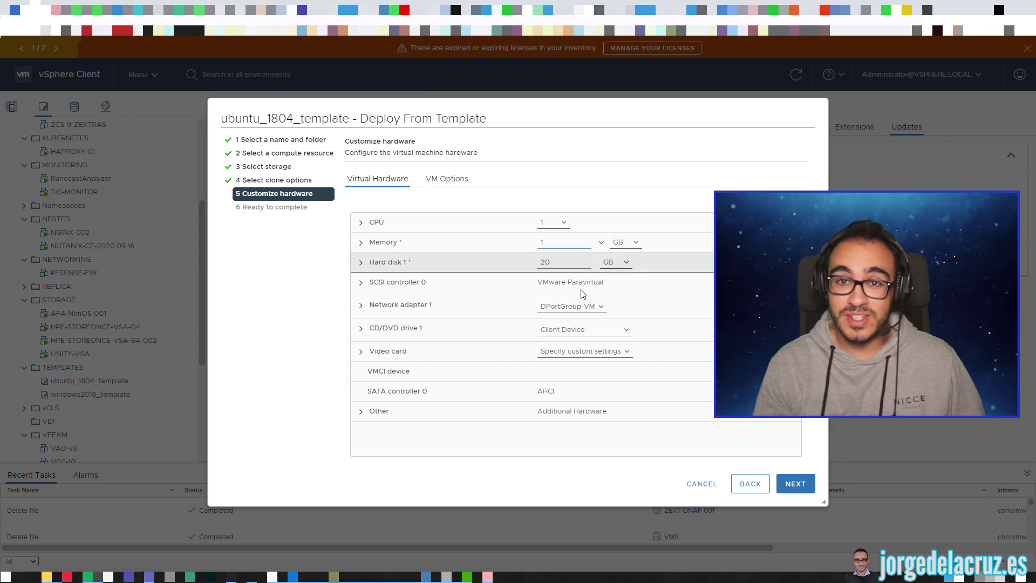
left_click(784, 485)
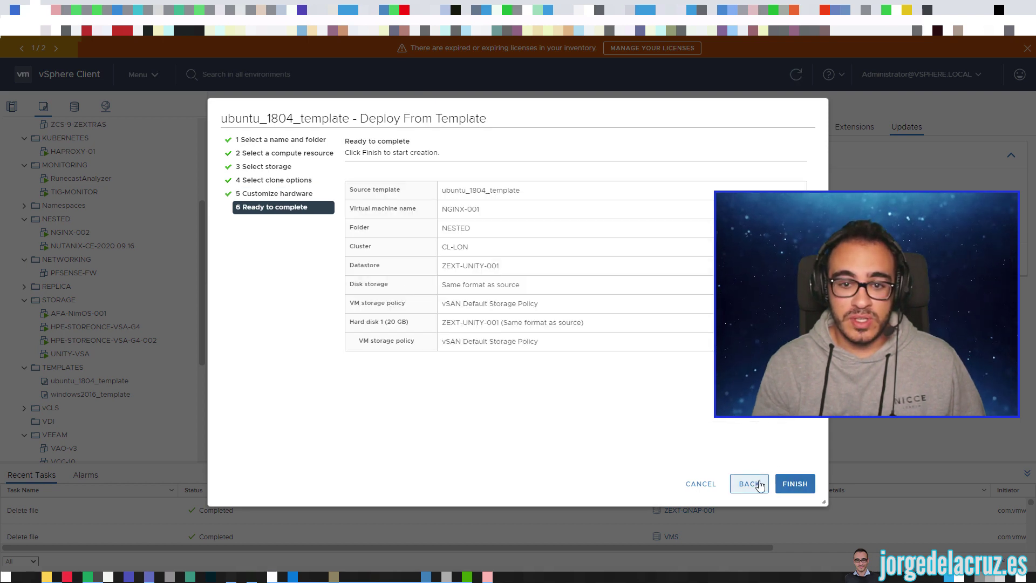
left_click(750, 484)
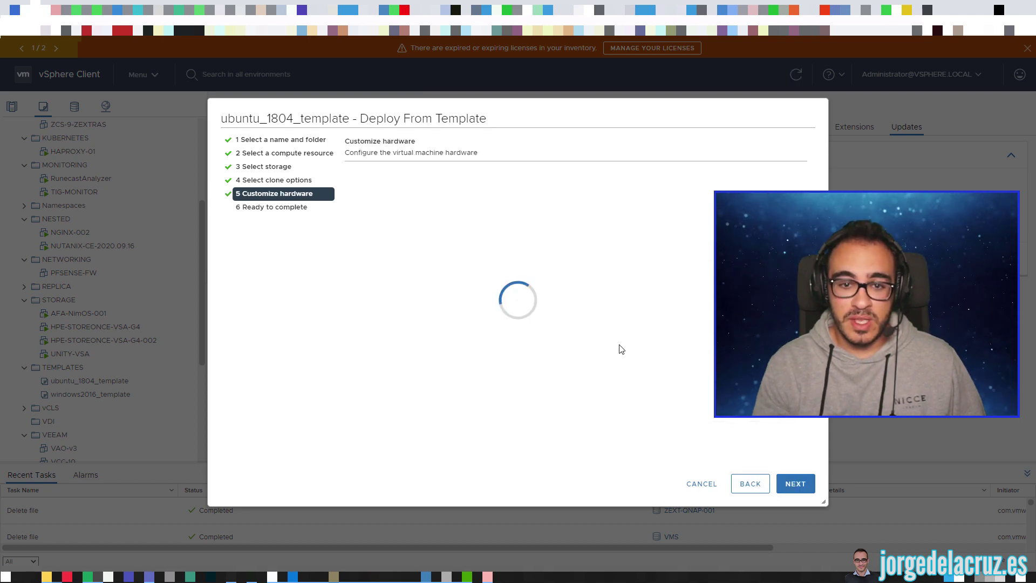
left_click(796, 483)
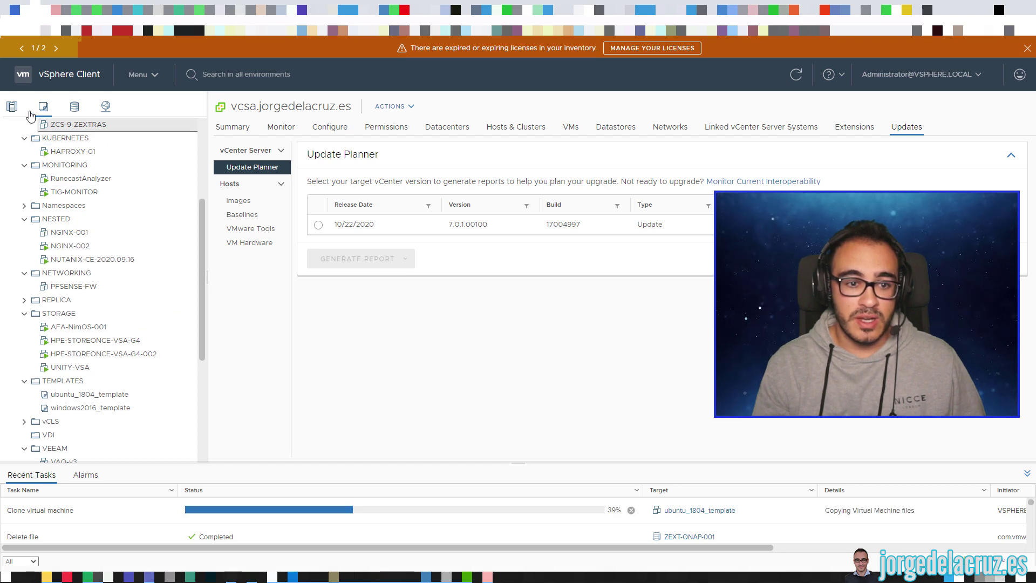
- Select NGINX-001 under CL-LON in Hosts and Clusters to show its Summary
left_click(12, 106)
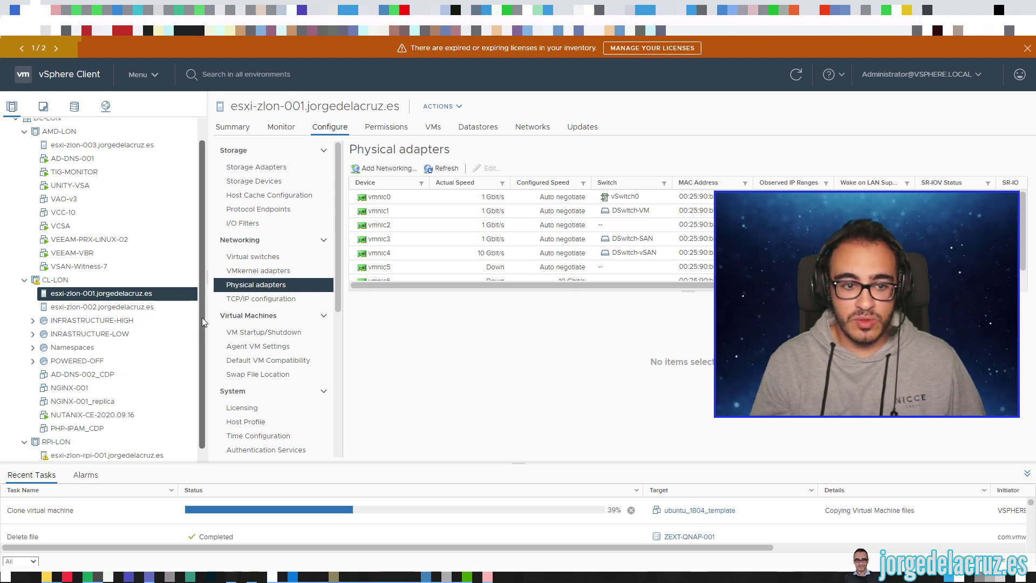
left_click_drag(202, 317, 208, 350)
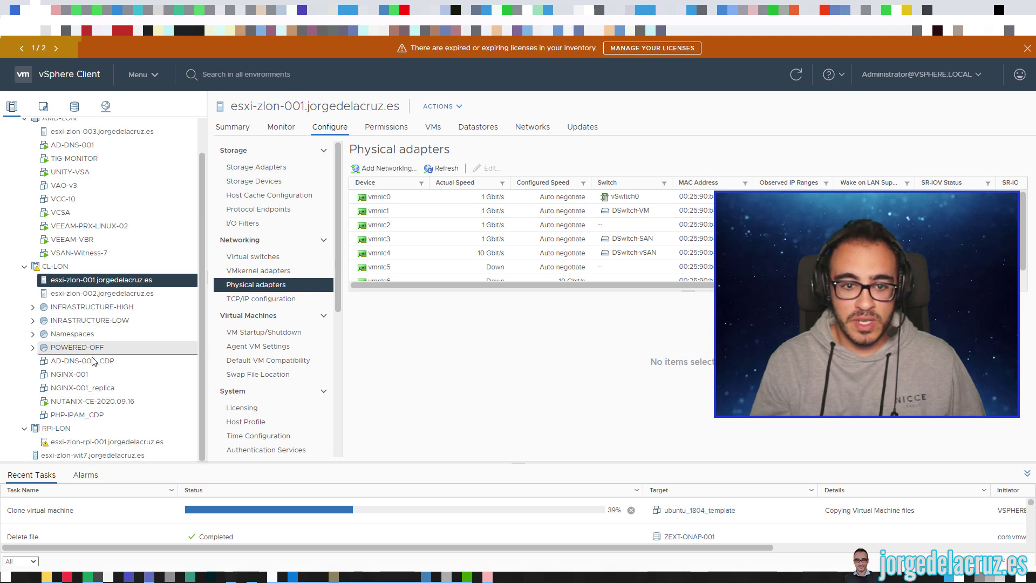
left_click(70, 374)
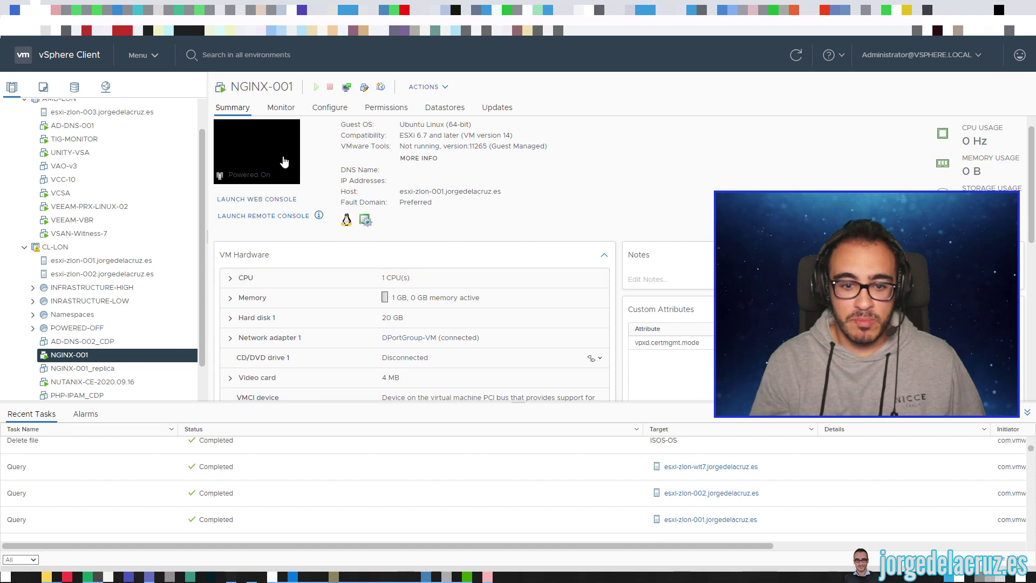
- Install nginx on NGINX-001 via its remote console, answering y, then open a new browser tab
left_click(264, 217)
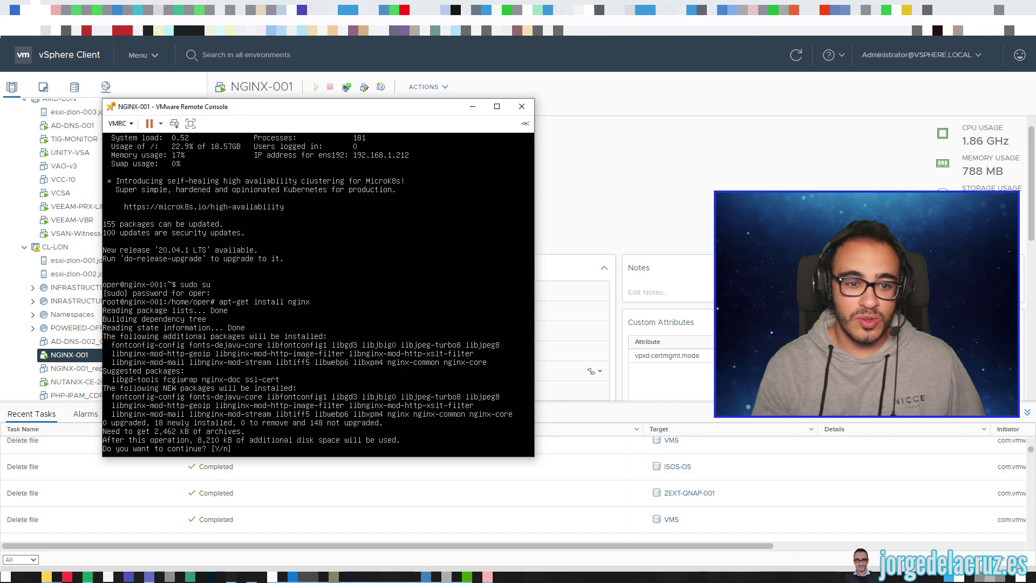
type("y")
key("Return")
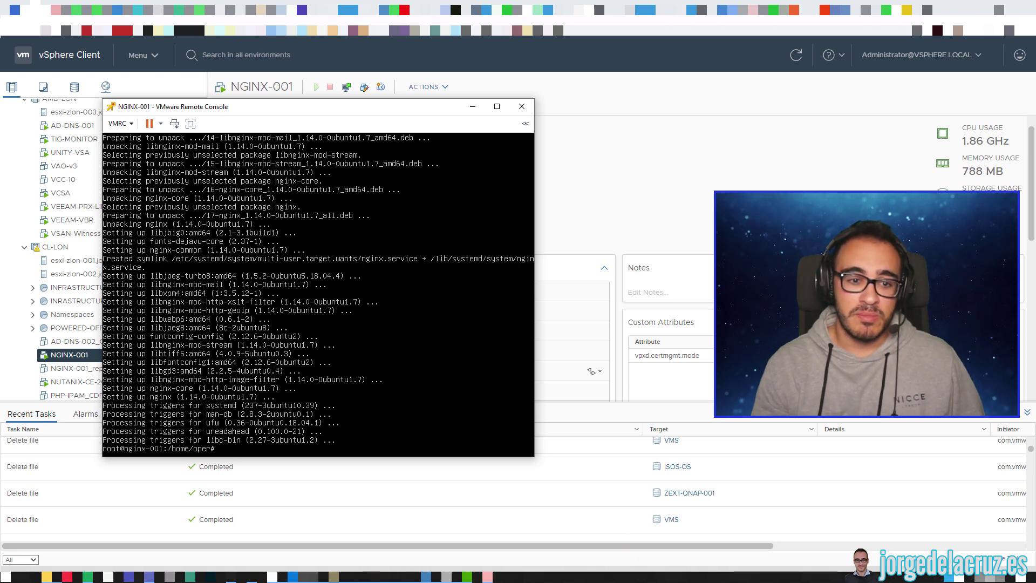
key("ctrl+t")
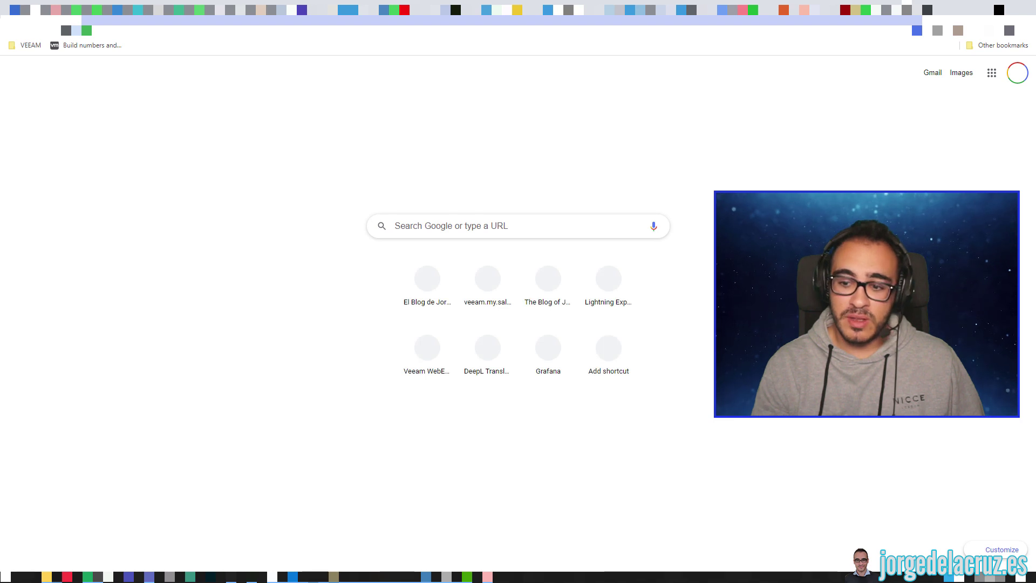
- Browse to 192.168.1.212 and highlight the 'Welcome to nginx!' page text
type("192.168.1.212")
key("Return")
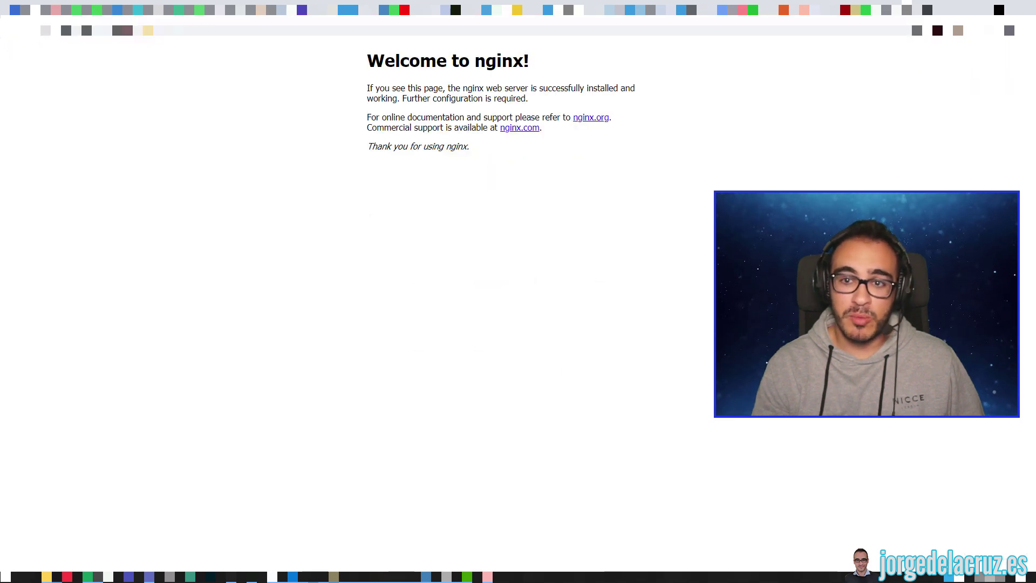
left_click_drag(396, 61, 470, 149)
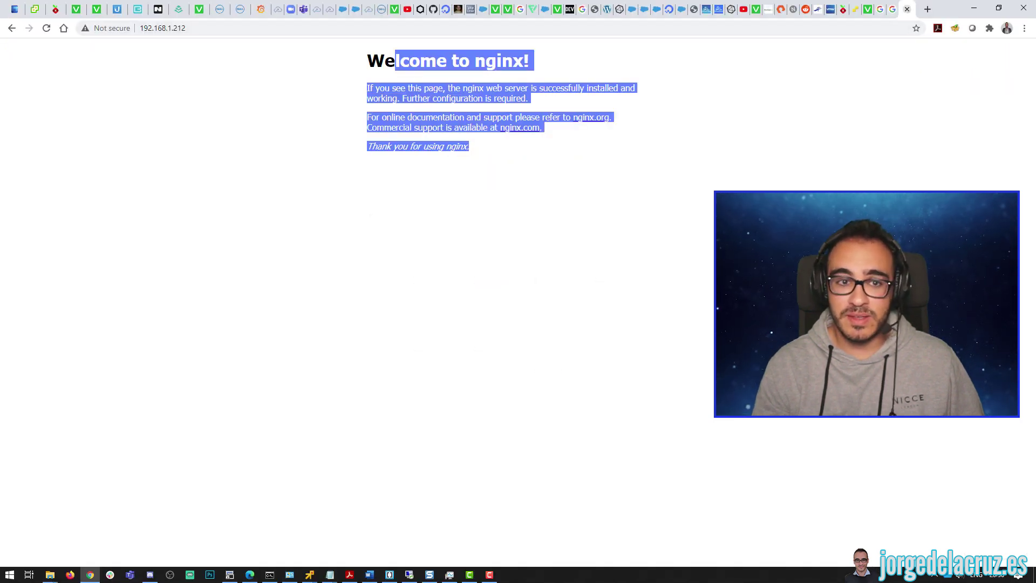